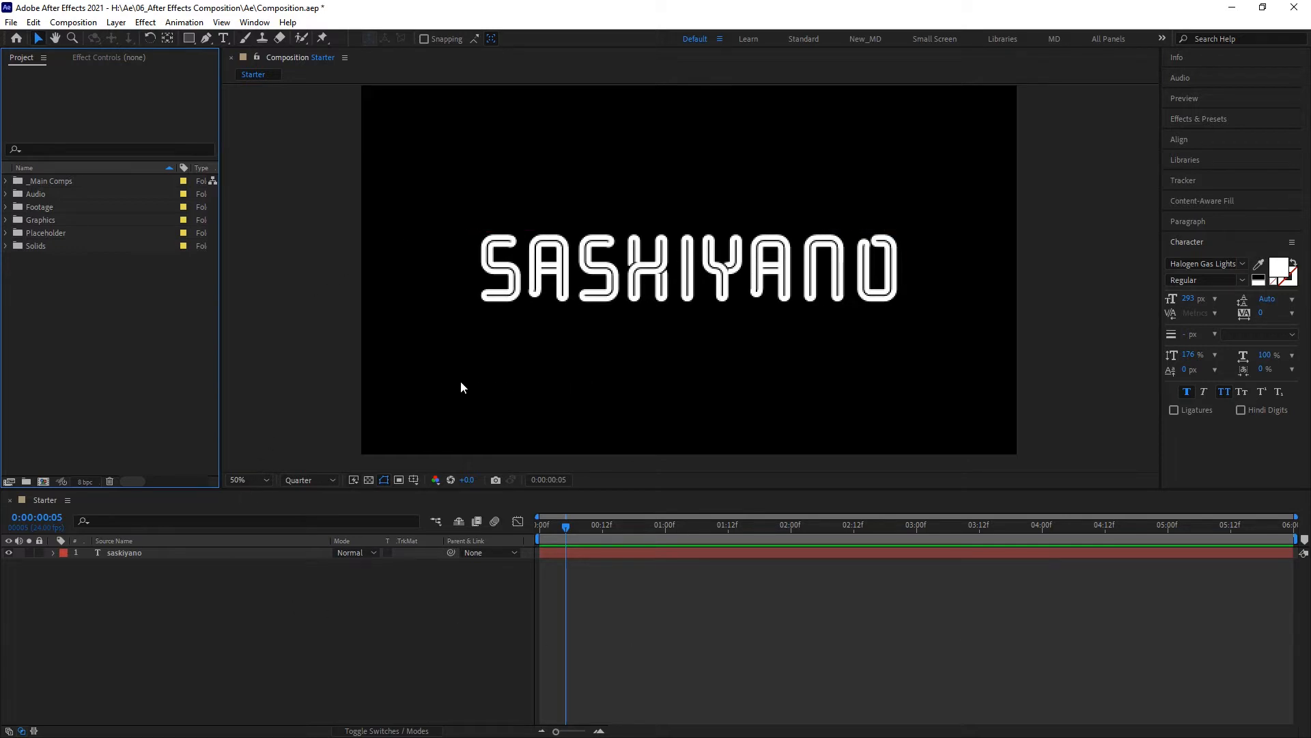
- Add the guitarist footage from the Footage folder beneath the saskiyano text layer, and move the text to about 663, 1007
click(6, 207)
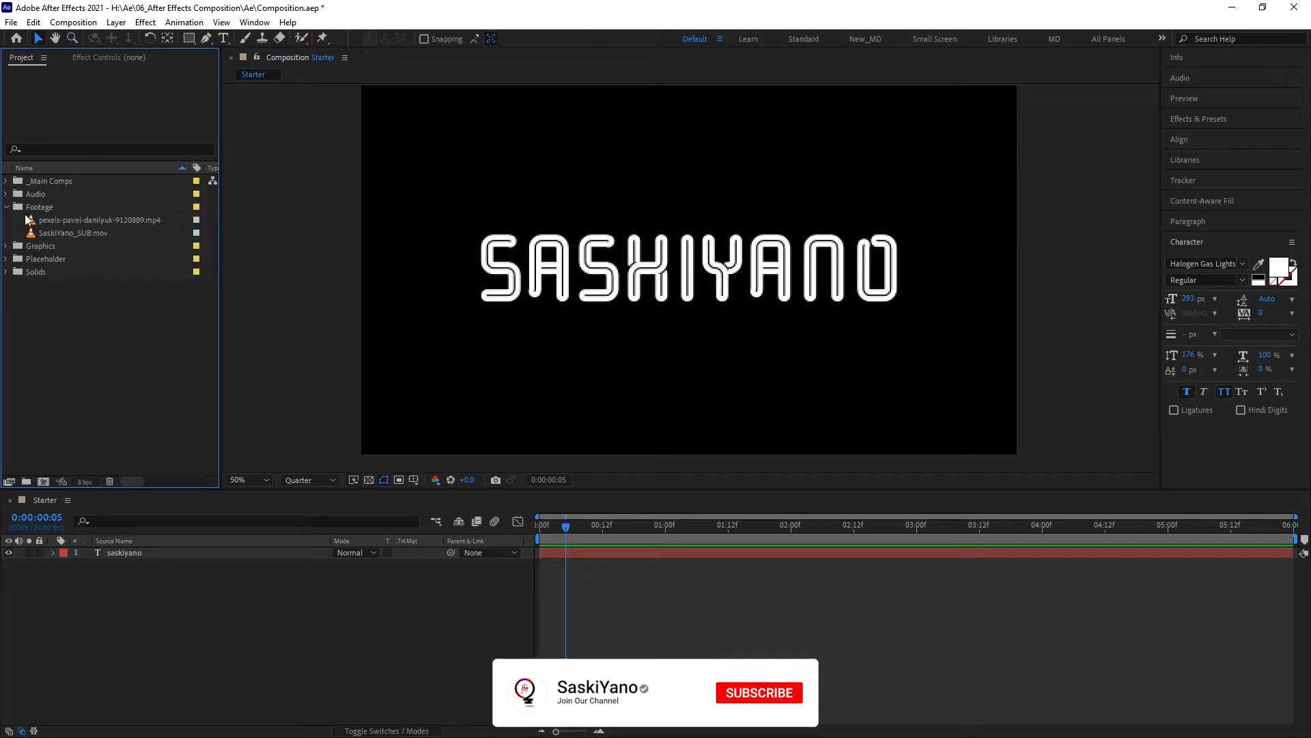
click(99, 220)
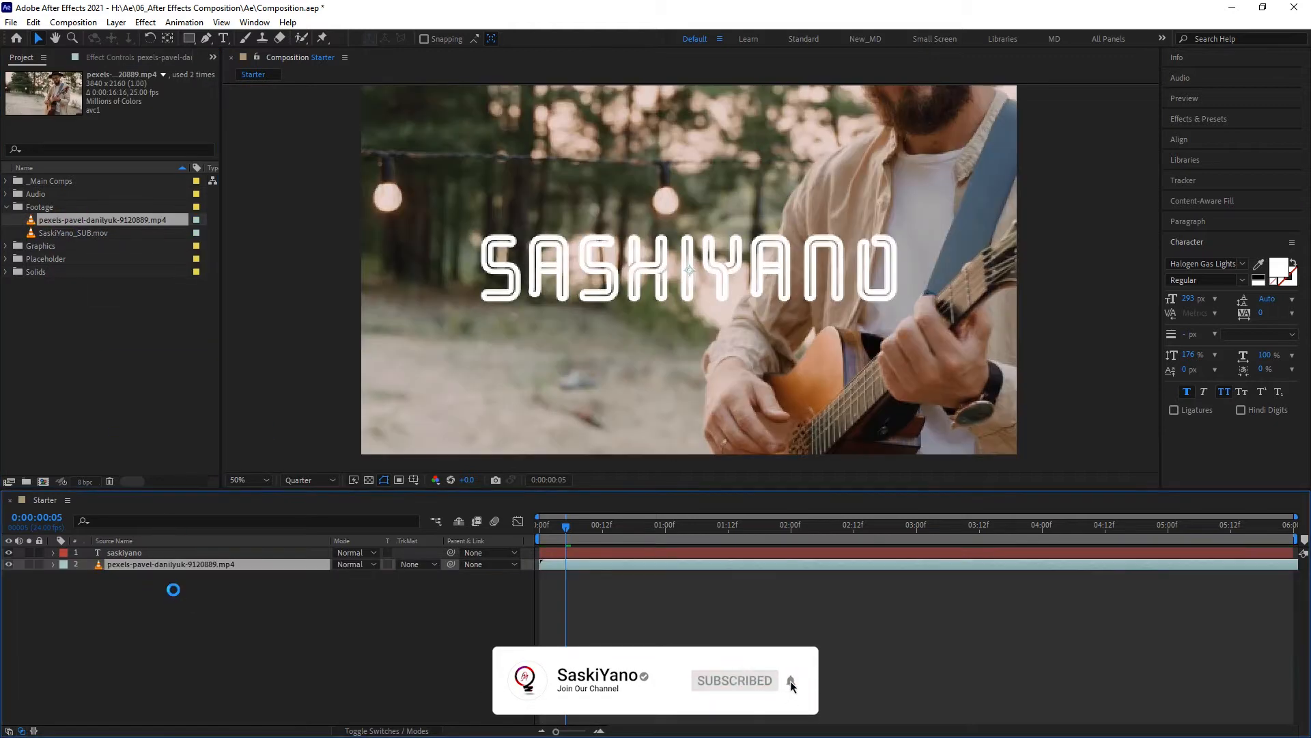
click(216, 553)
drag(472, 295, 509, 408)
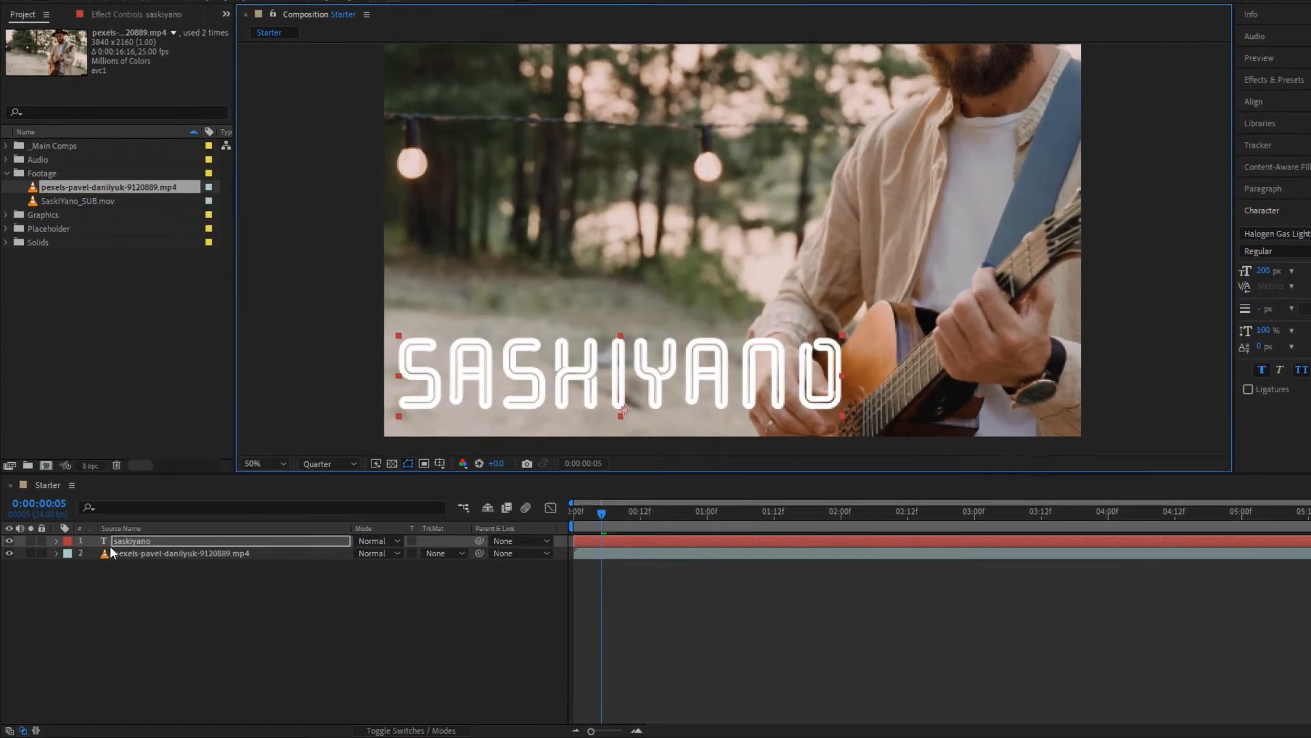
- Keyframe the text's position and scale from 0:00:00:05 to 0:00:04:00, moving it to about 1311, 225 and shrinking it to 45%
click(56, 541)
click(93, 590)
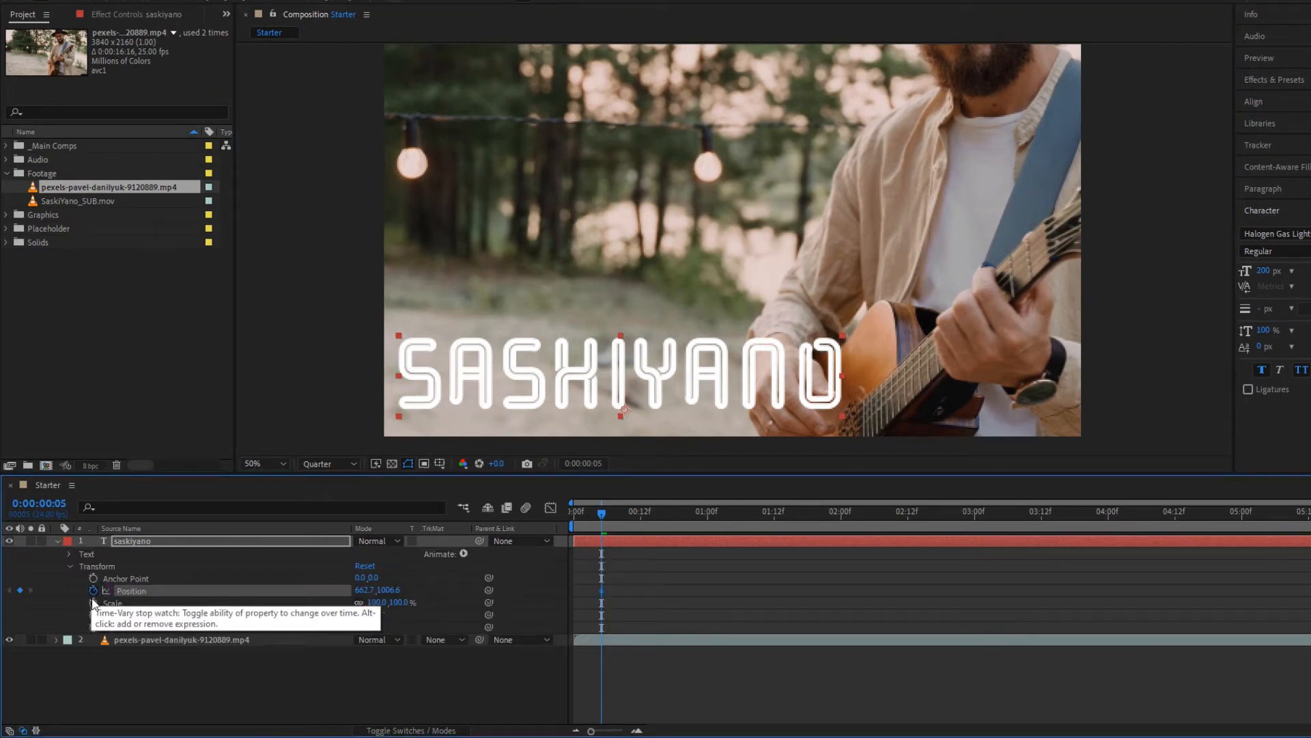
click(93, 603)
drag(602, 517, 1109, 539)
drag(591, 381, 828, 96)
drag(378, 602, 336, 601)
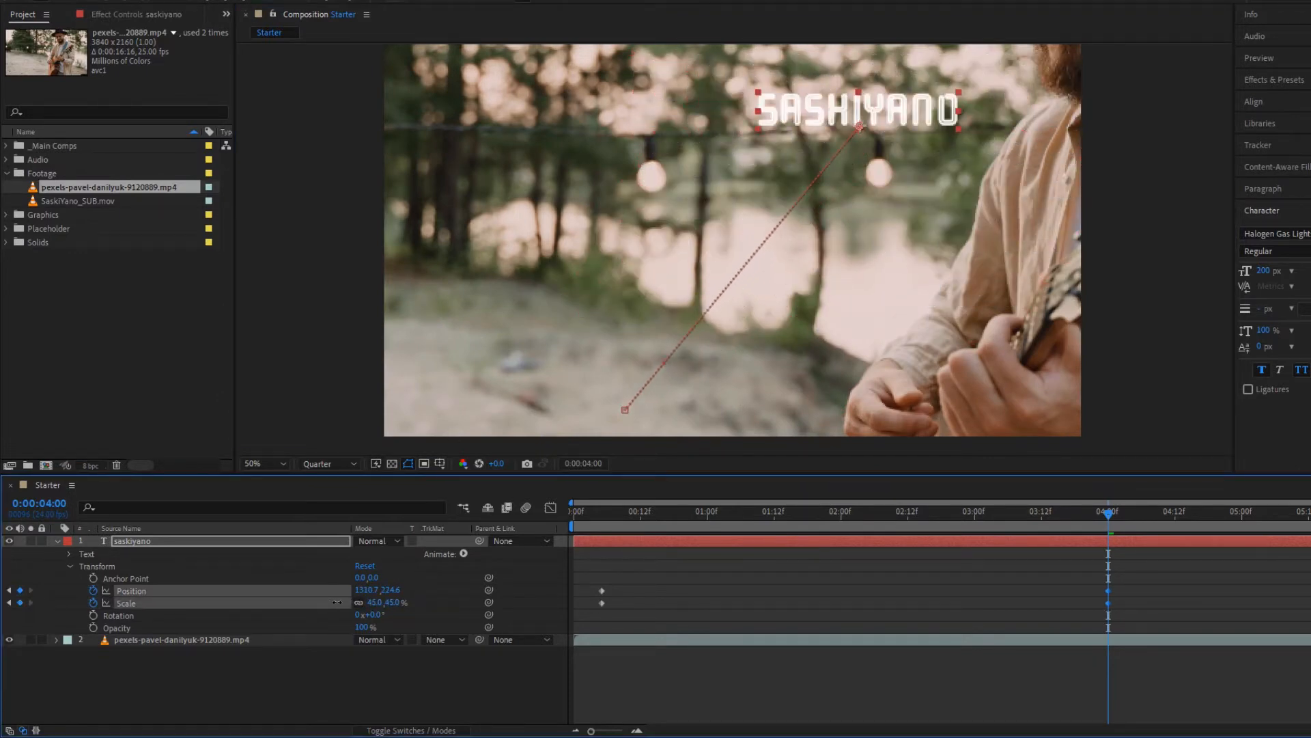
- Preview the text animation over the footage from the start of the timeline, and return the playhead to 0:00:01:09
key(Home)
key(space)
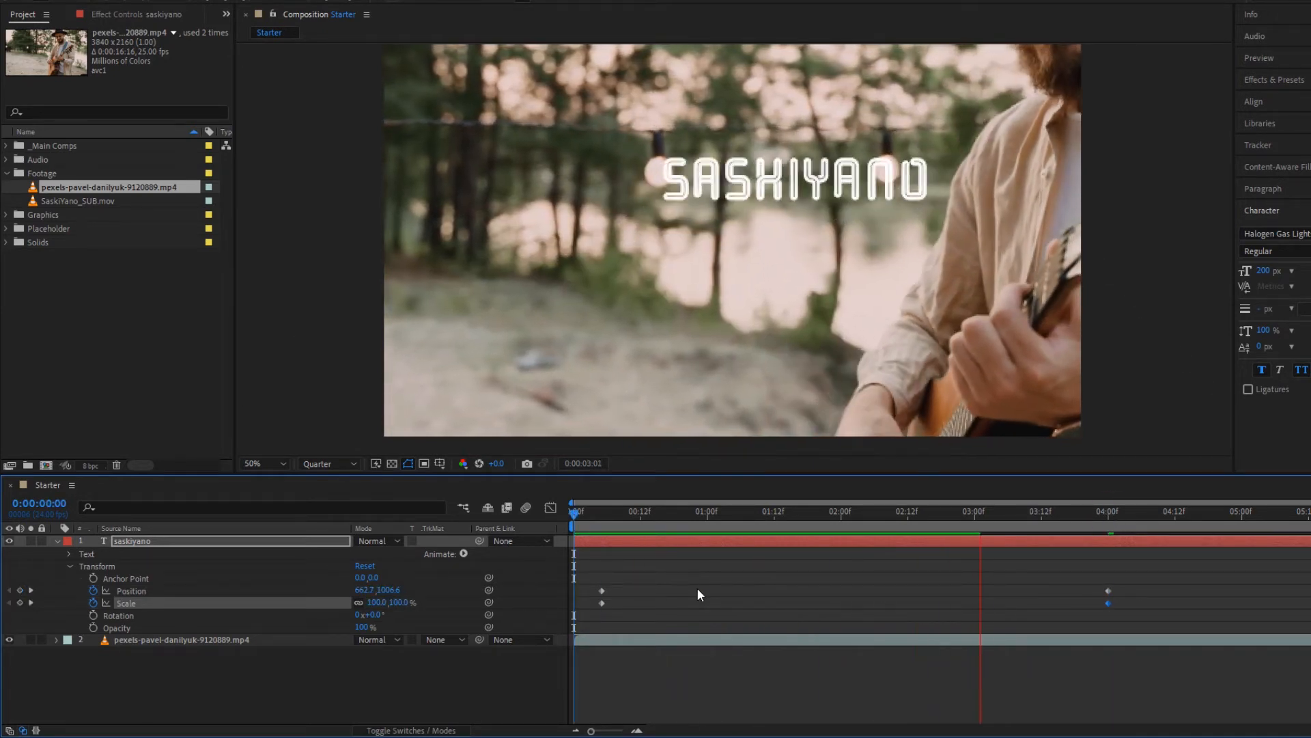
key(space)
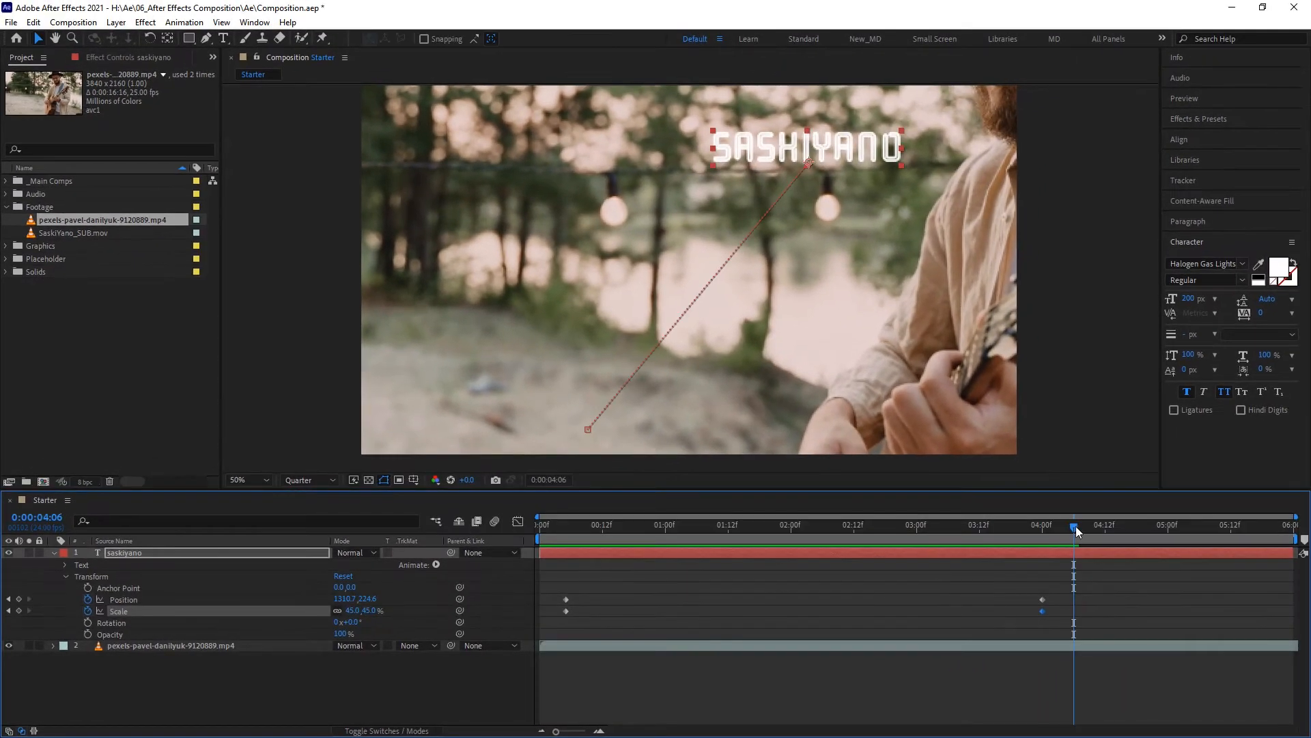
drag(1126, 517, 561, 526)
key(space)
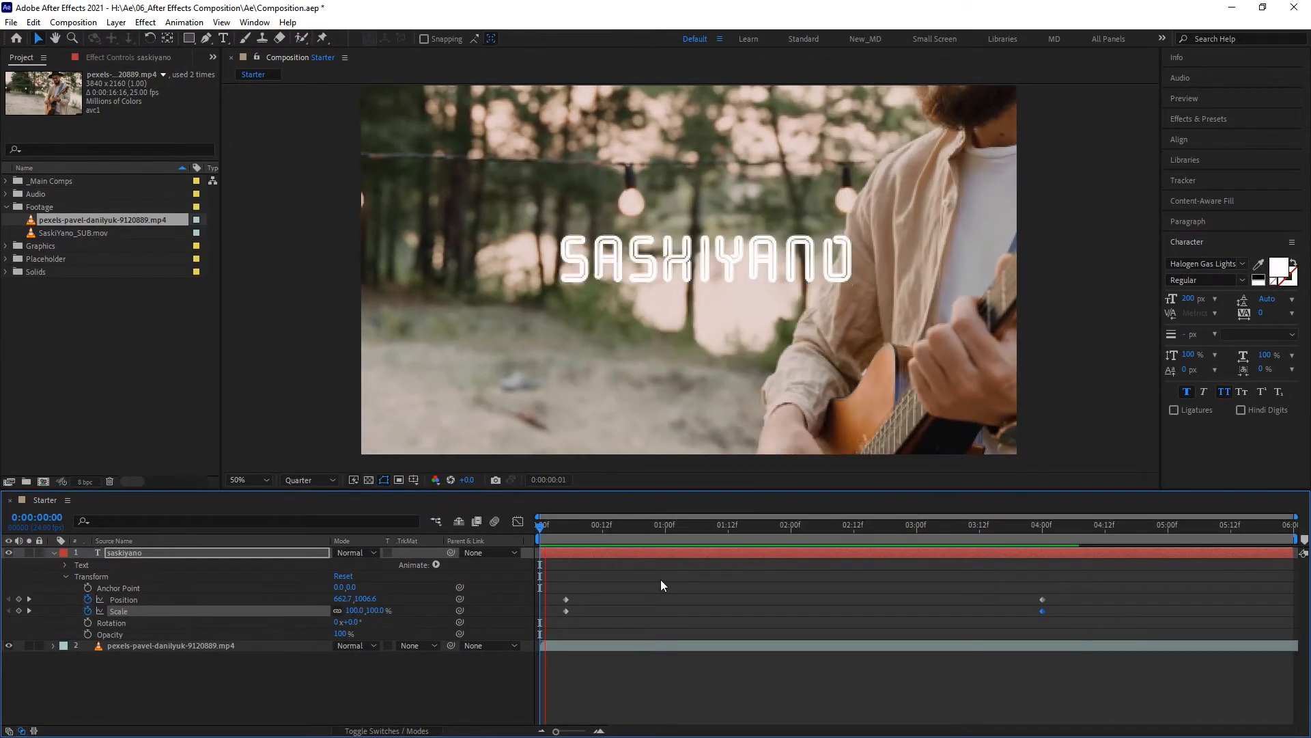
key(space)
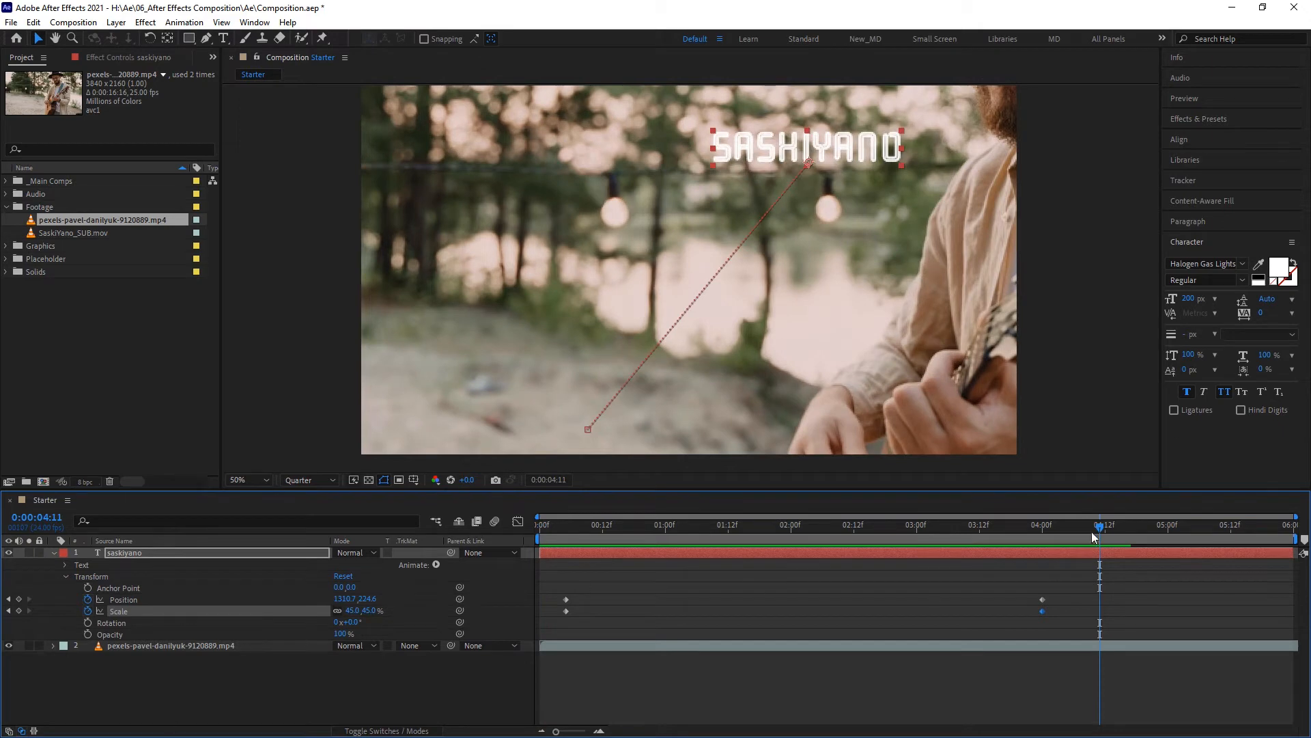
drag(1091, 532, 713, 545)
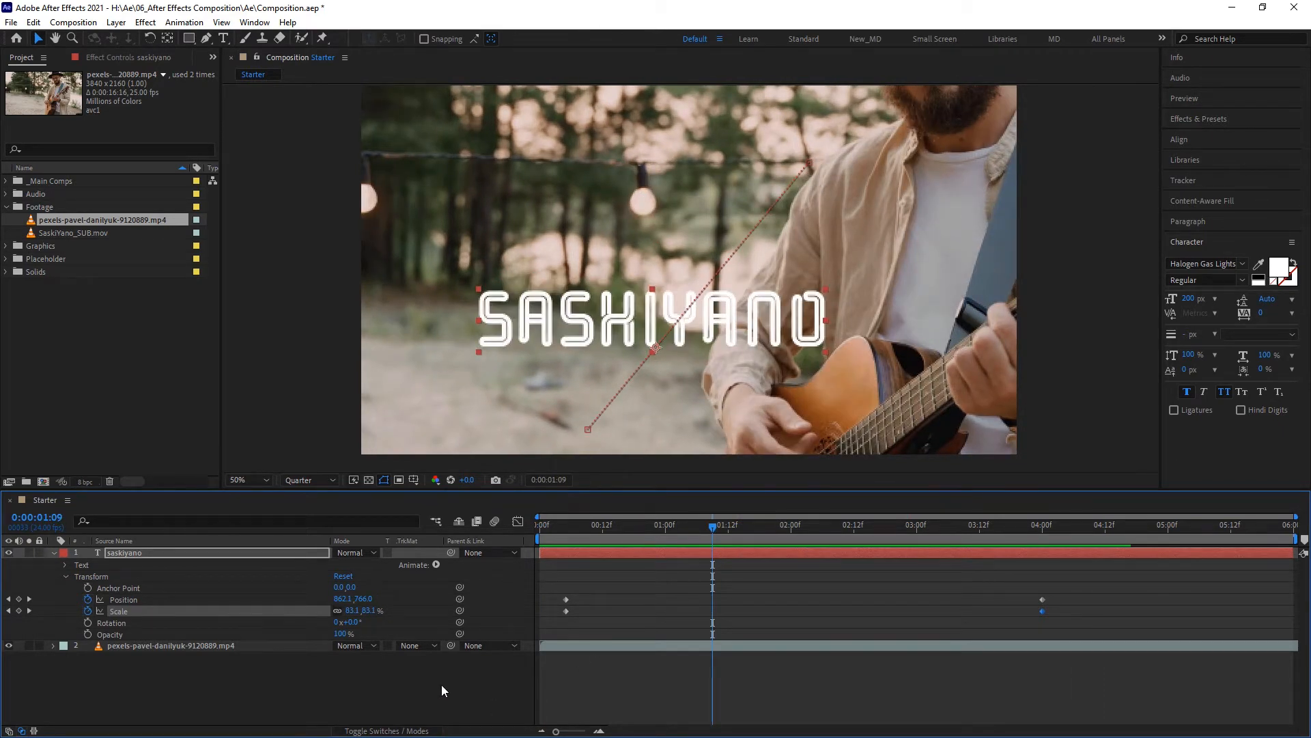
- Reset the text layer's position and scale to their defaults and remove all keyframes from both properties
right_click(187, 595)
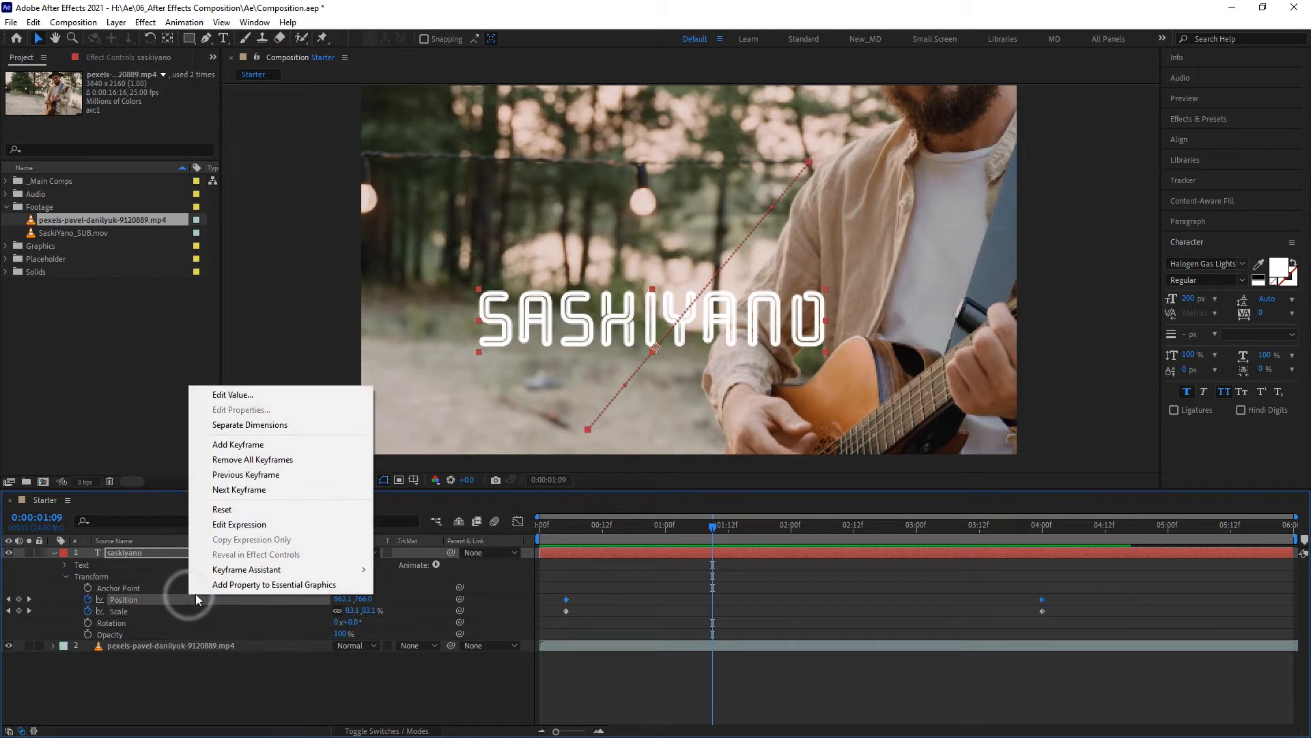
click(231, 511)
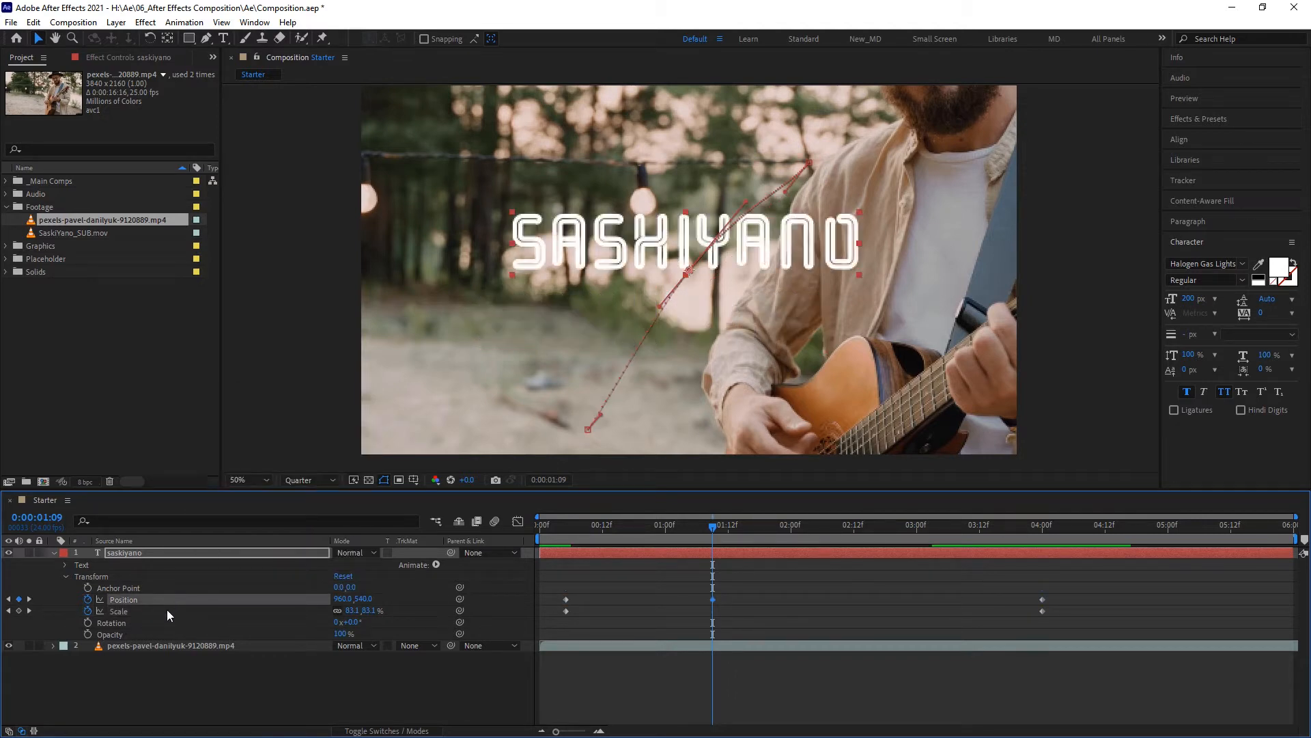
right_click(167, 609)
click(205, 524)
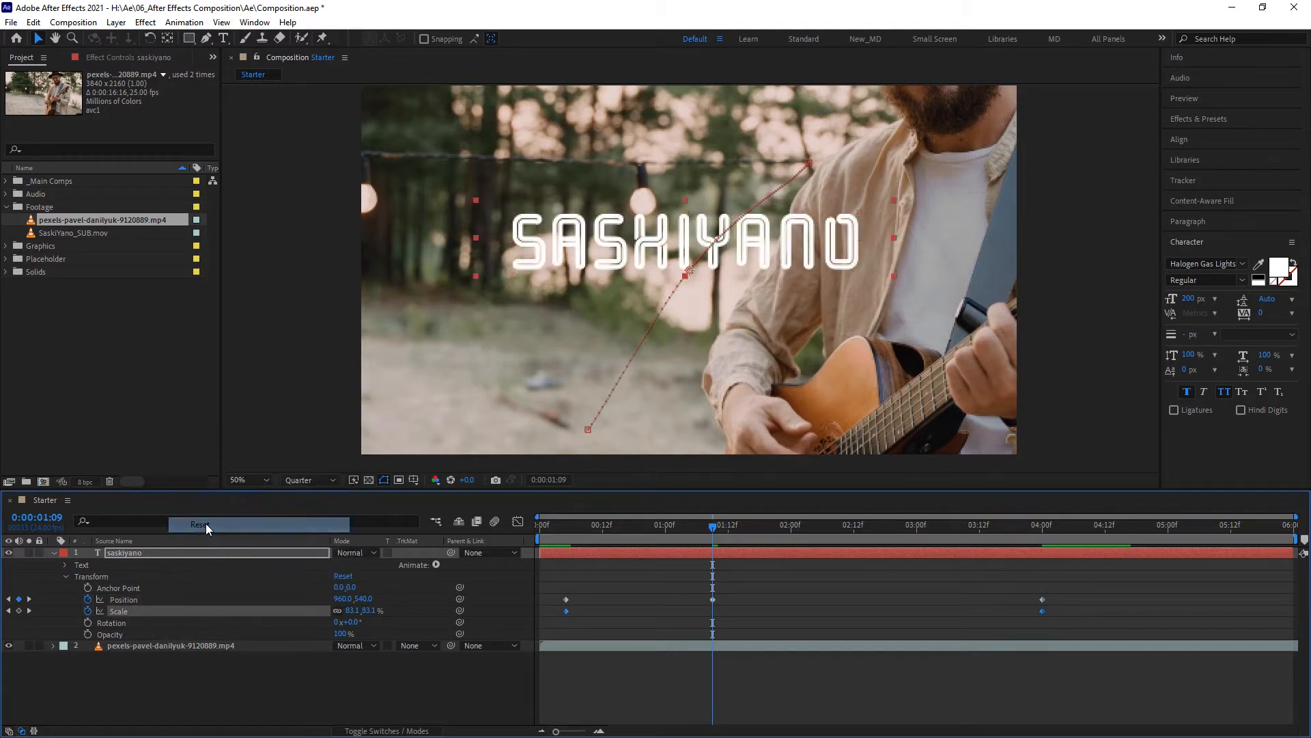
click(87, 599)
click(88, 611)
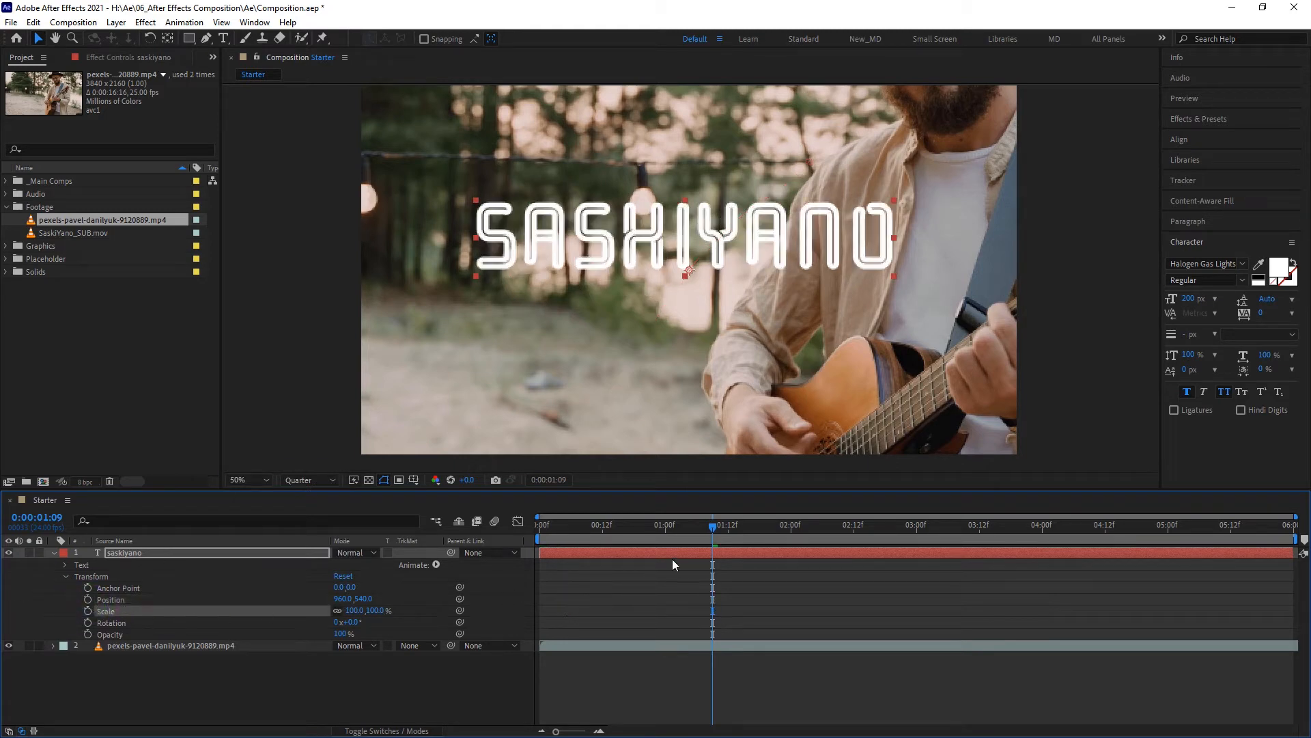
- Collapse the text layer's properties and delete the guitarist footage layer from the Starter composition
click(53, 552)
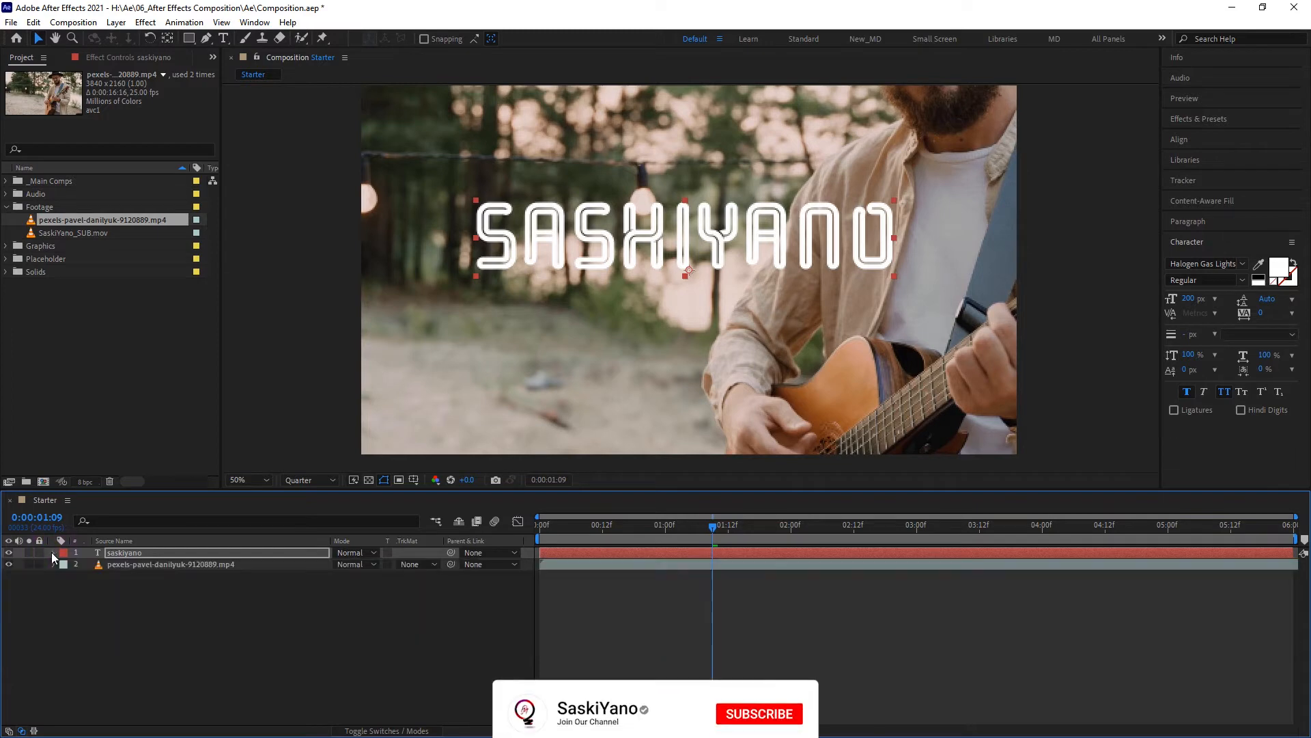
click(136, 565)
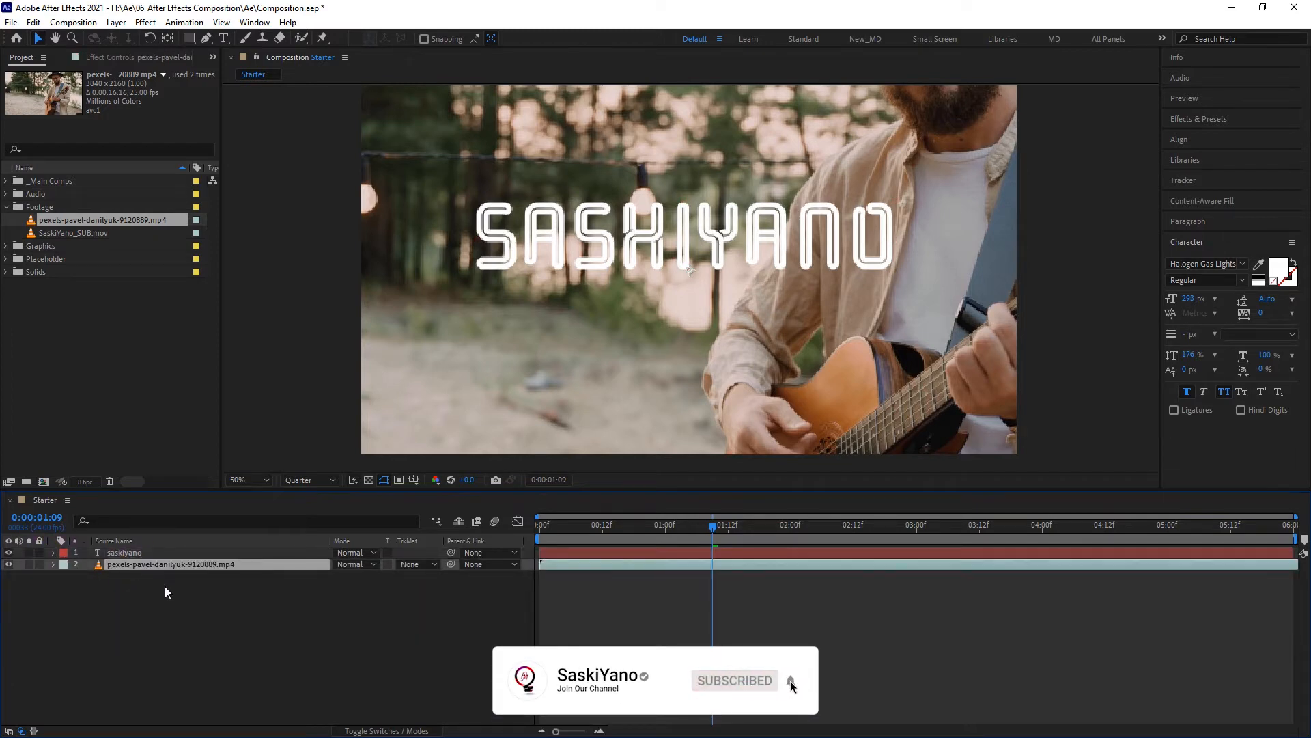
key(Delete)
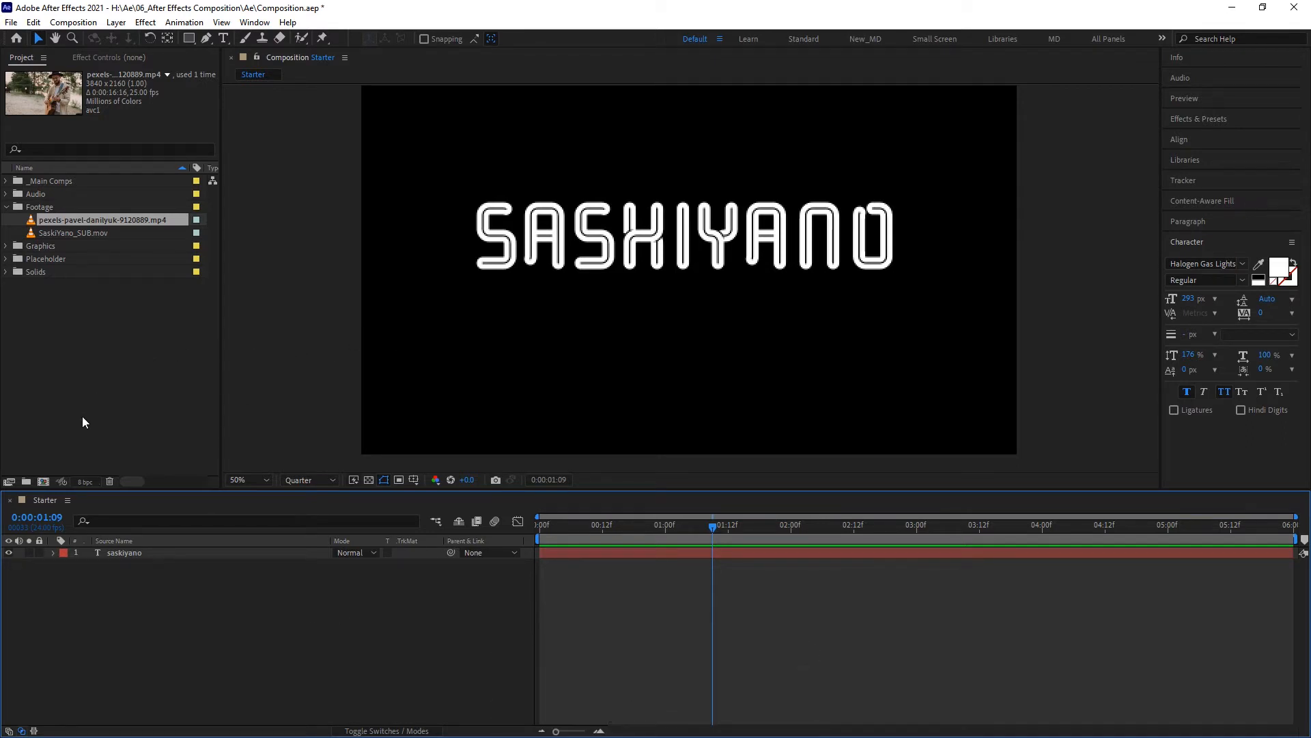
- Start a new composition using the HDTV 1080 24 preset, keeping Square Pixels as the pixel aspect ratio
click(43, 482)
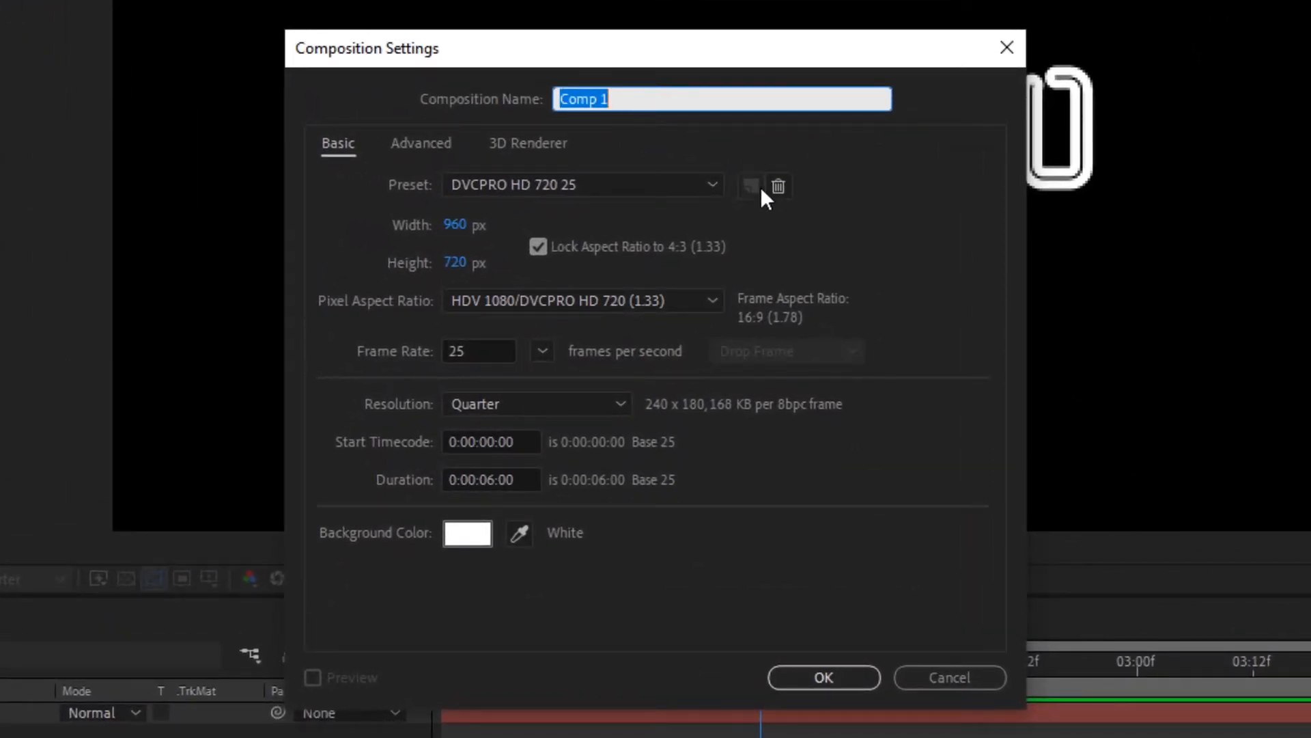
click(695, 188)
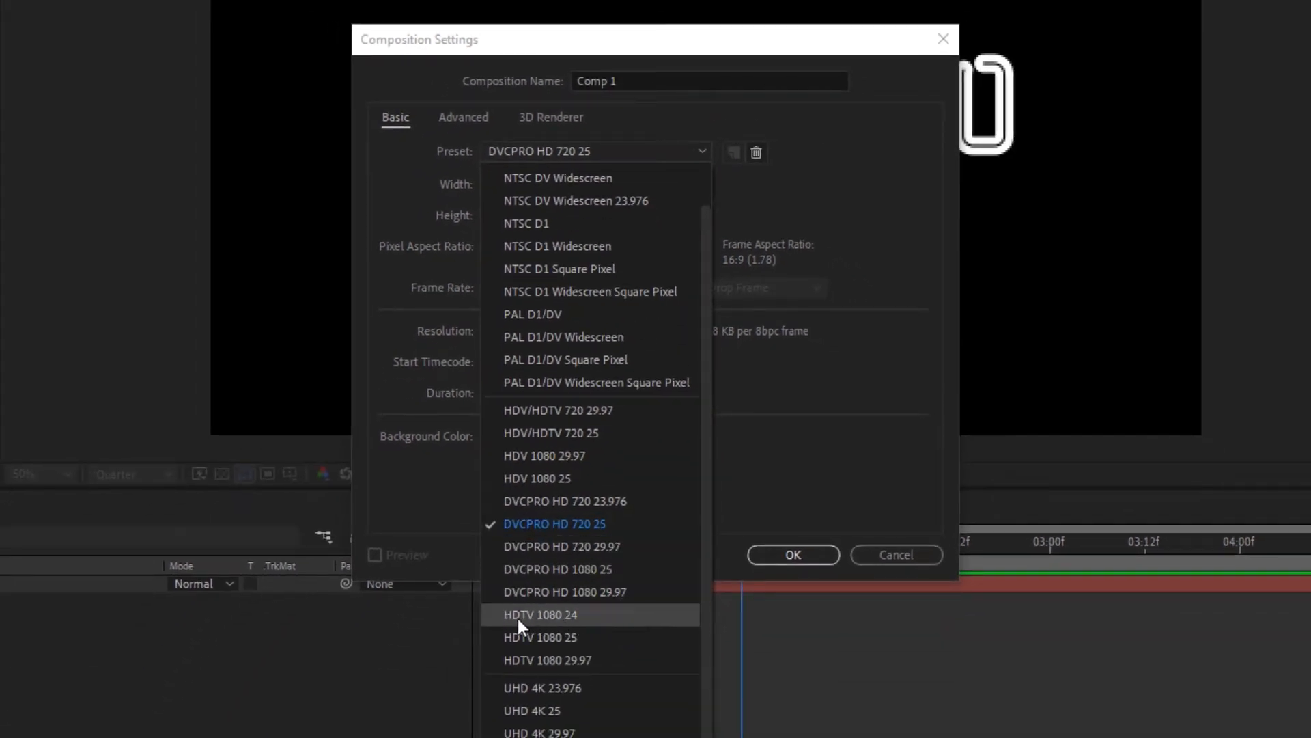
click(618, 619)
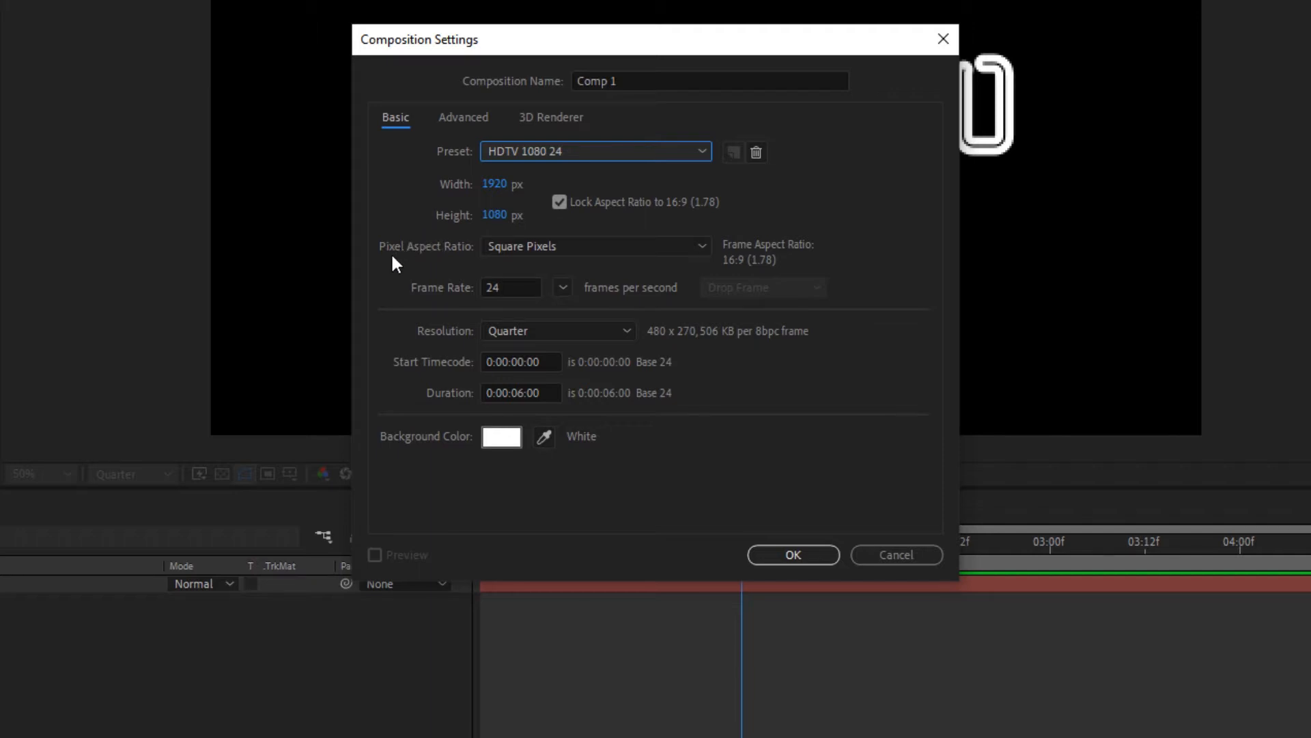
click(618, 250)
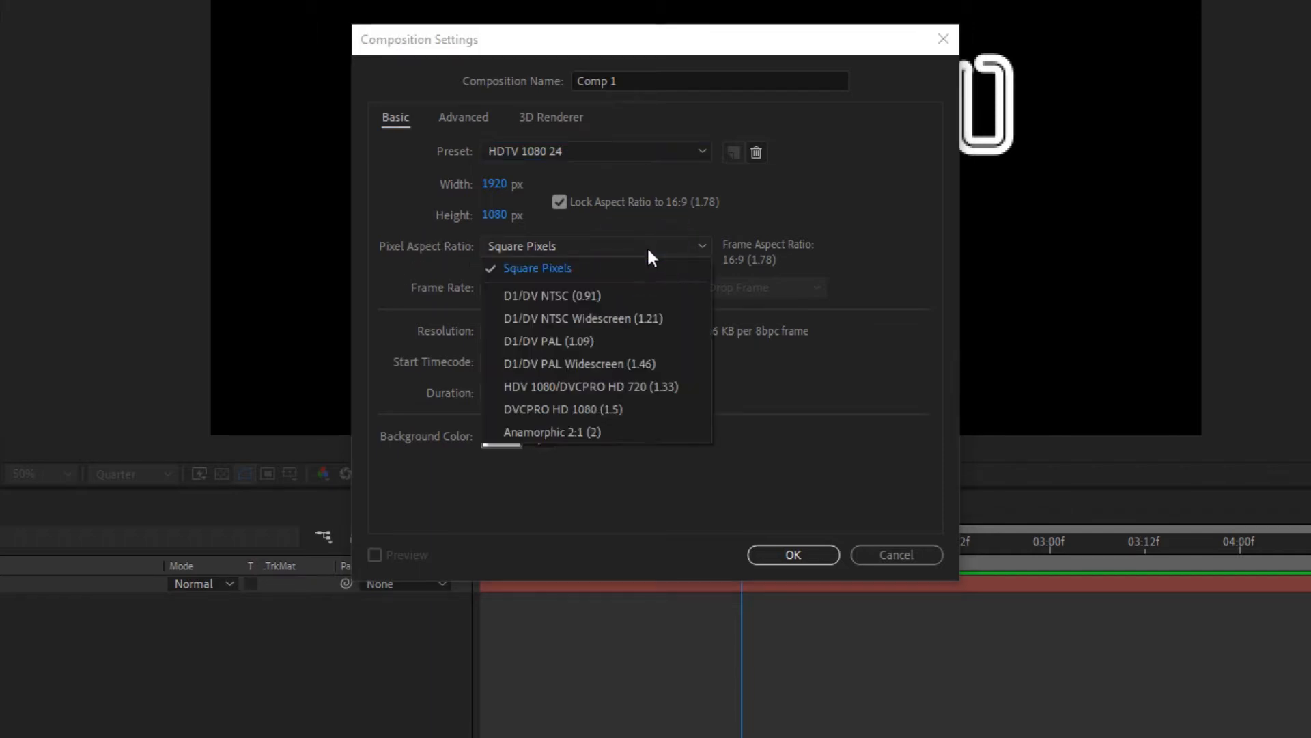
click(646, 248)
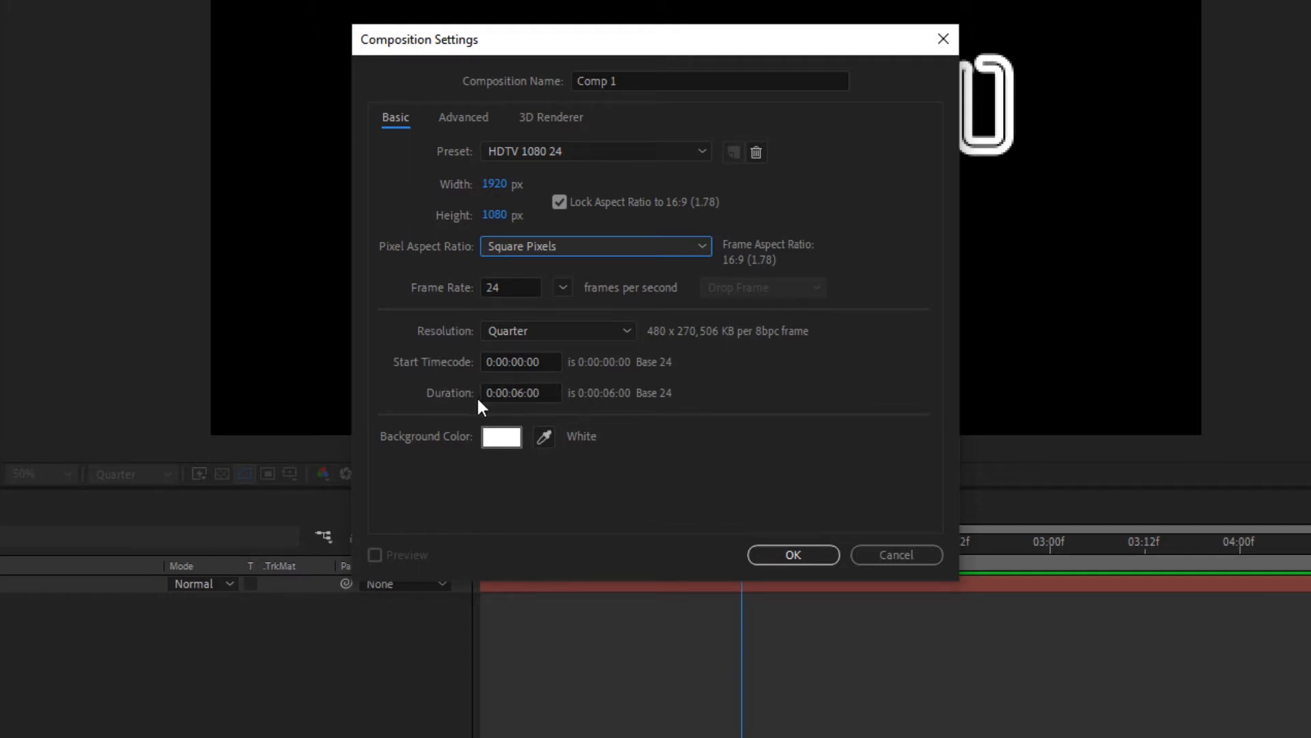
- Set the new composition's duration to 0:00:10:00
drag(546, 390, 455, 400)
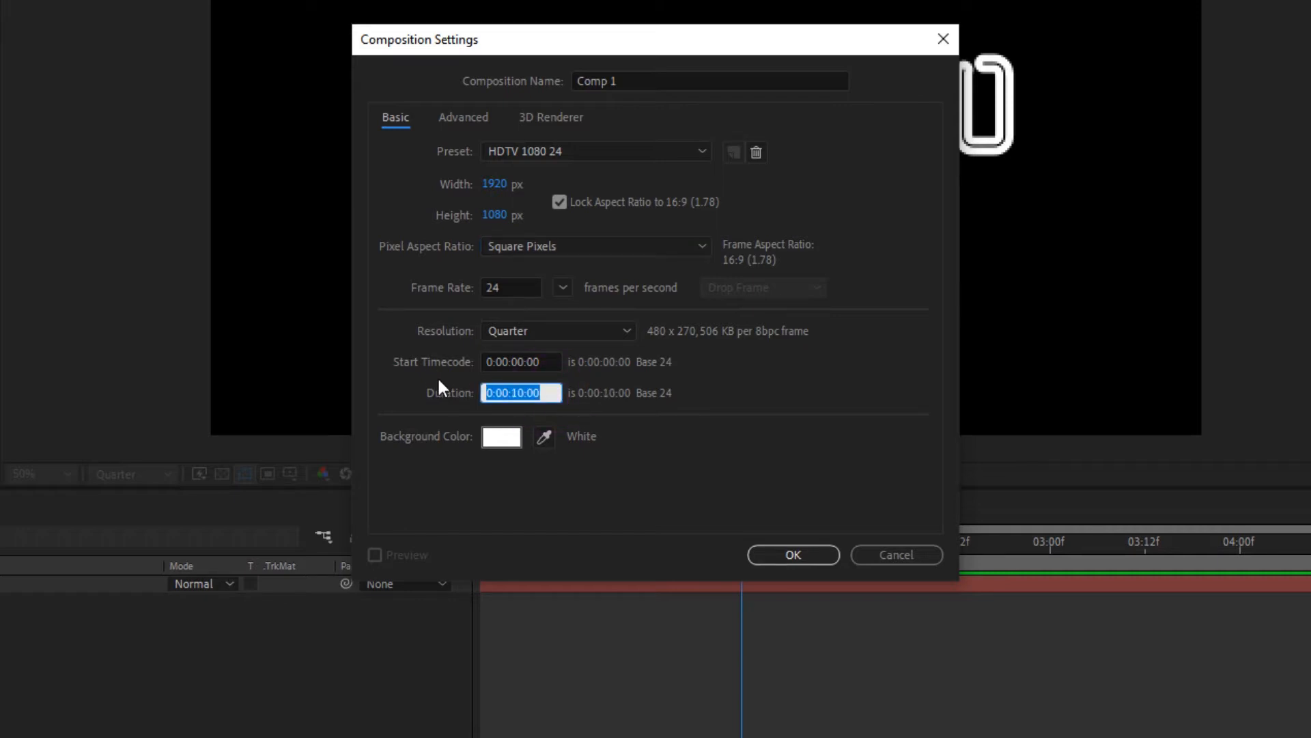
text(1000)
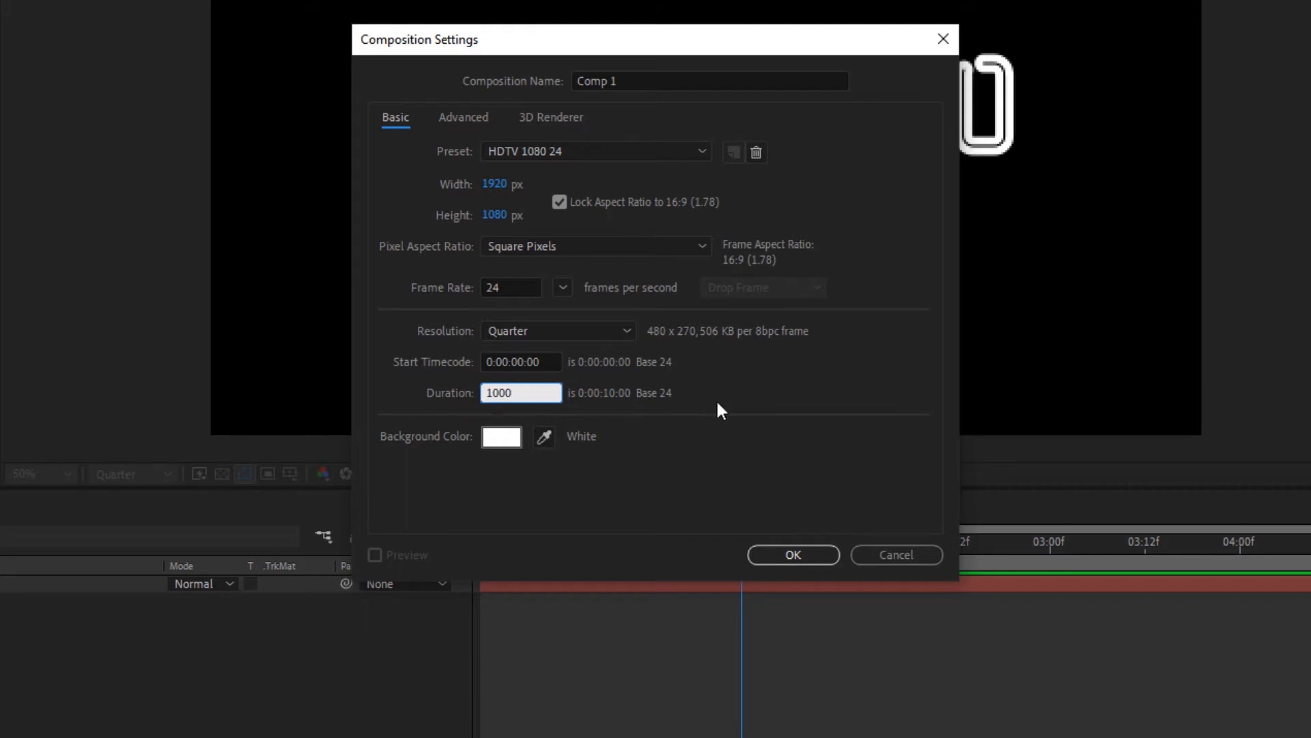
click(739, 390)
- Name the new composition "SaskiYano Ten Second Comp"
click(626, 77)
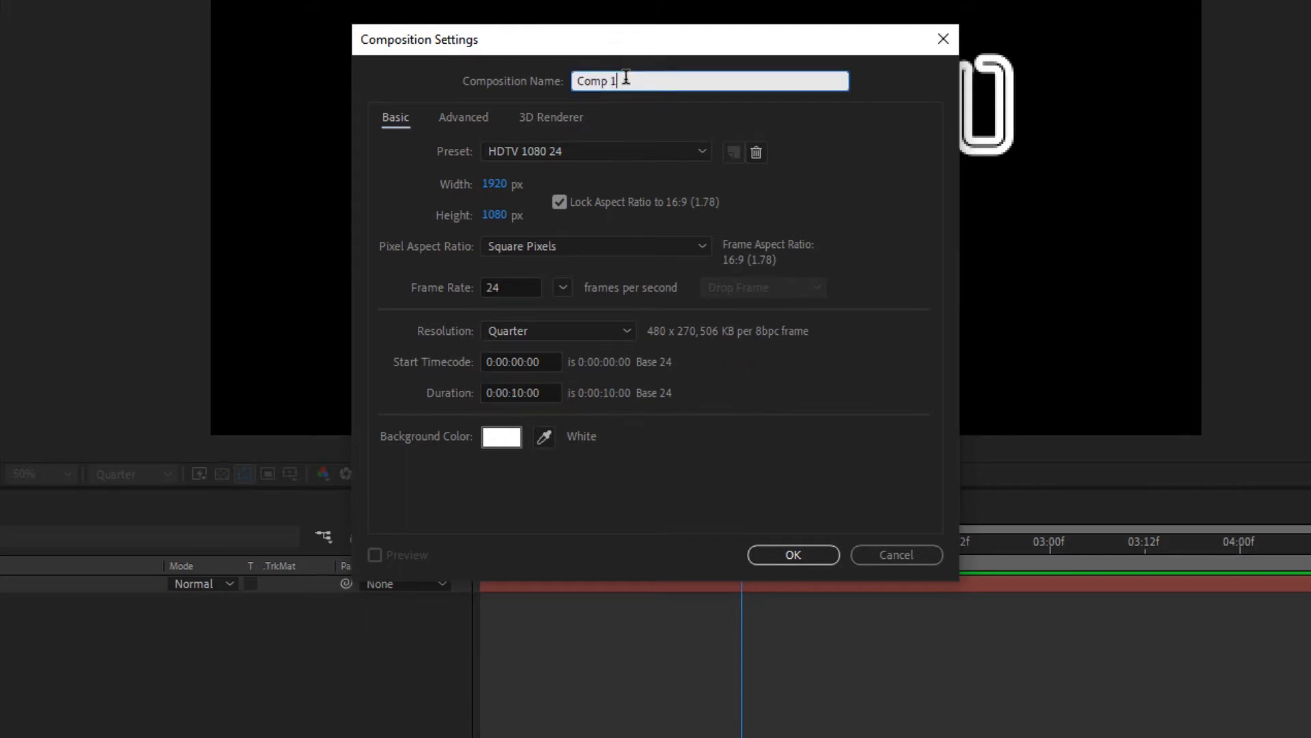
drag(626, 77, 540, 77)
text(SaskiYan)
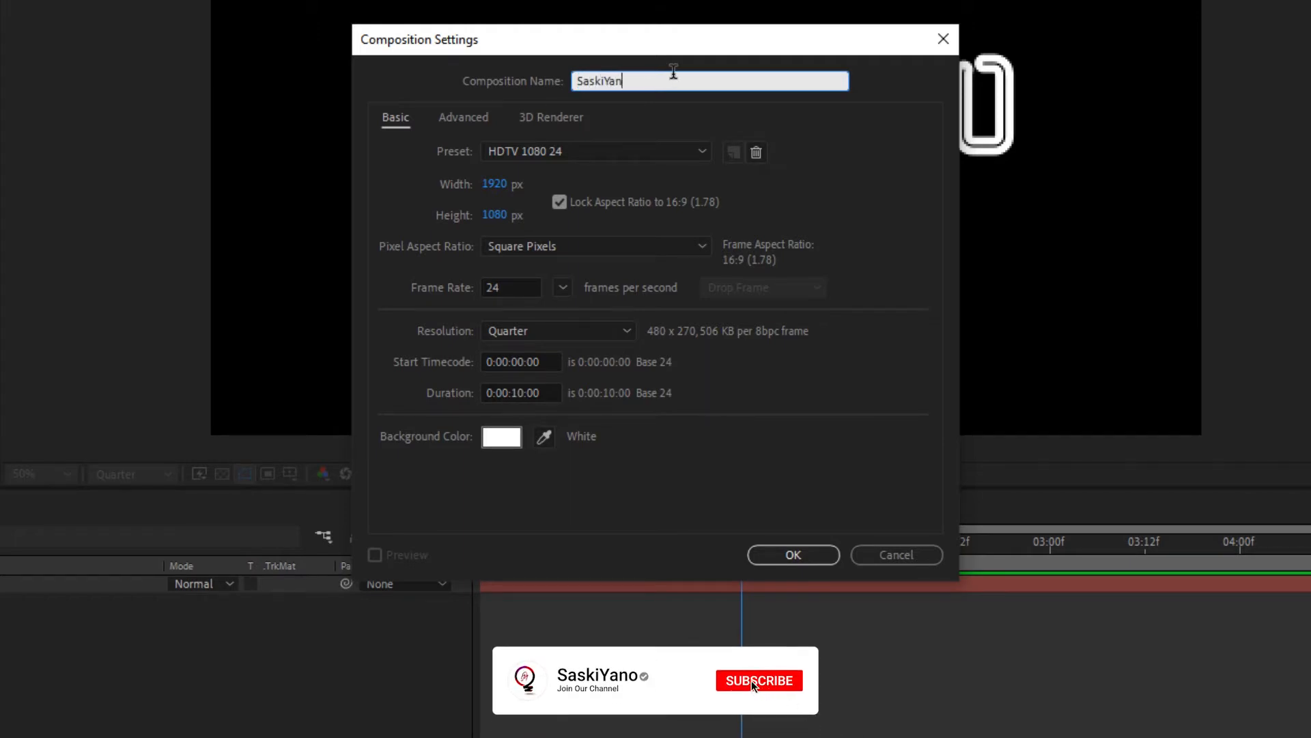
text(o Ten Seco)
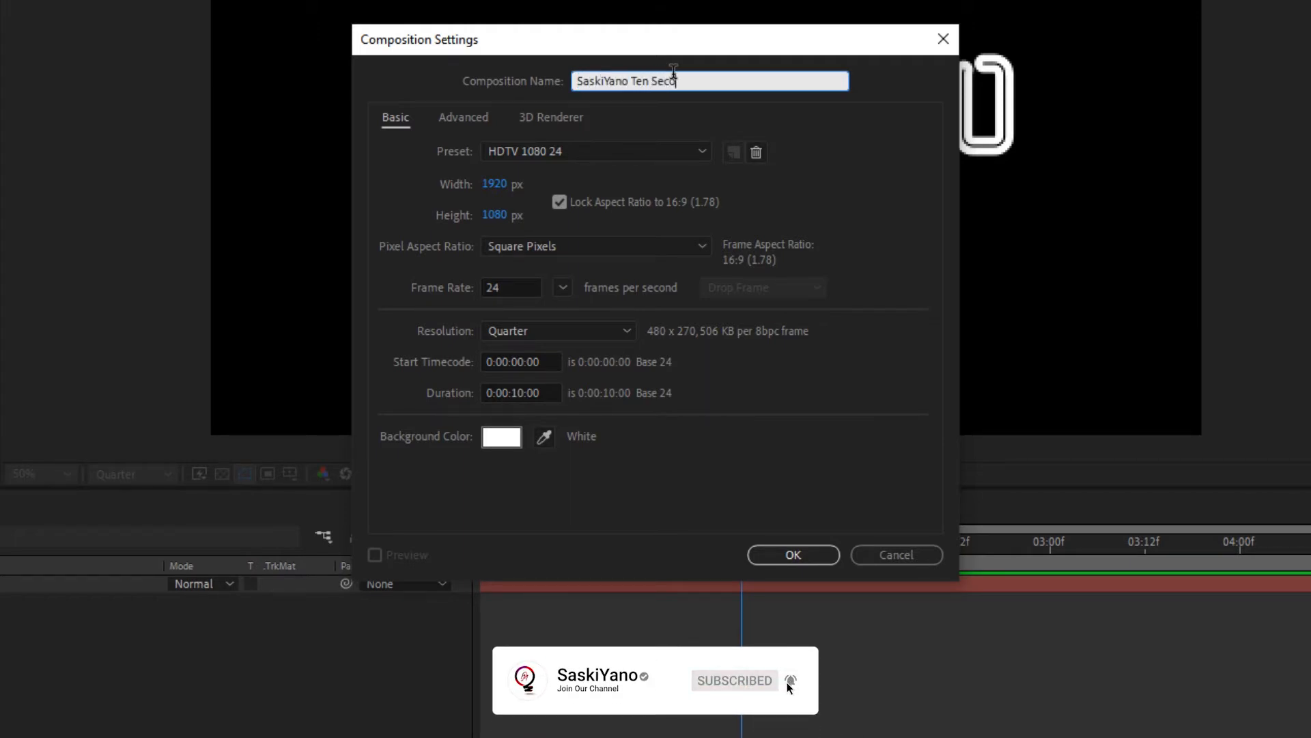
text(nd Comp)
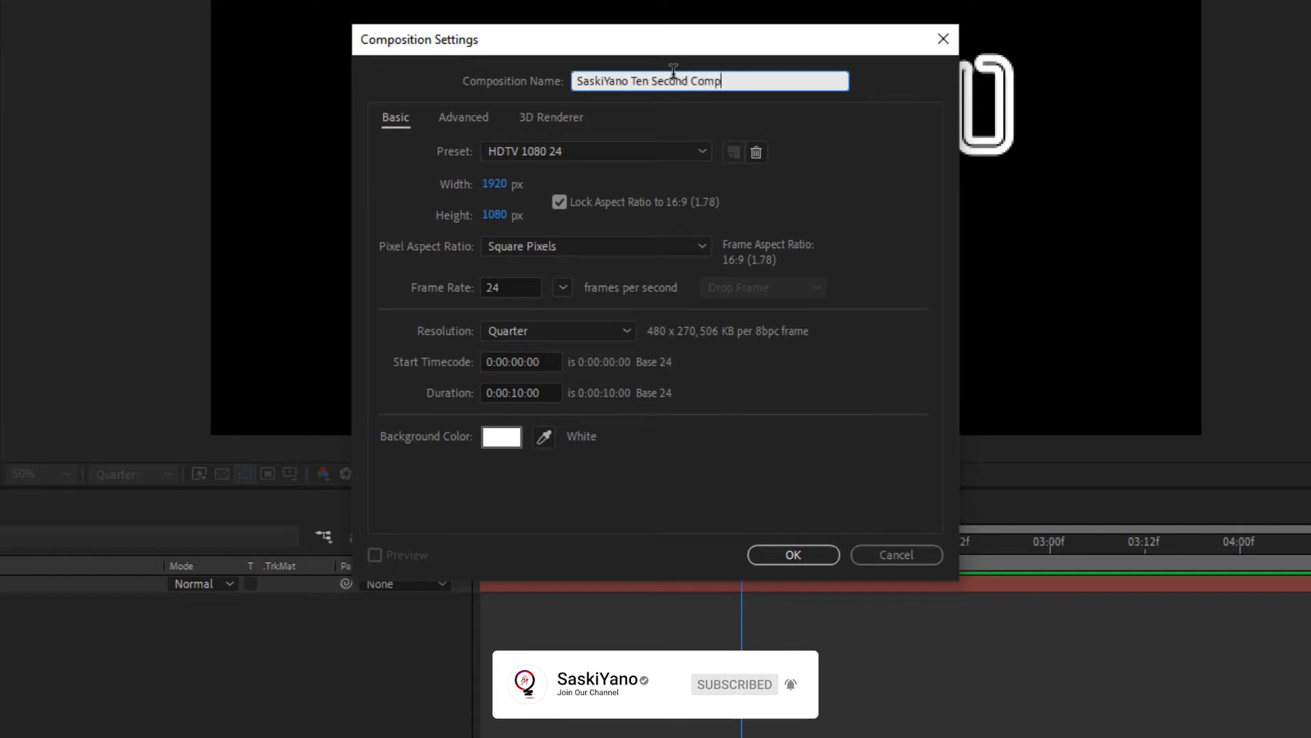
click(875, 112)
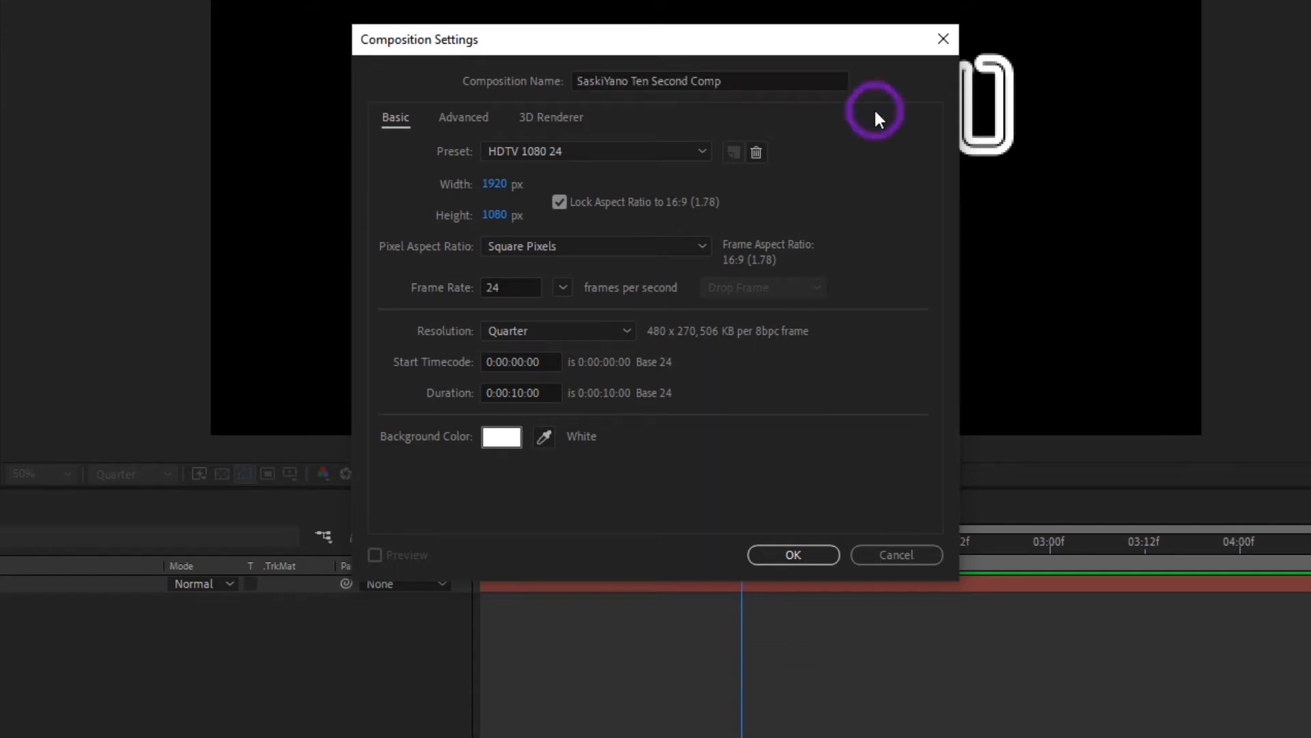
- Check the white background colour and the Advanced and 3D Renderer settings, and create the composition
click(502, 436)
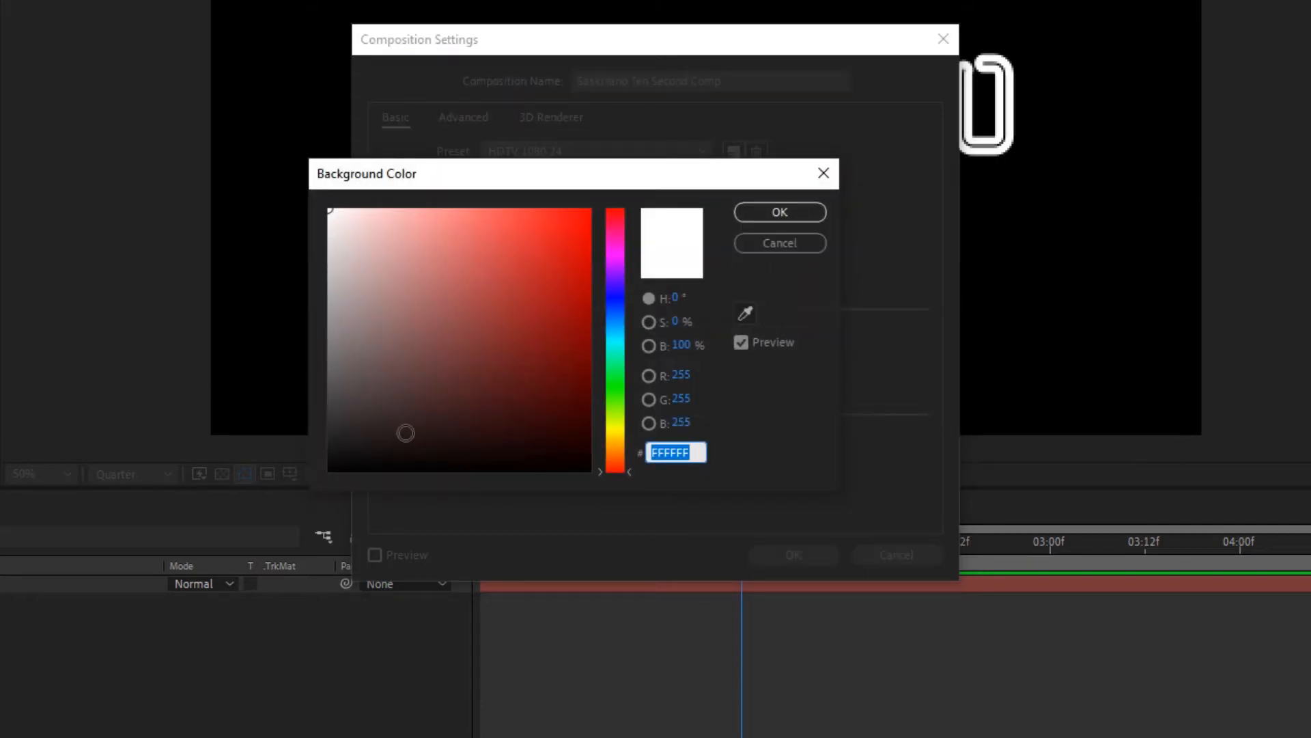
click(780, 212)
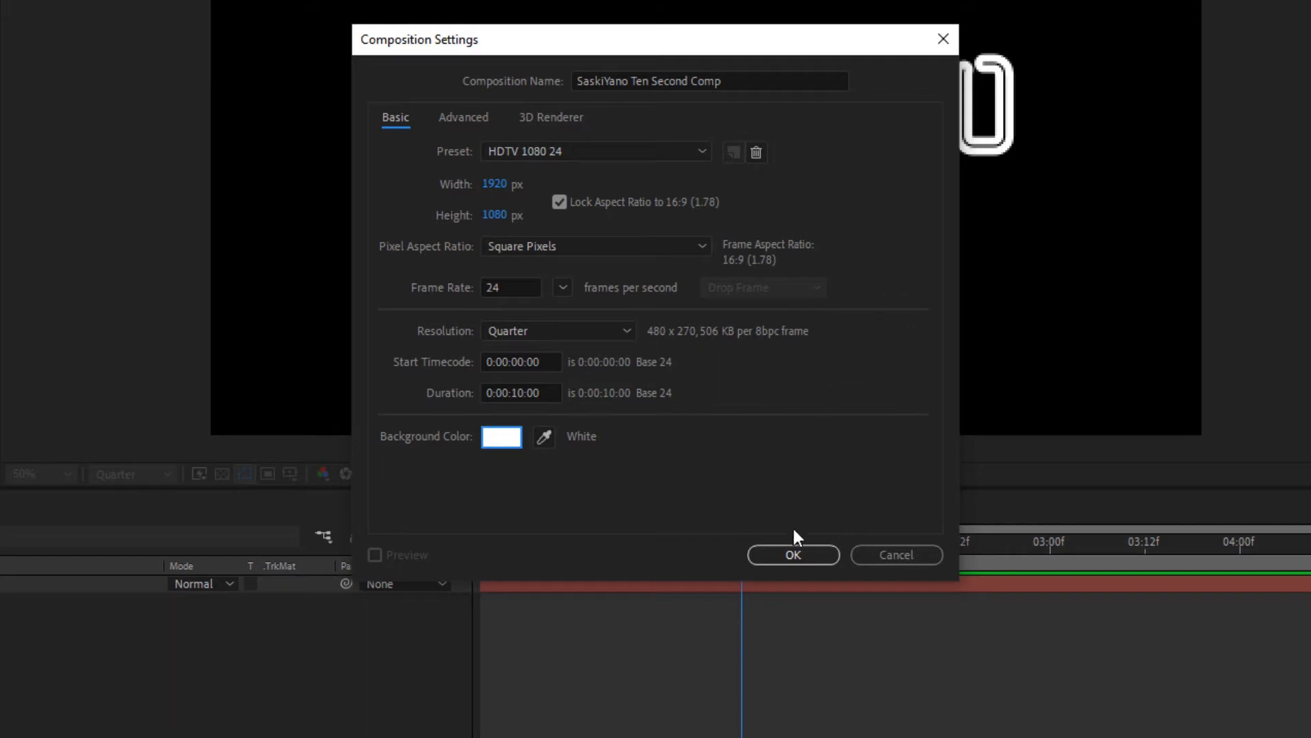
click(456, 123)
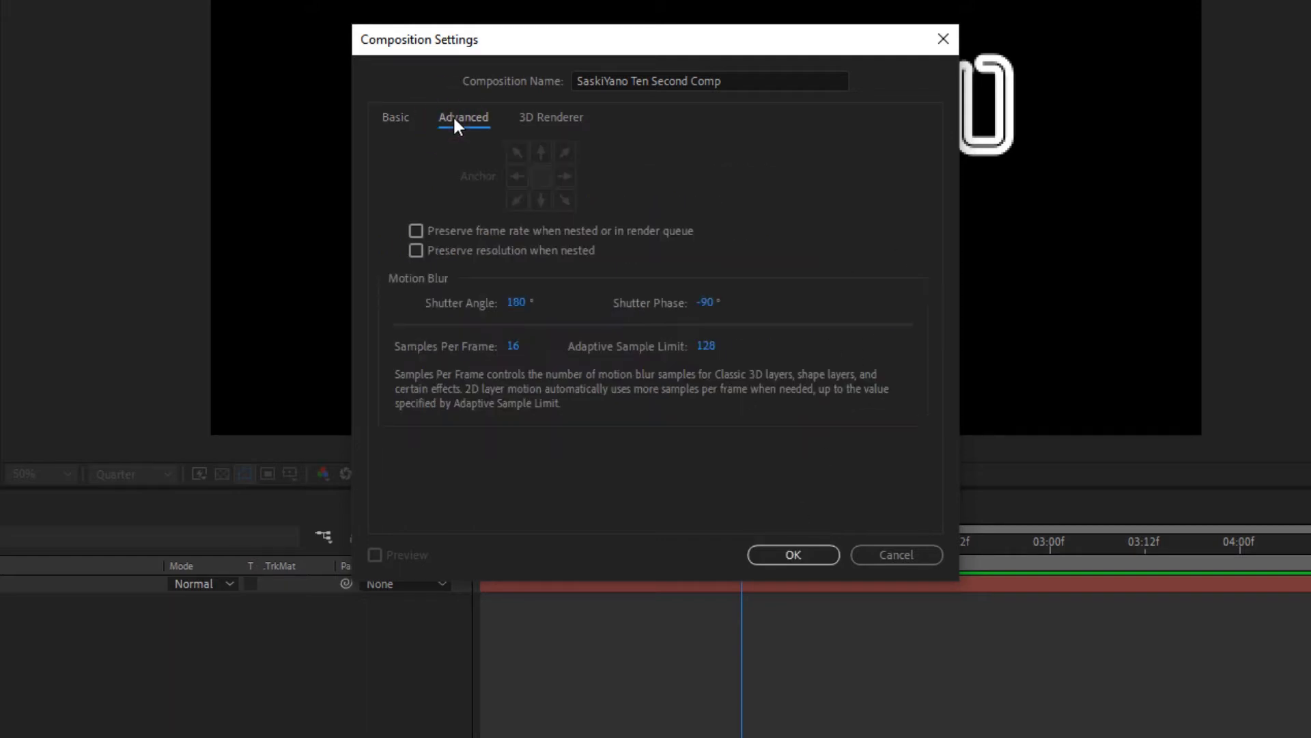
click(544, 118)
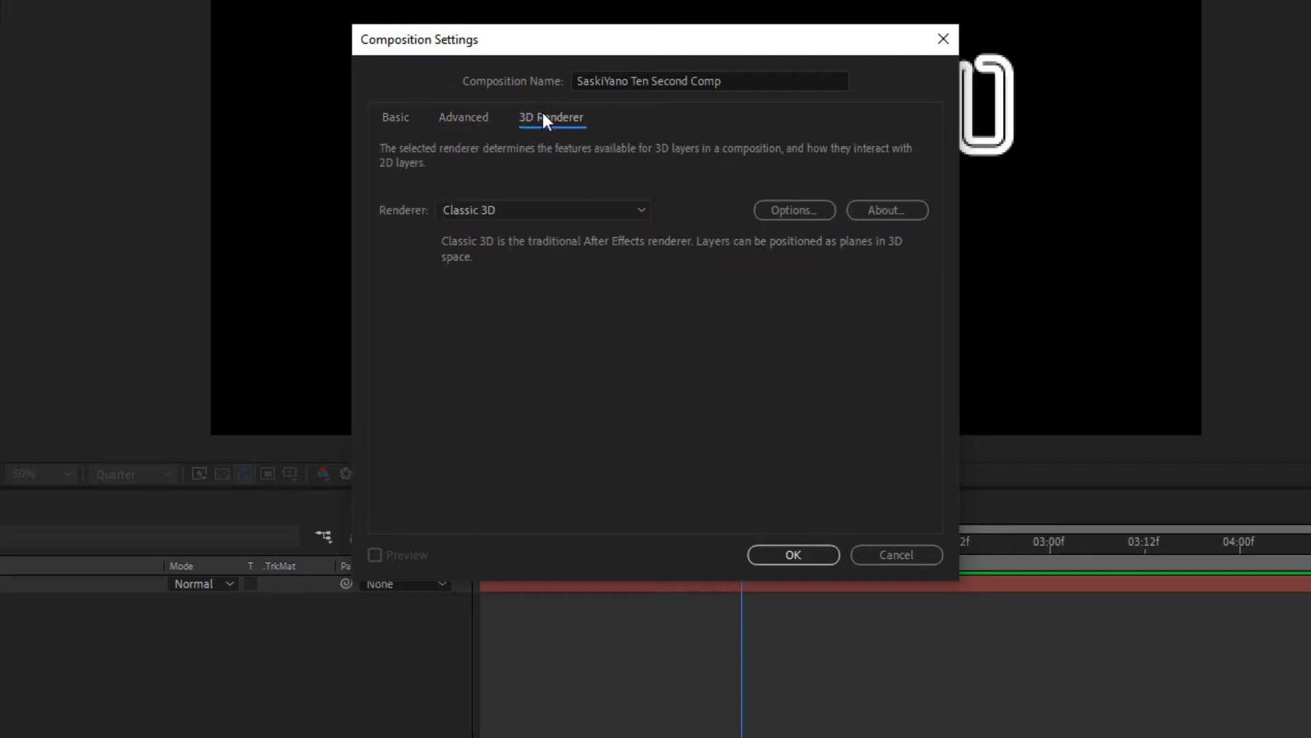
click(466, 119)
click(400, 123)
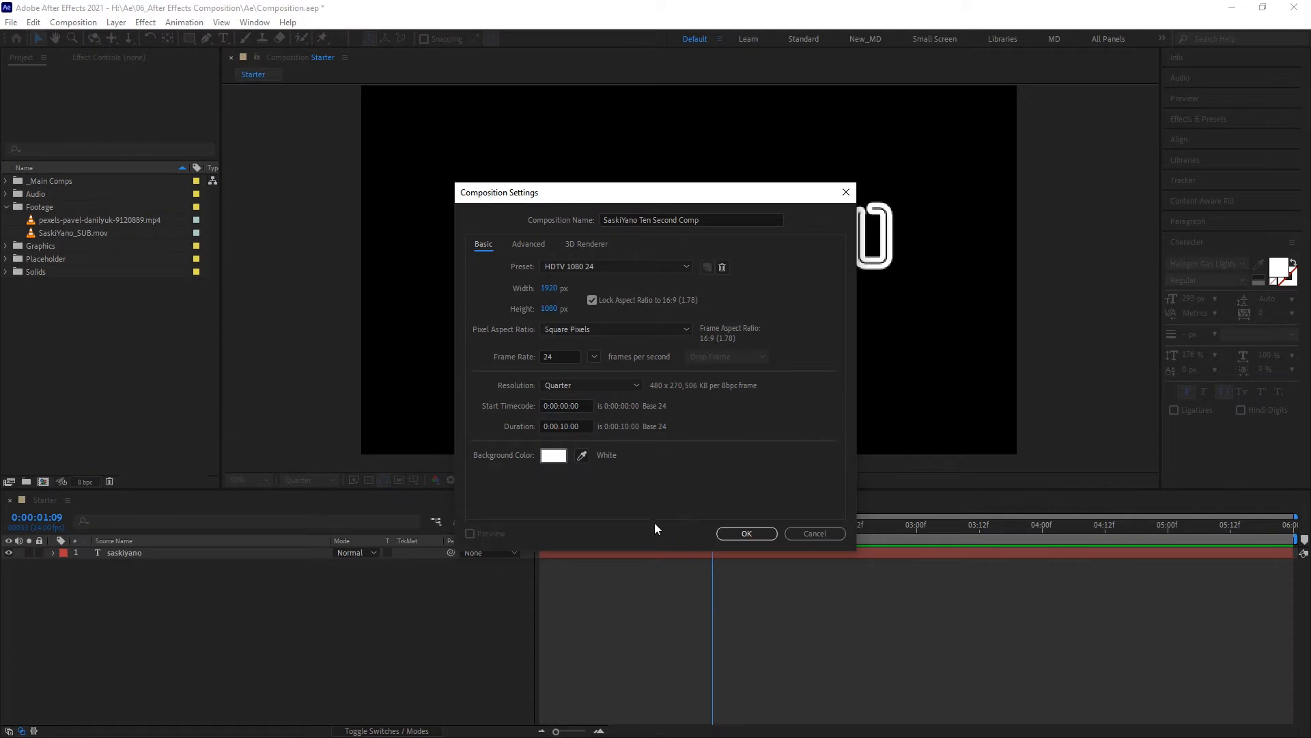
click(751, 533)
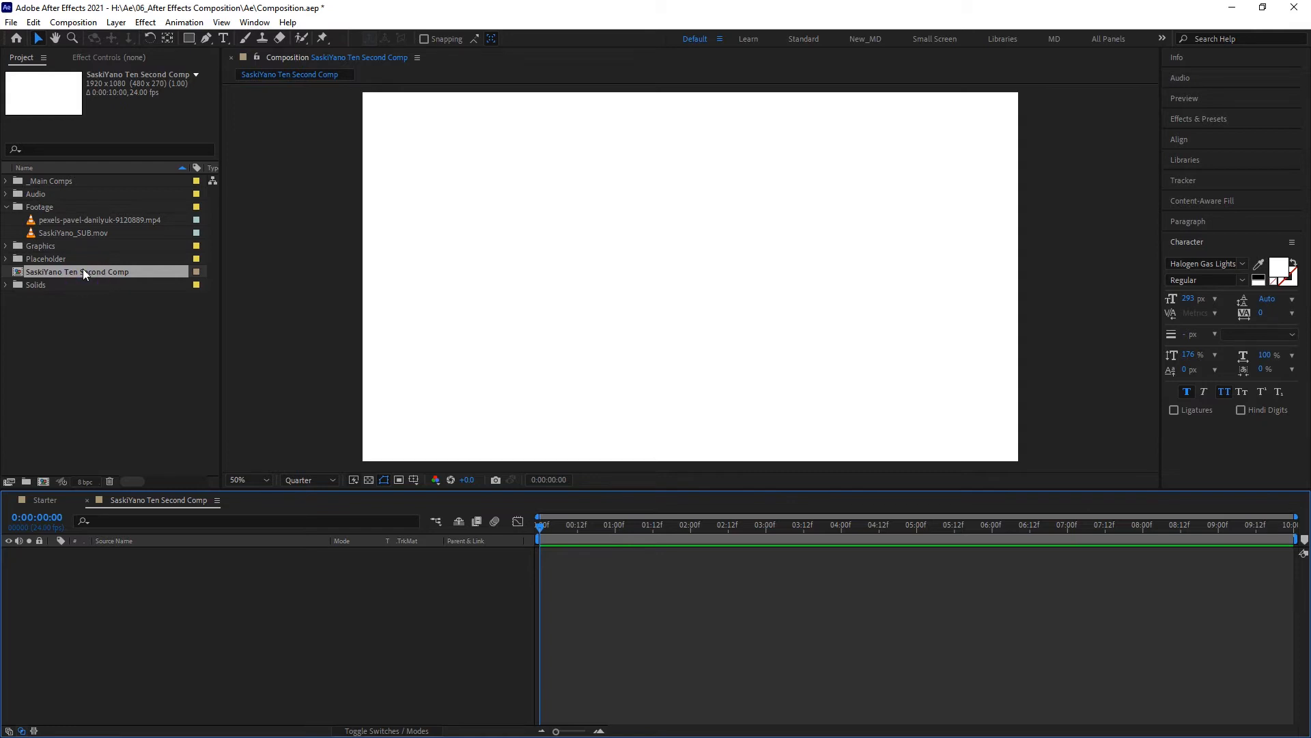
- Move the SaskiYano Ten Second Comp composition into the _Main Comps folder
drag(84, 269, 87, 176)
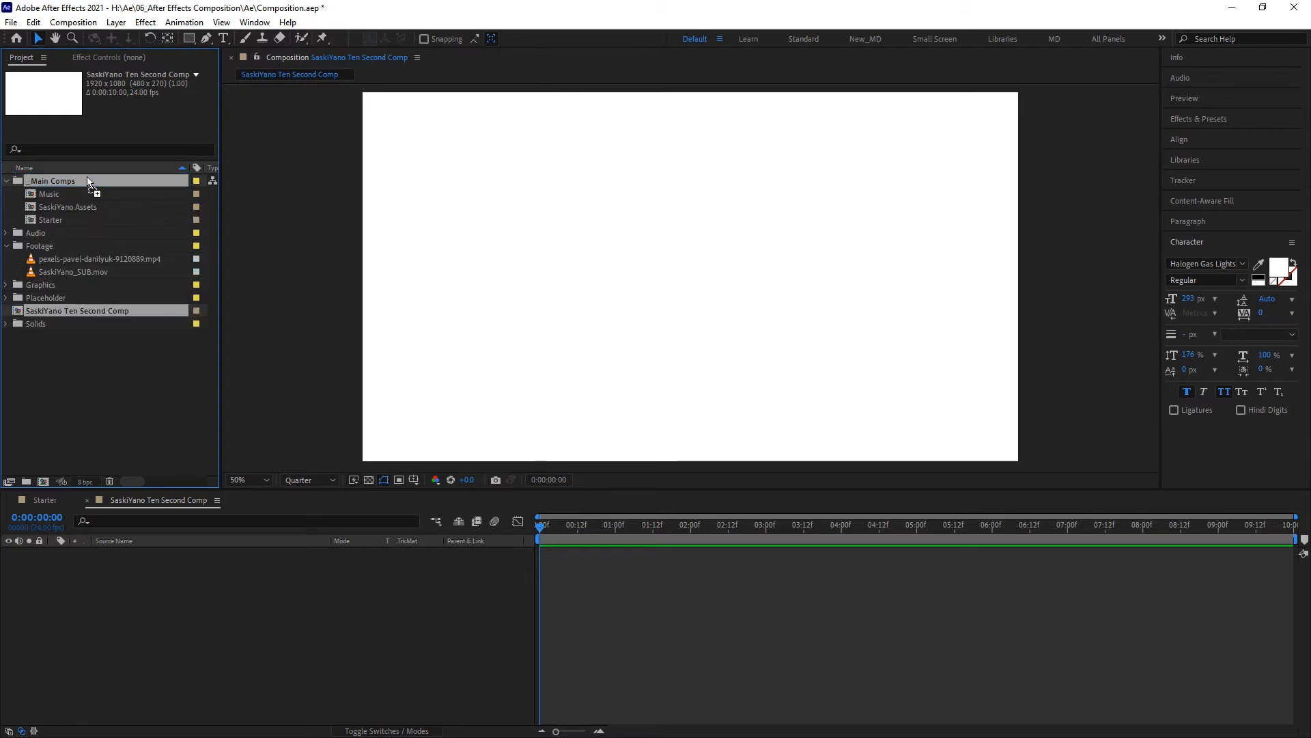
click(6, 181)
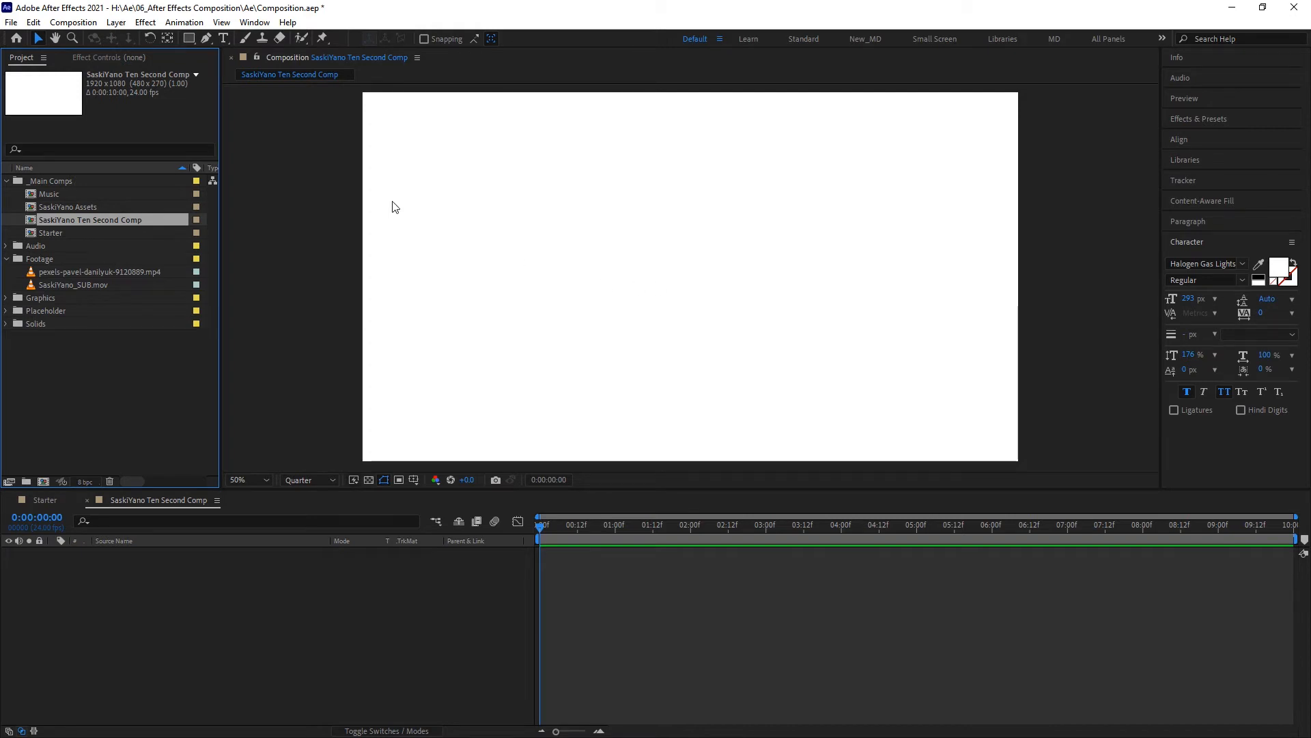
- Add a text layer reading "Saski" near the middle of the composition
click(223, 37)
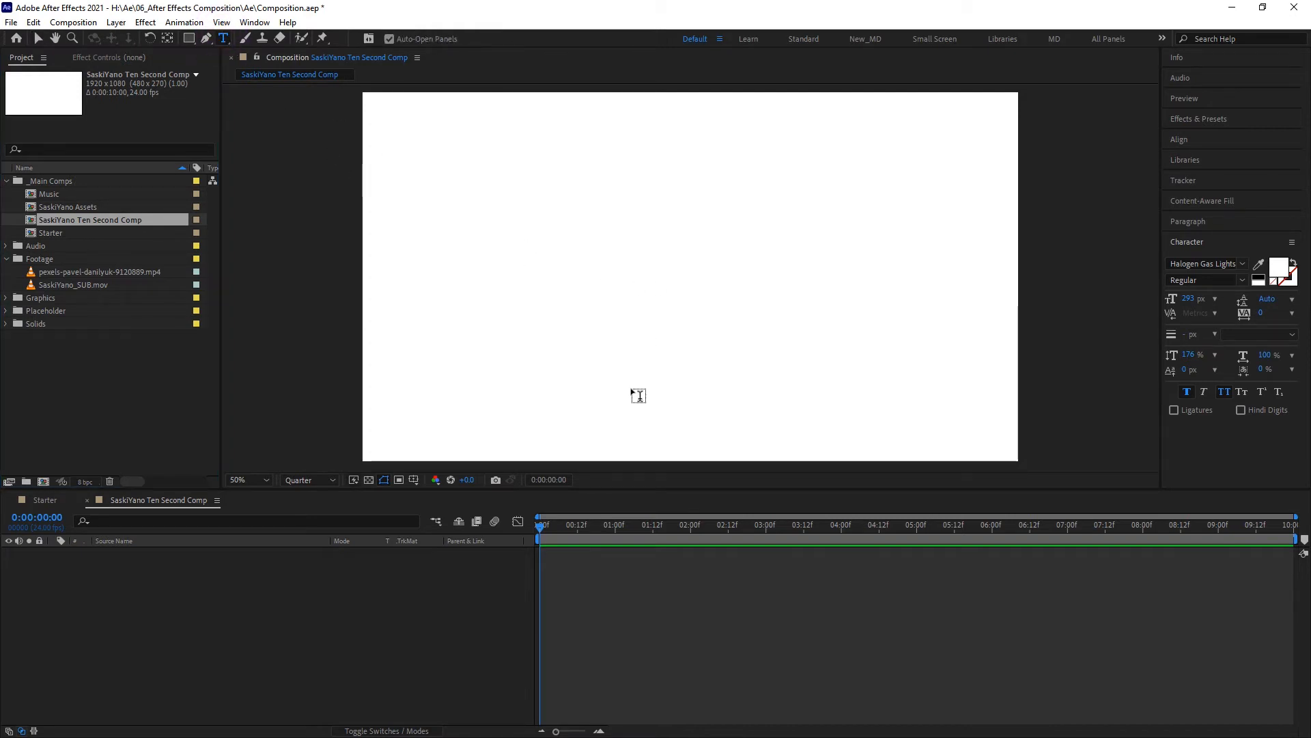
click(631, 380)
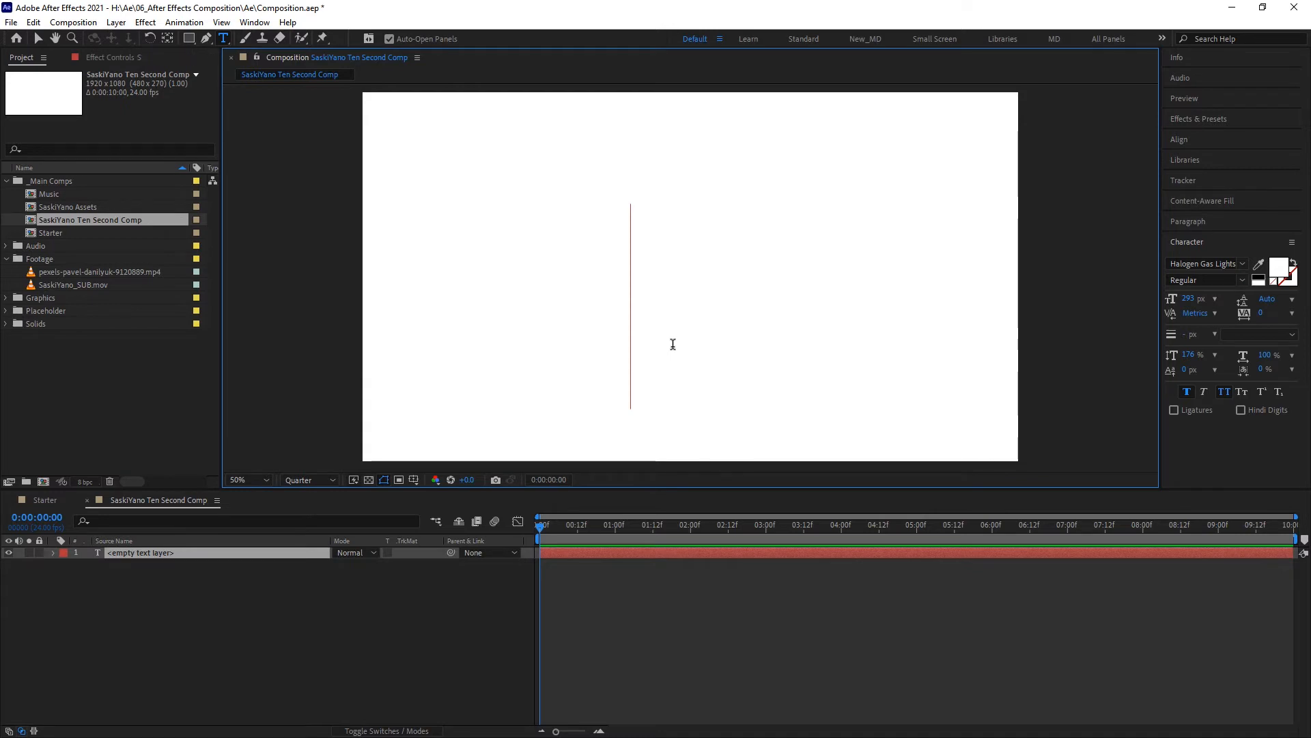
text(Saski)
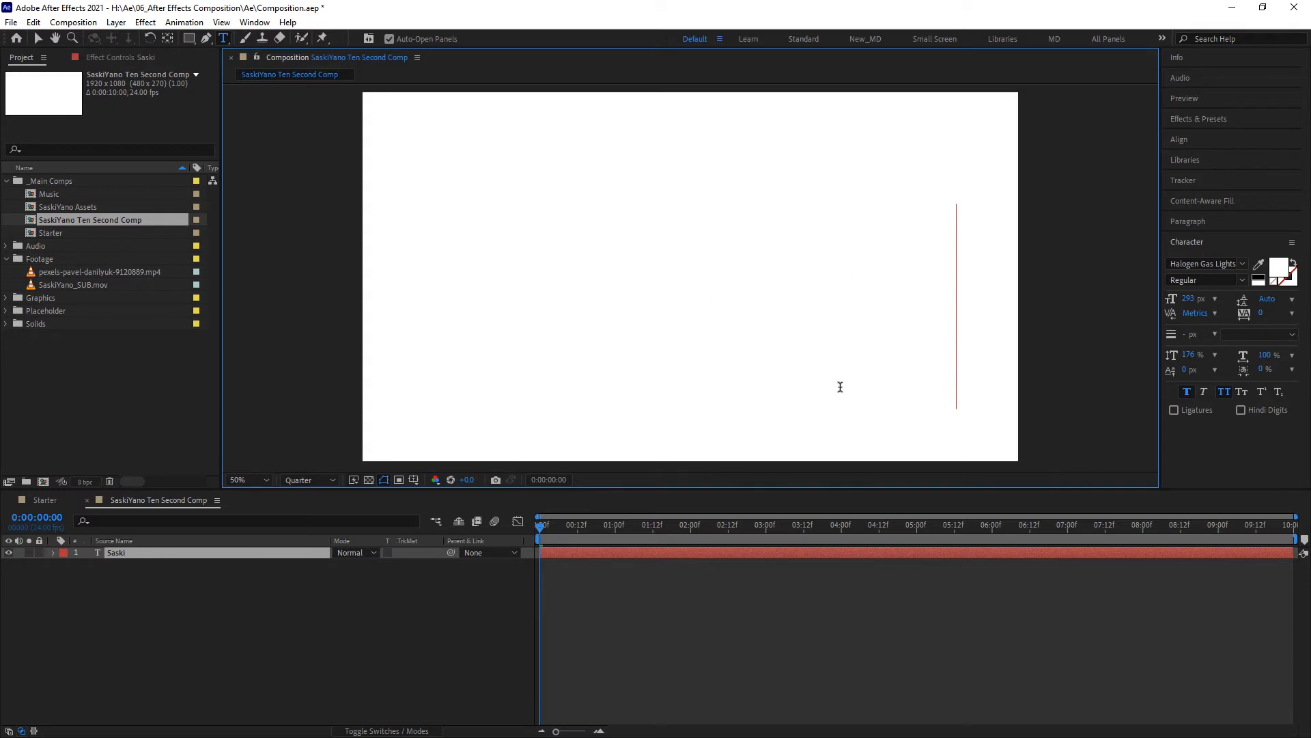
- Change the fill colour of the whole "Saski" text to black
click(1259, 277)
drag(956, 298, 644, 295)
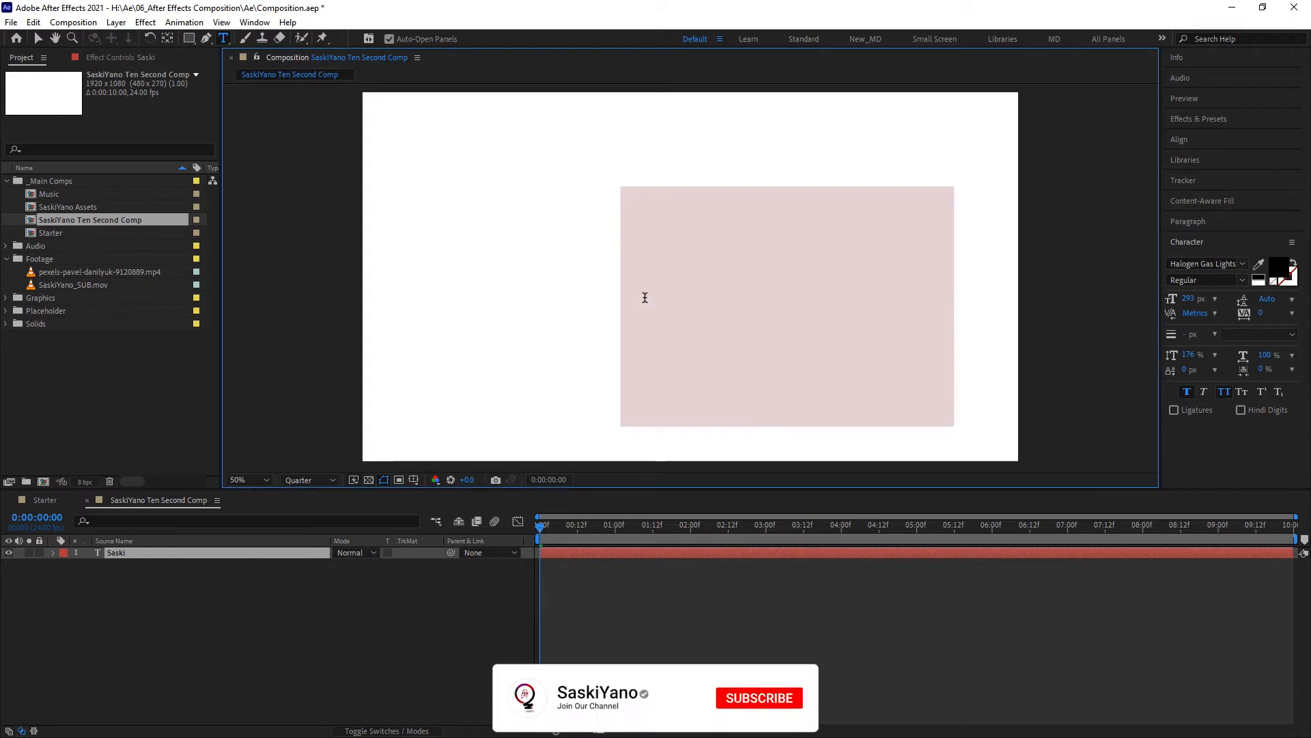
click(1258, 278)
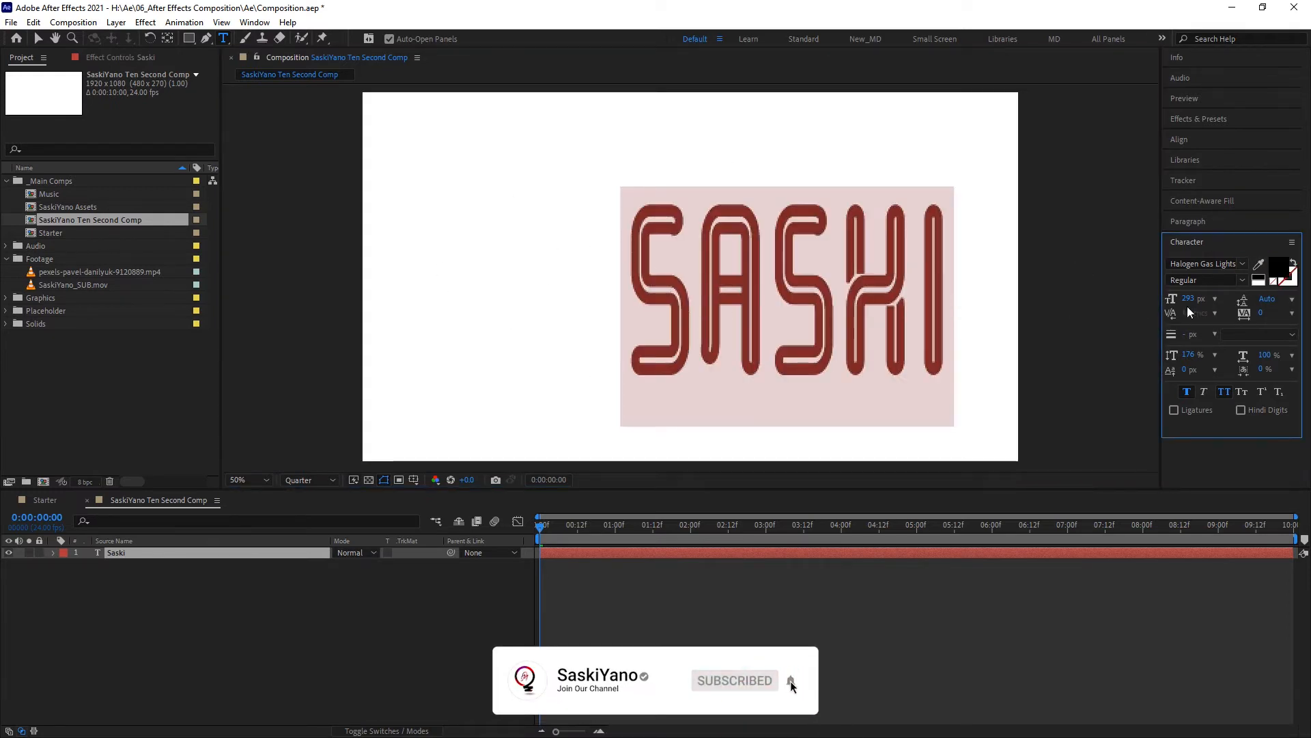
- Set the text's font size to 200 px and its vertical scale to 100%
drag(1189, 302, 1128, 306)
drag(1190, 355, 1157, 356)
click(1215, 355)
click(1214, 430)
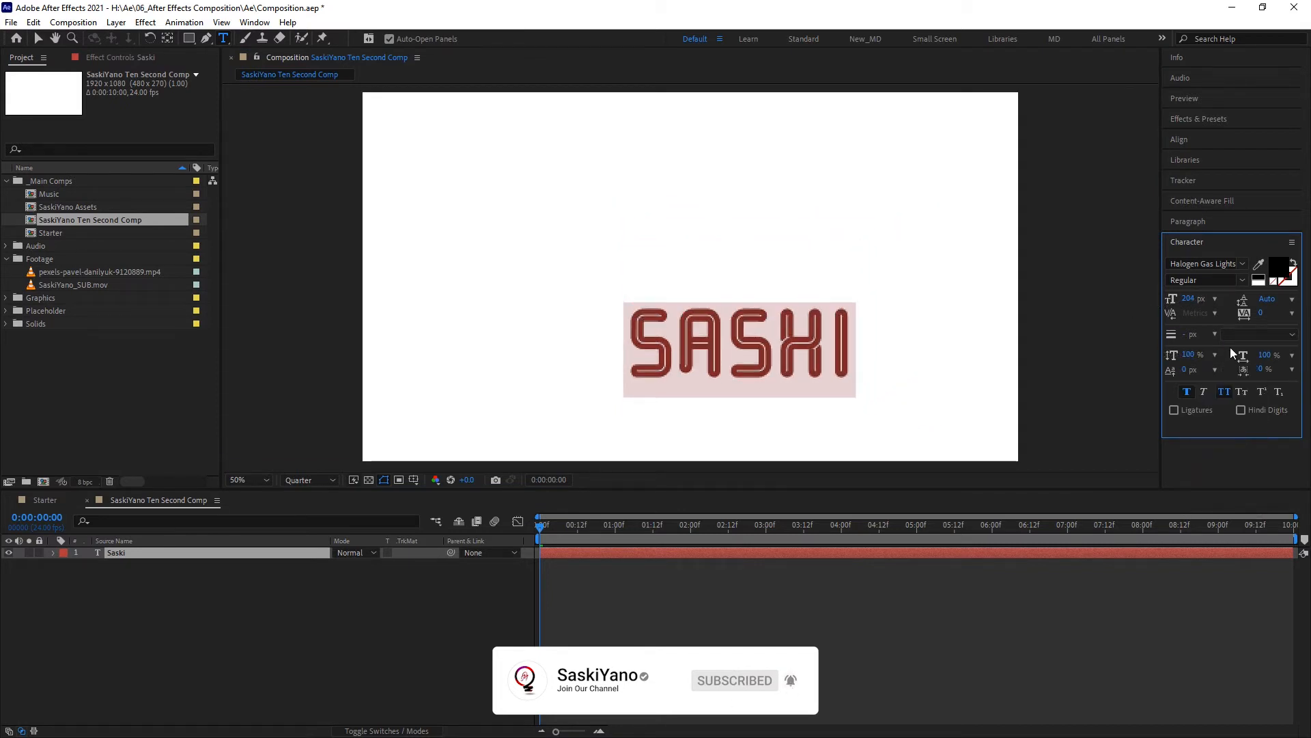
click(1192, 298)
text(200)
key(Return)
click(1259, 246)
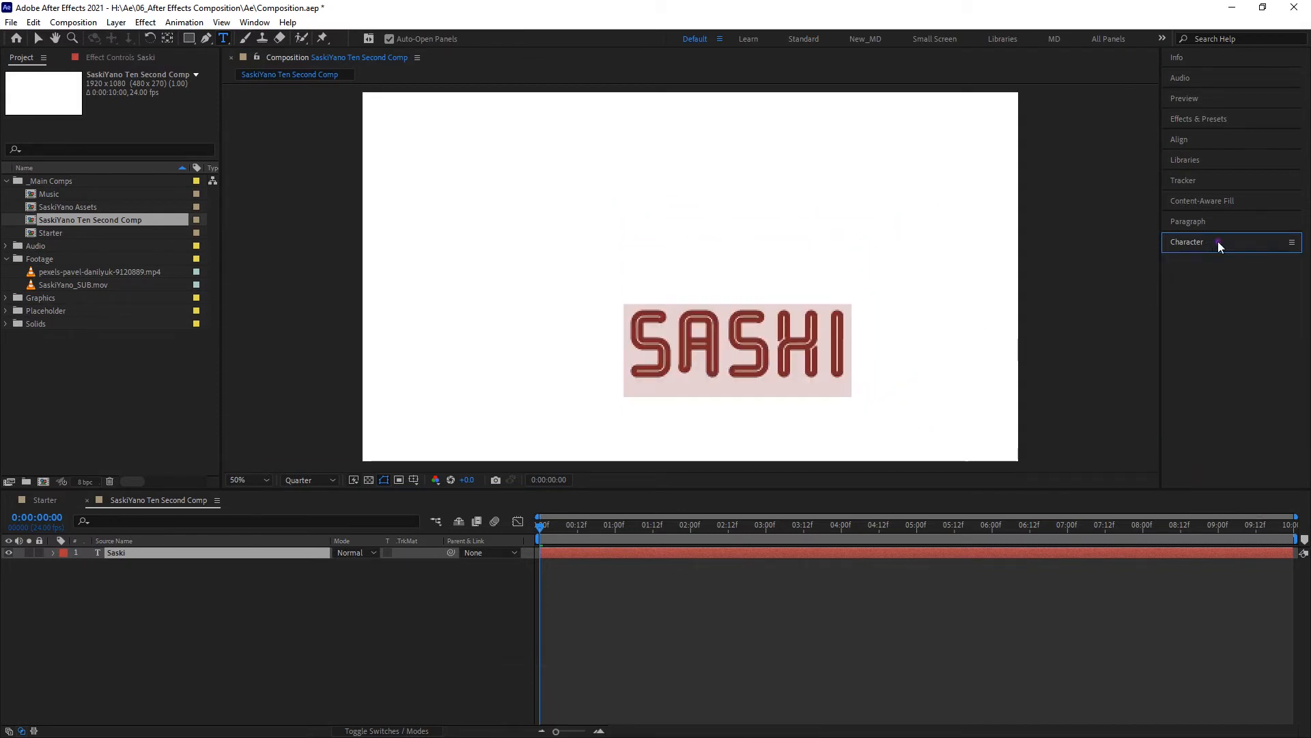
click(1215, 244)
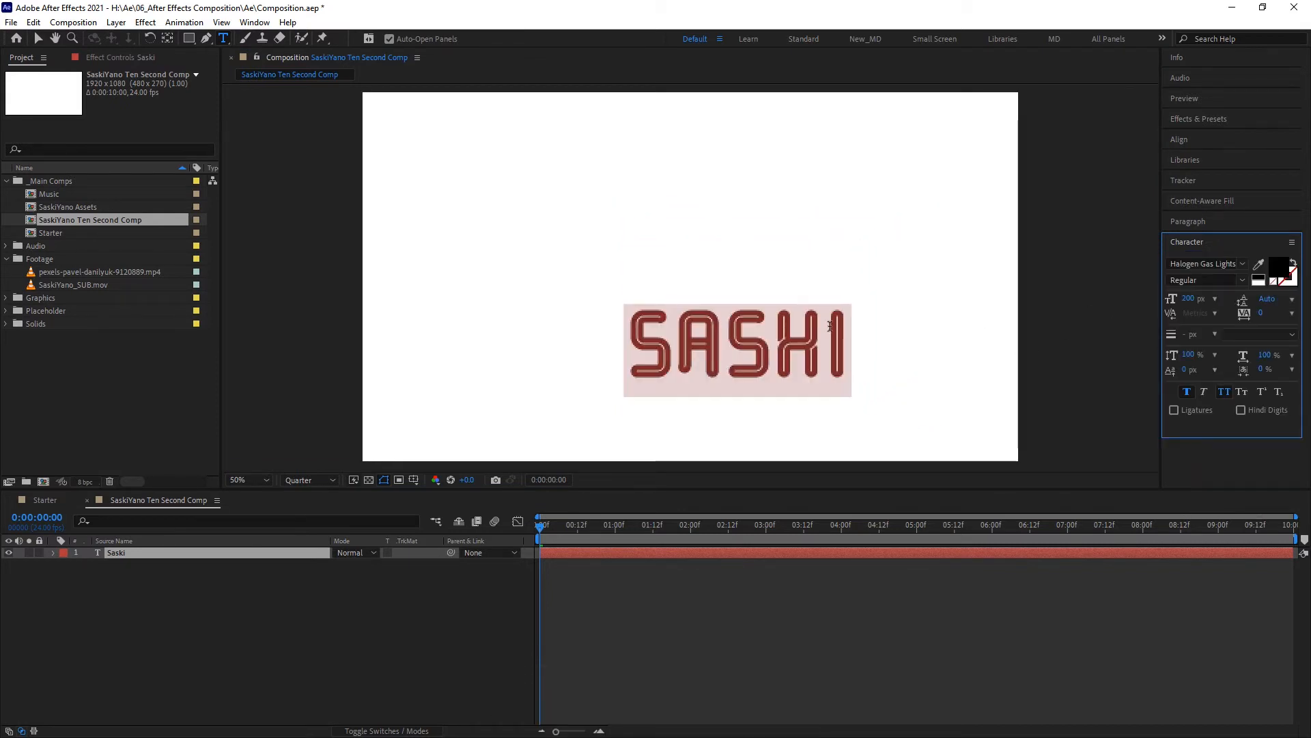
- Place Objects/2984034.ai from the Graphics AI Files folder in the upper-left area of the composition
click(9, 299)
click(6, 298)
click(38, 38)
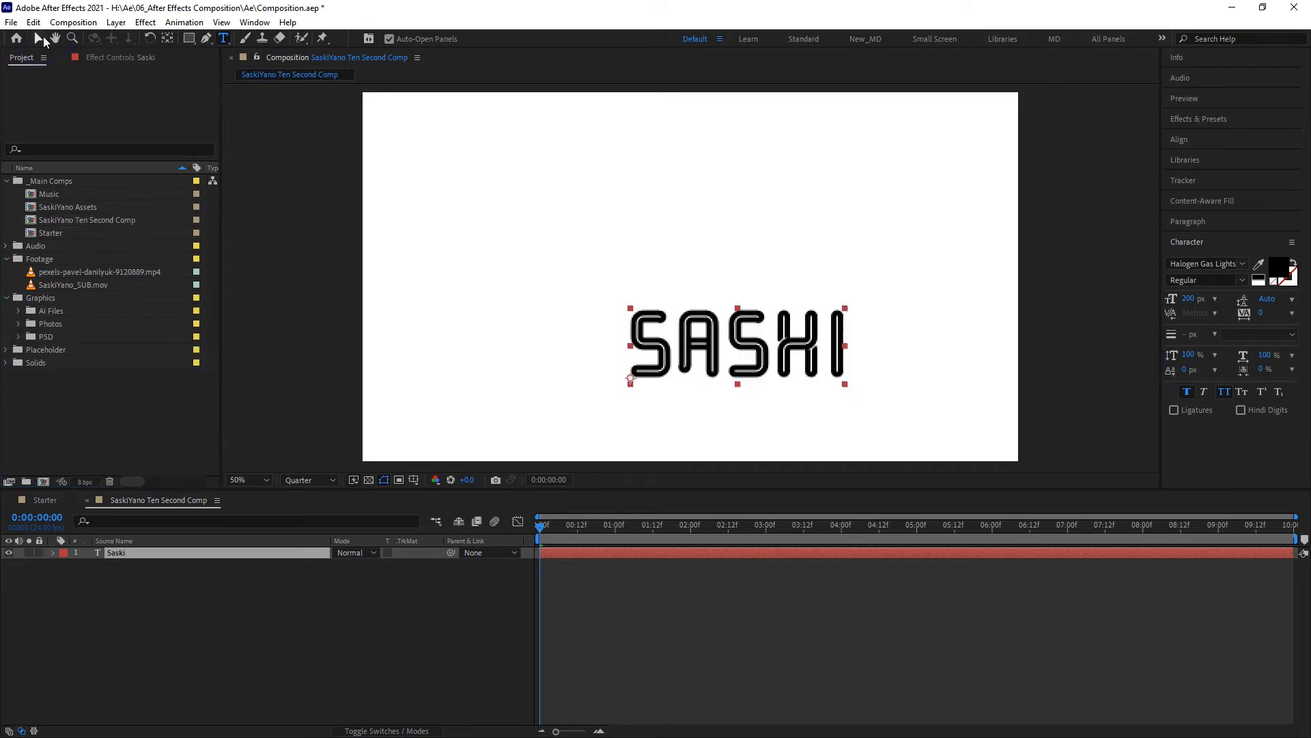
click(20, 311)
click(34, 337)
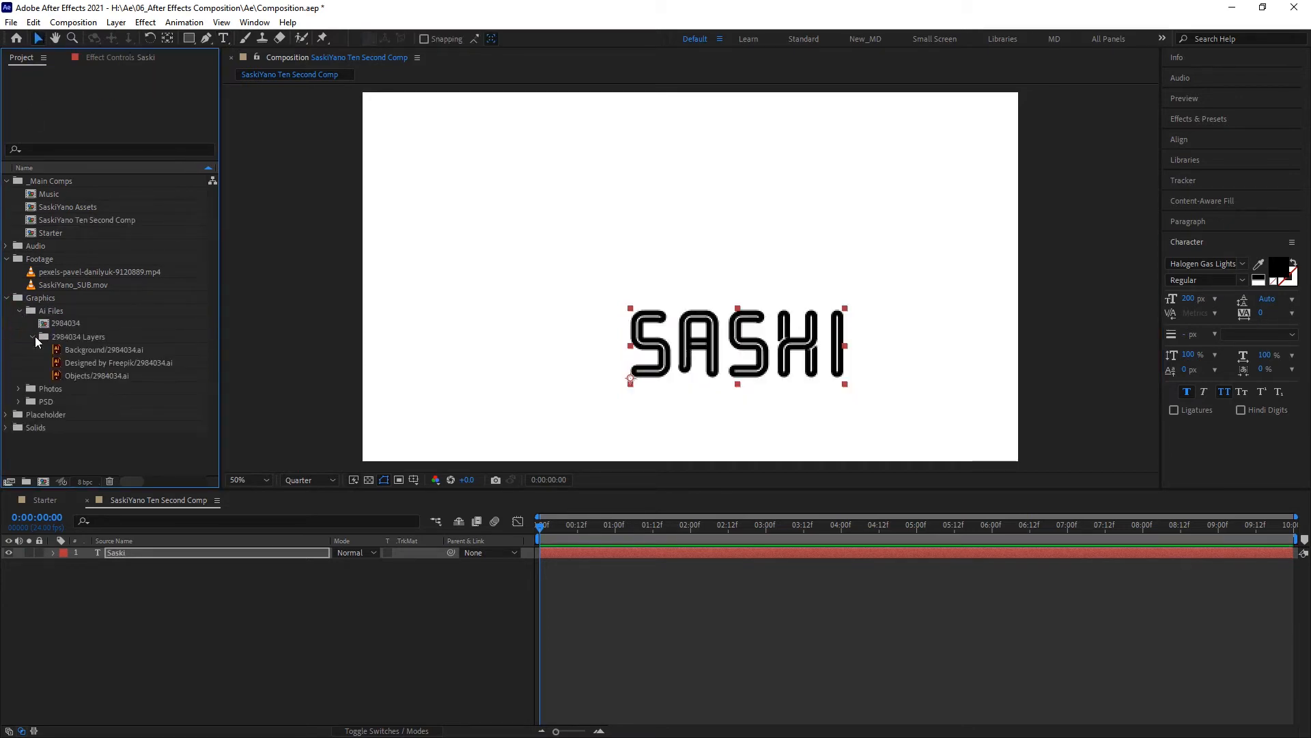
drag(77, 375, 492, 194)
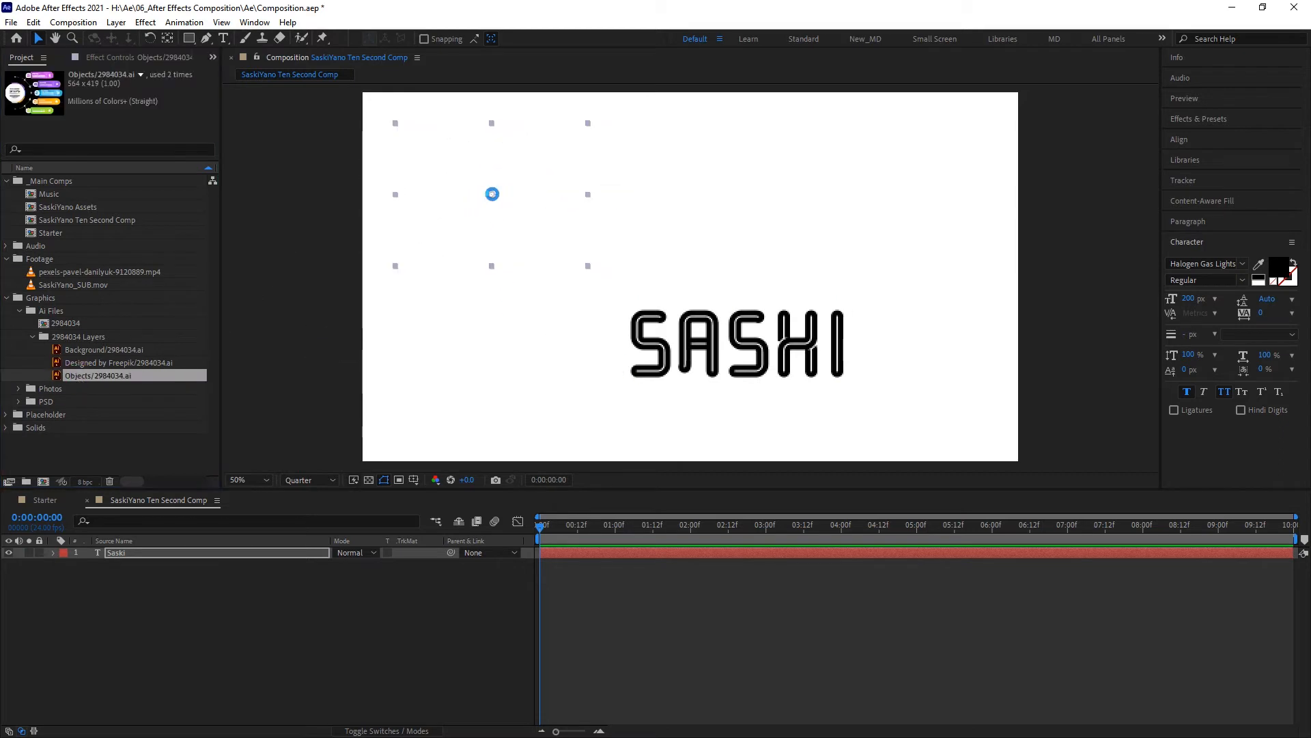
- Place 001-tshirt.psd at the composition's upper right and 006-umbrella.psd at its upper middle, and collapse the PSD folder
click(17, 403)
drag(69, 194, 842, 184)
drag(82, 259, 679, 220)
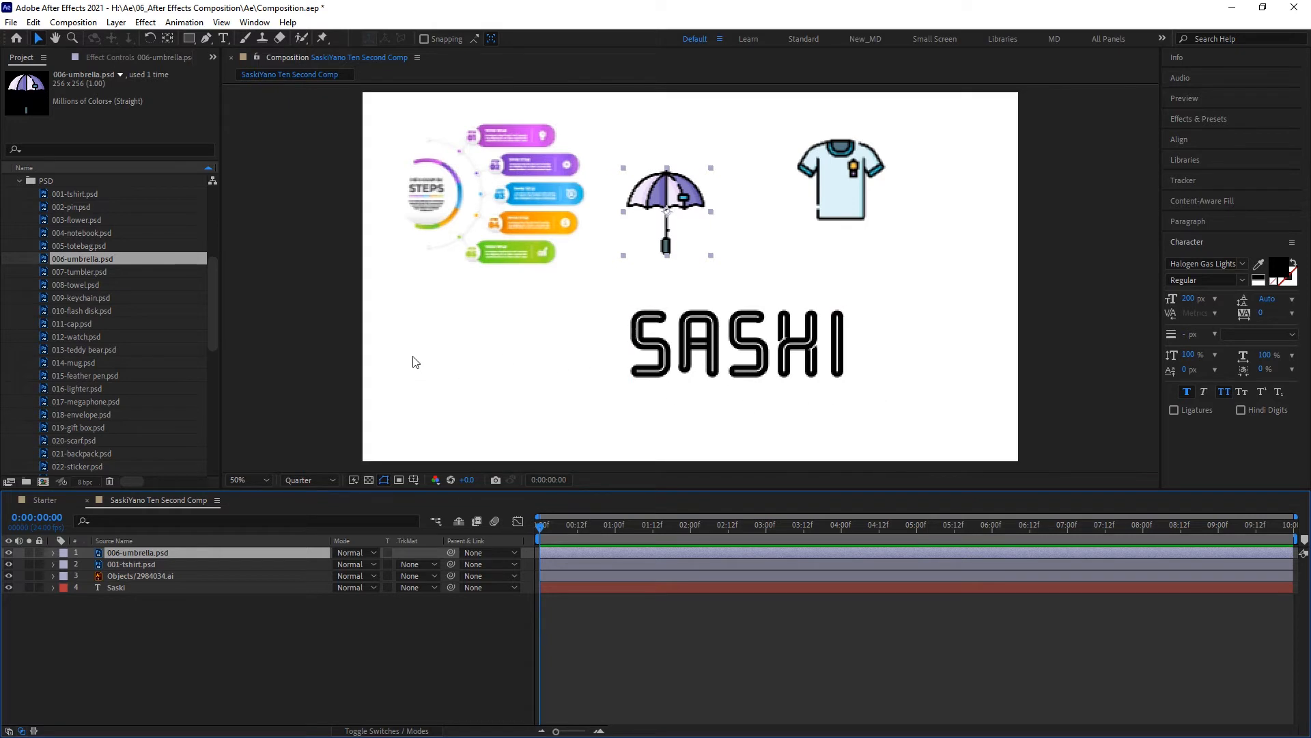
click(21, 180)
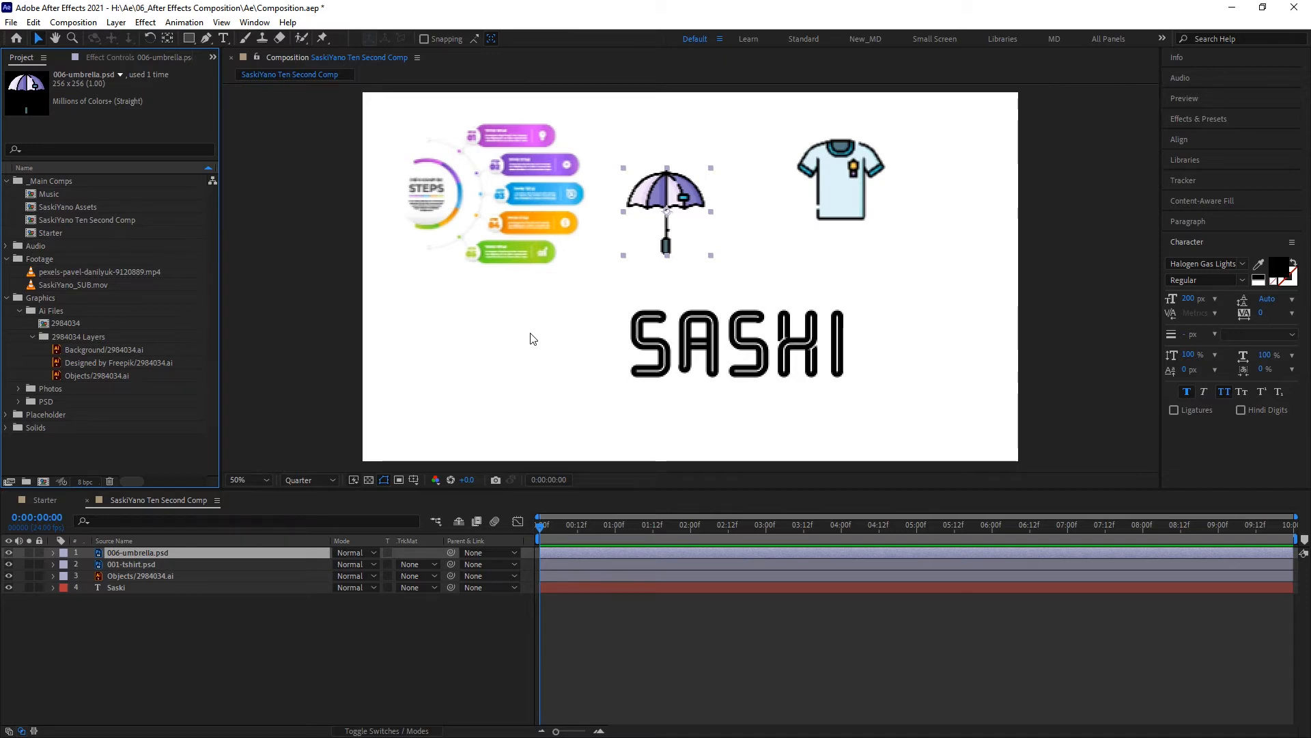
- Show the transparency grid to check the composition's background, and hide it again
click(372, 481)
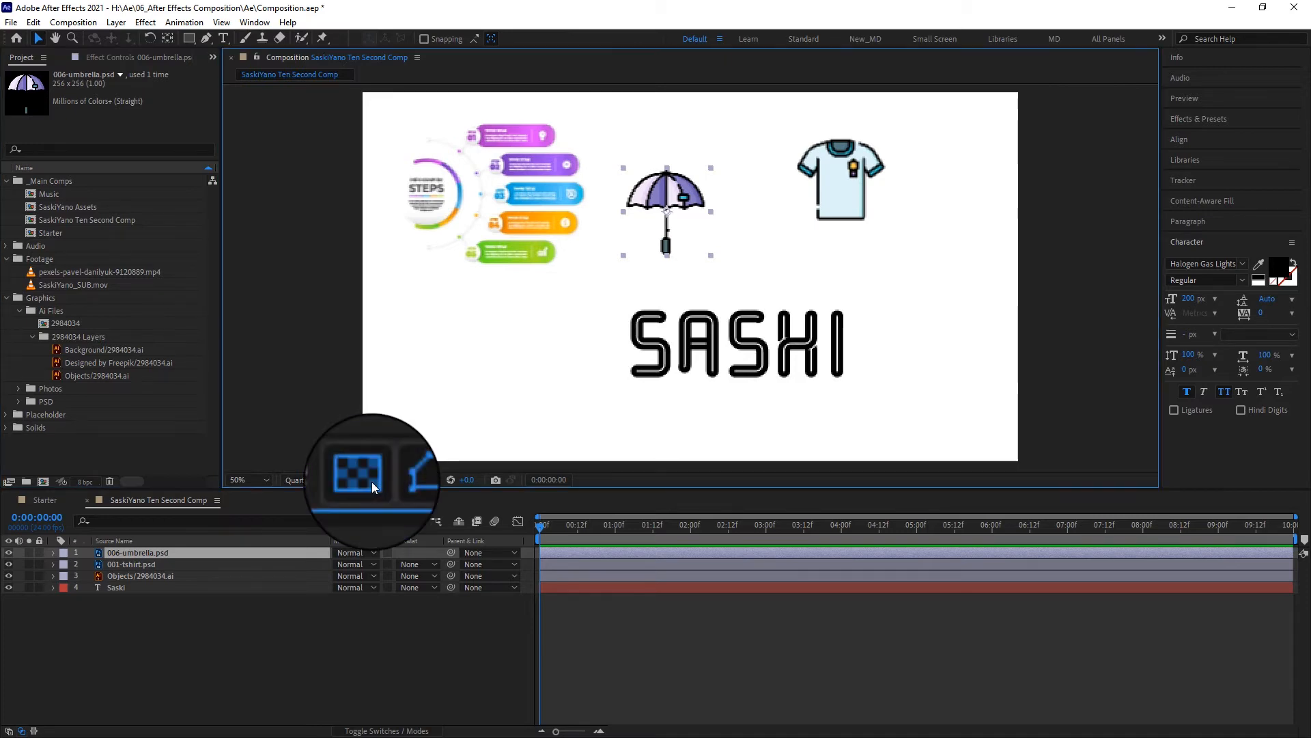
click(372, 481)
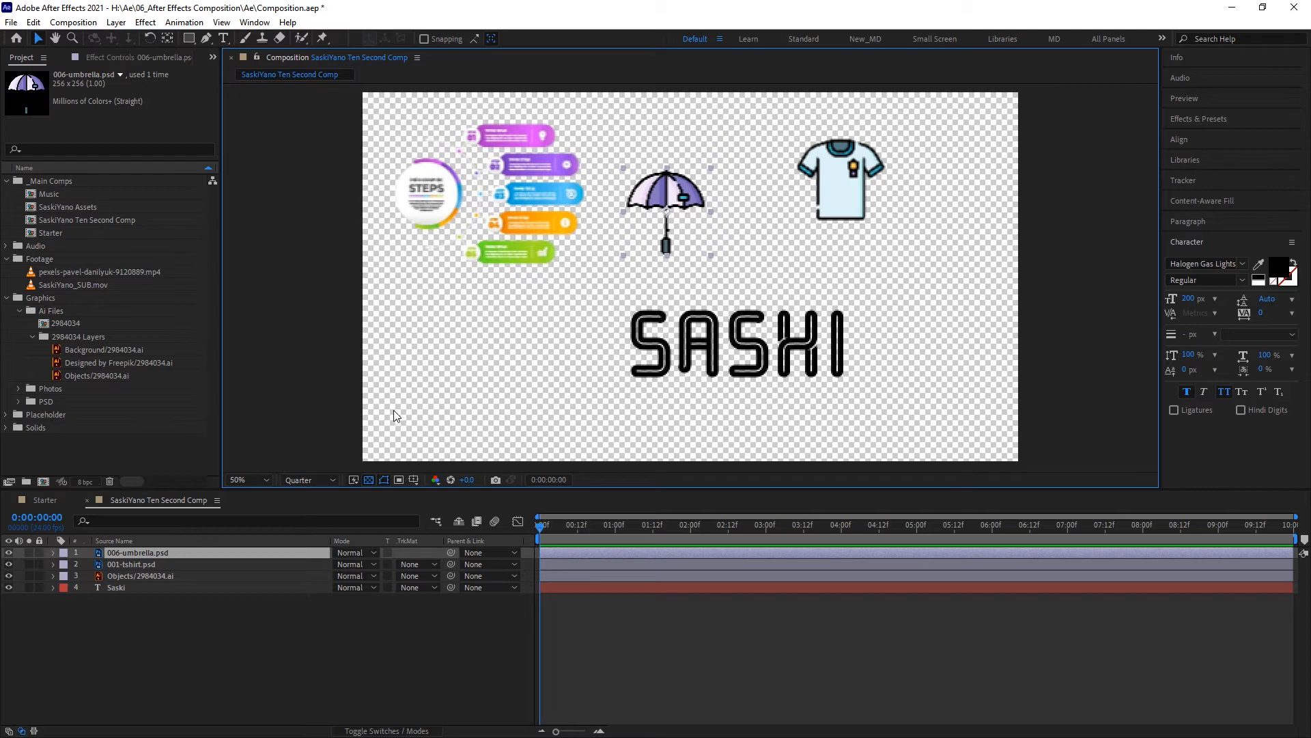
click(369, 480)
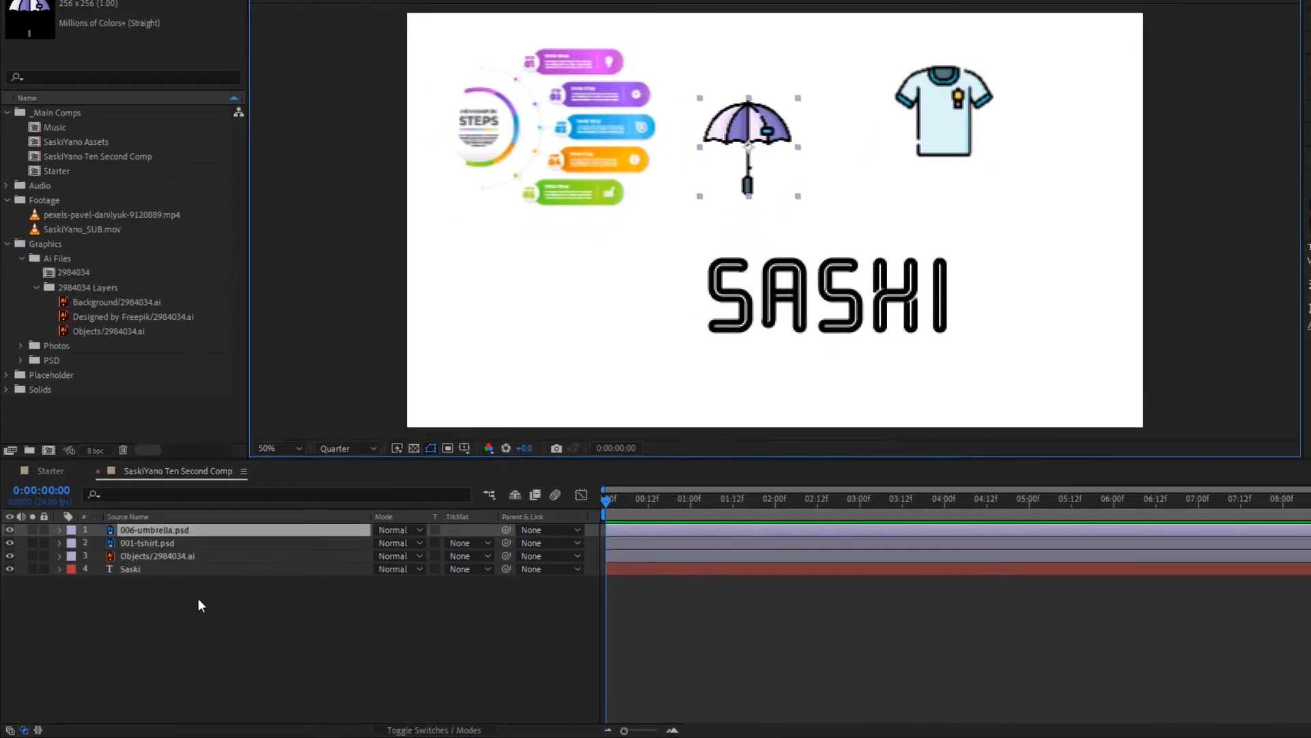
click(171, 616)
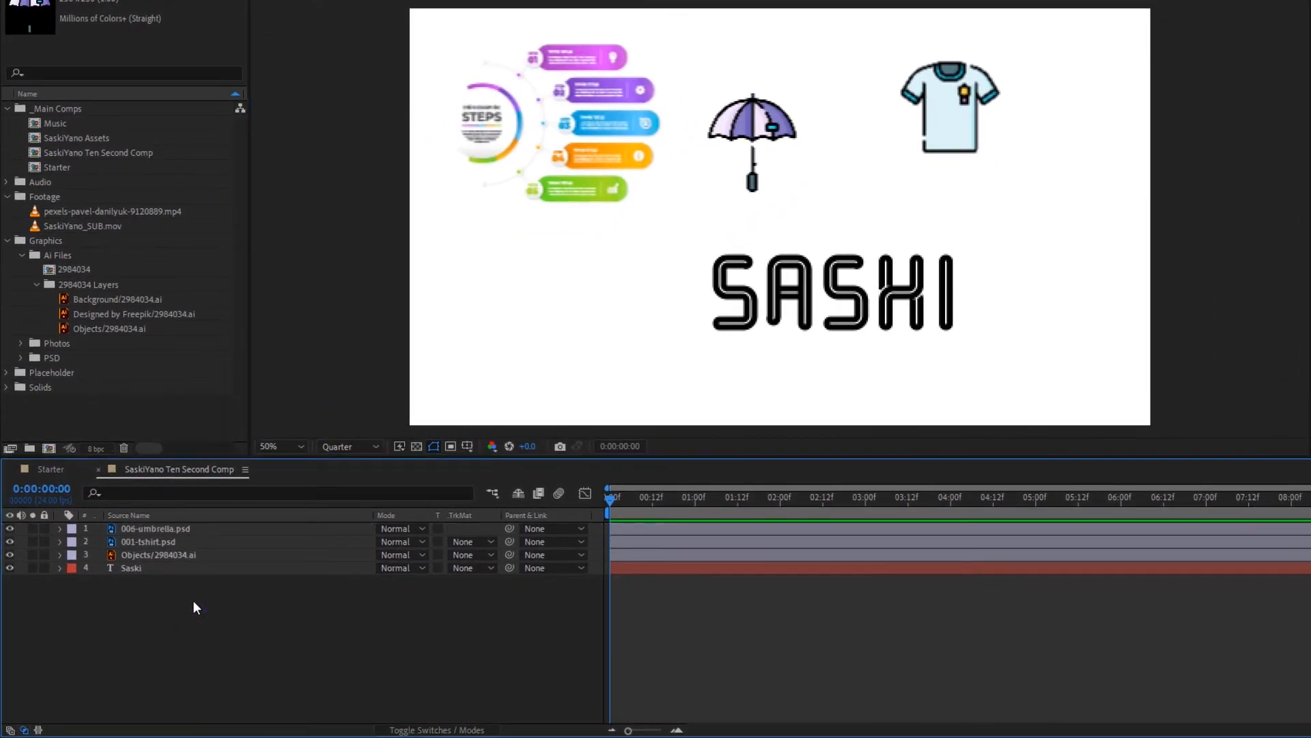
right_click(181, 605)
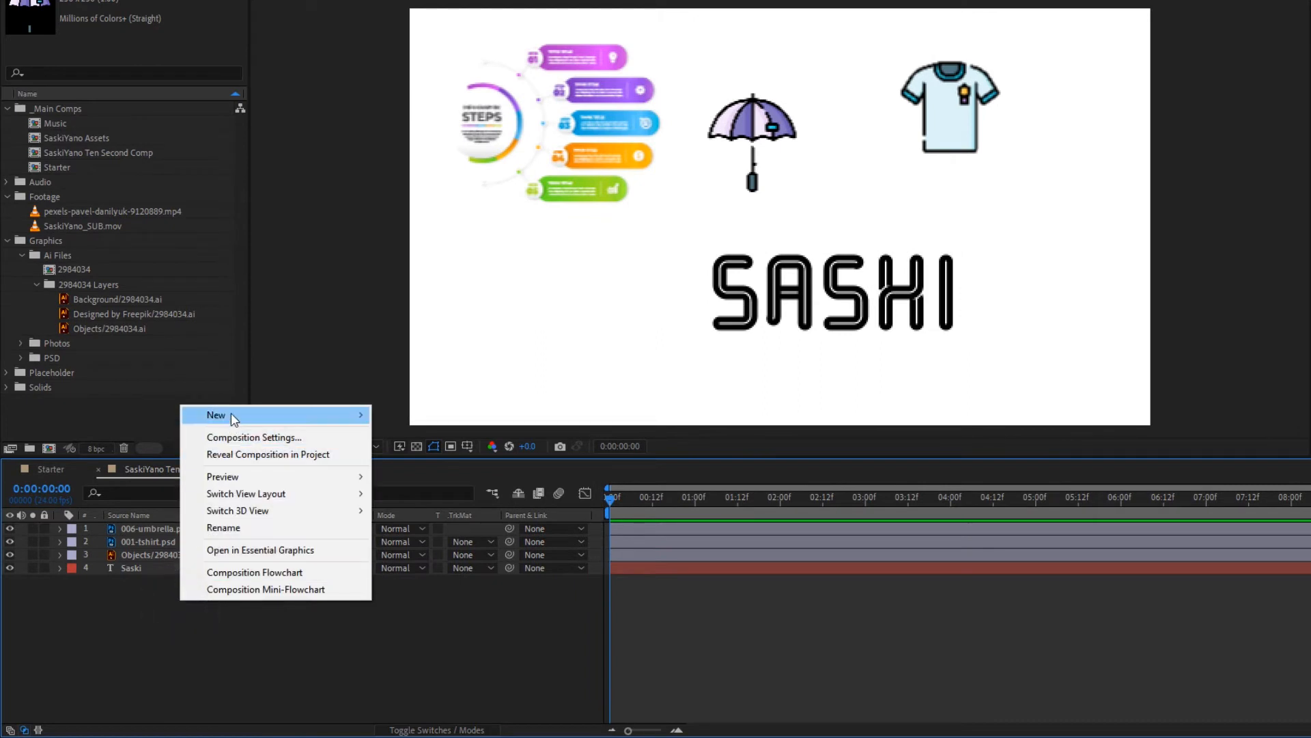
mouse_move(233, 417)
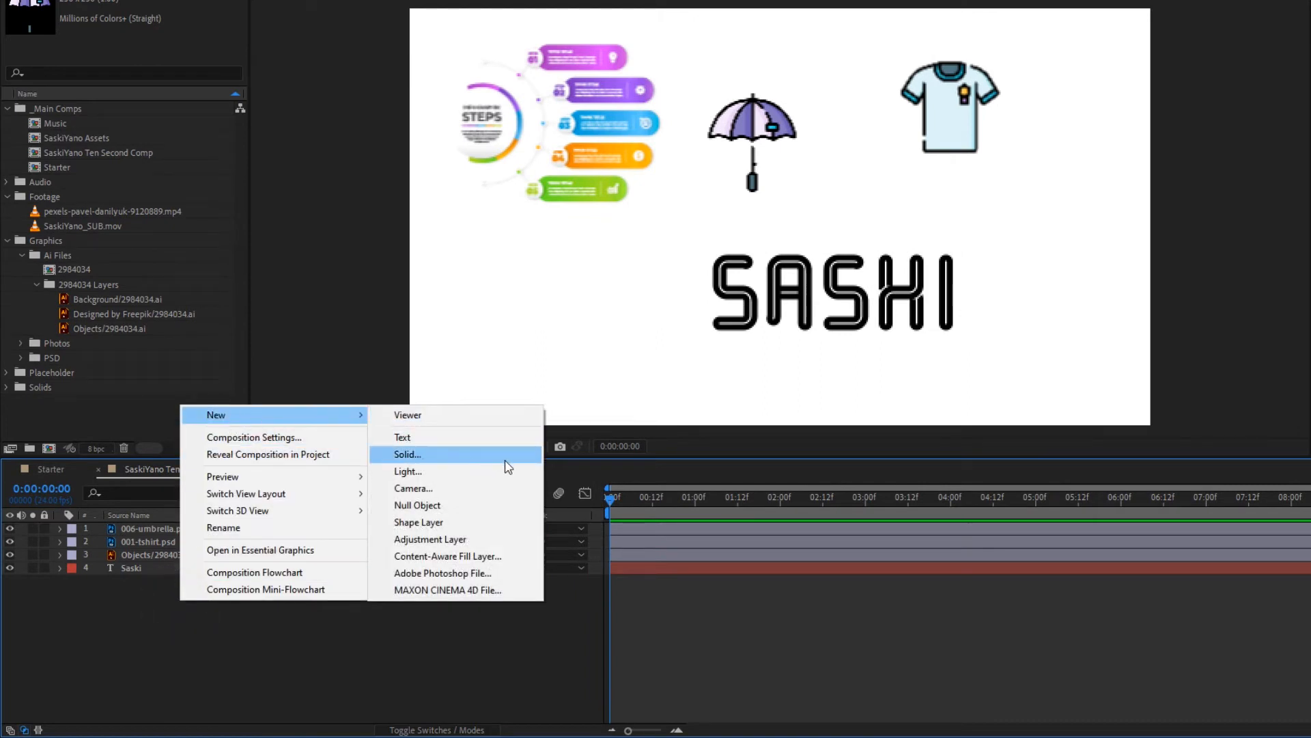
key(Escape)
key(Escape)
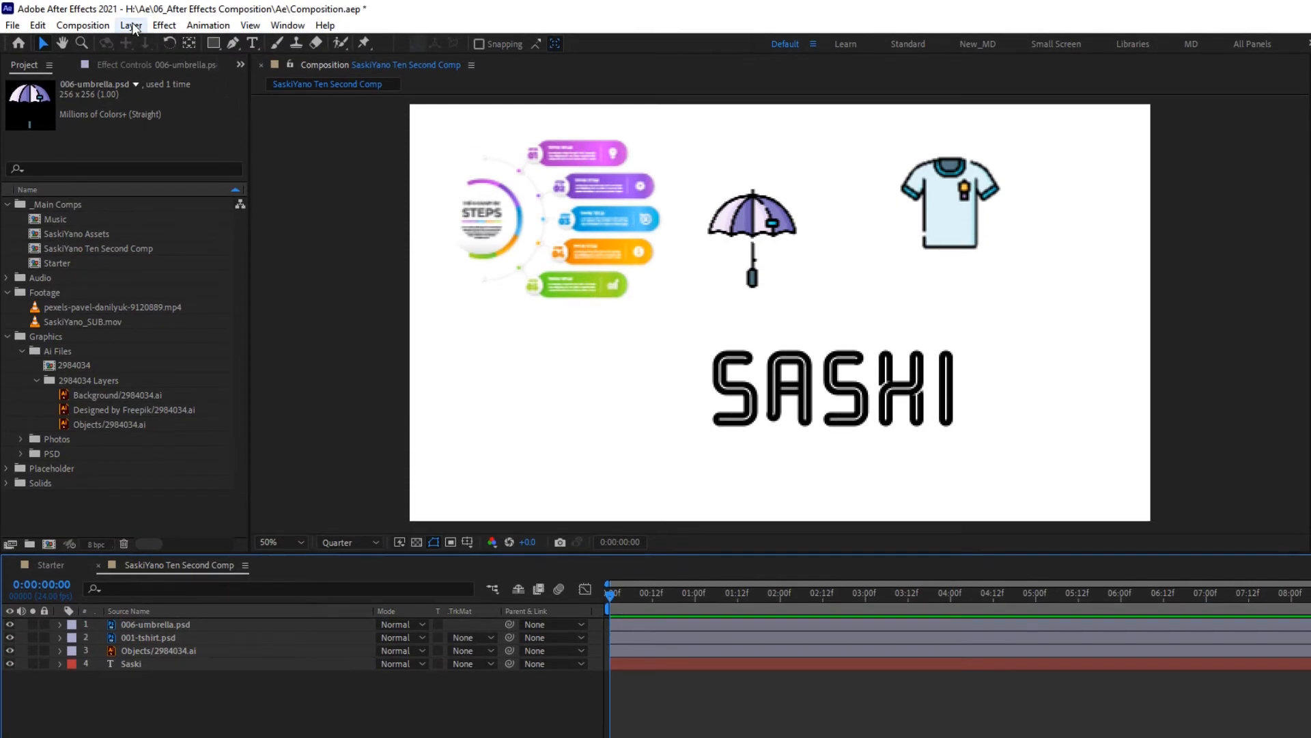
- Create a white (FFFFFF) solid layer at composition size, 1920 x 1080 px
click(131, 25)
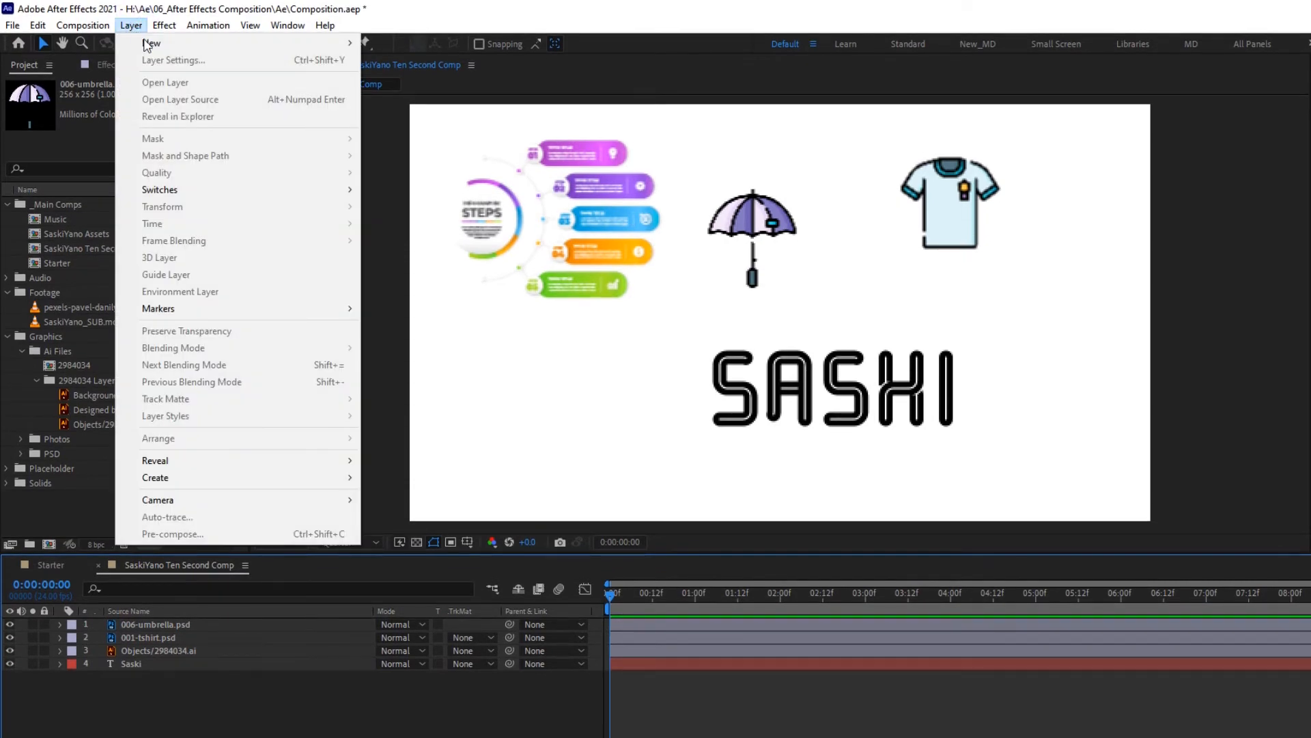
mouse_move(341, 43)
click(419, 61)
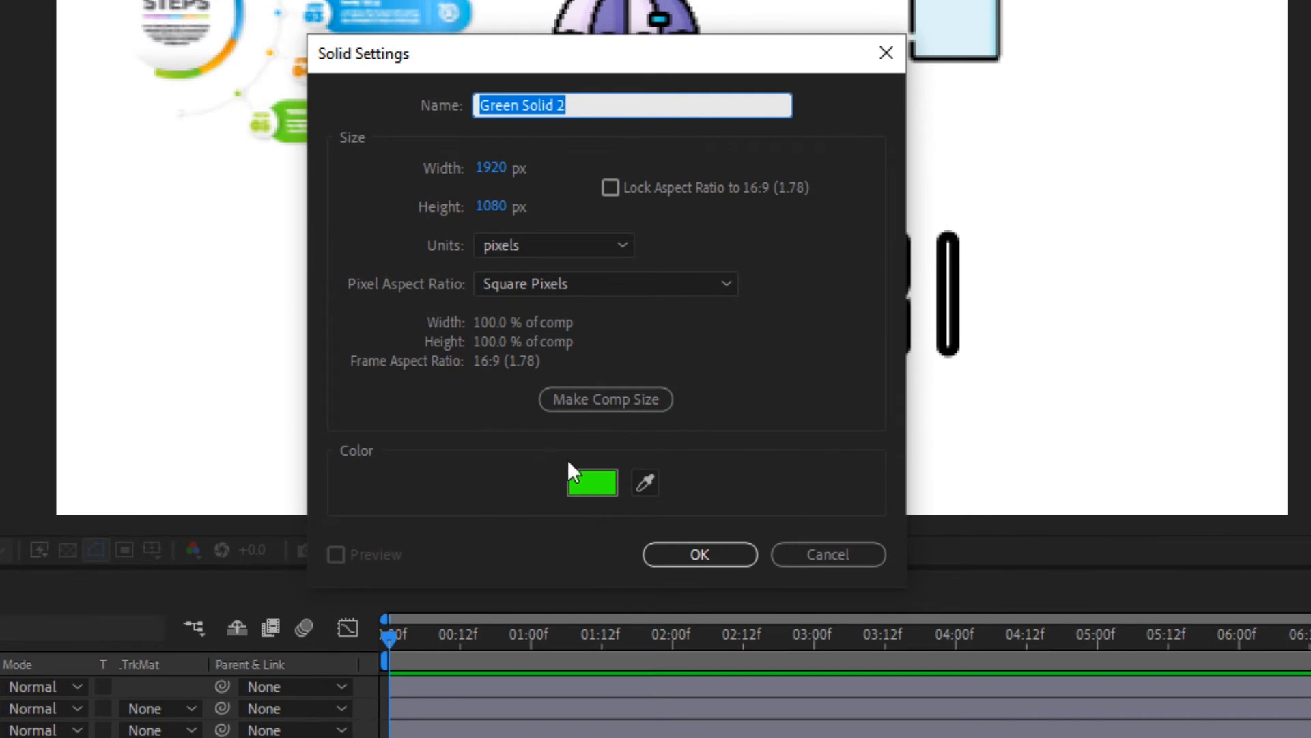
click(588, 477)
drag(206, 229, 171, 203)
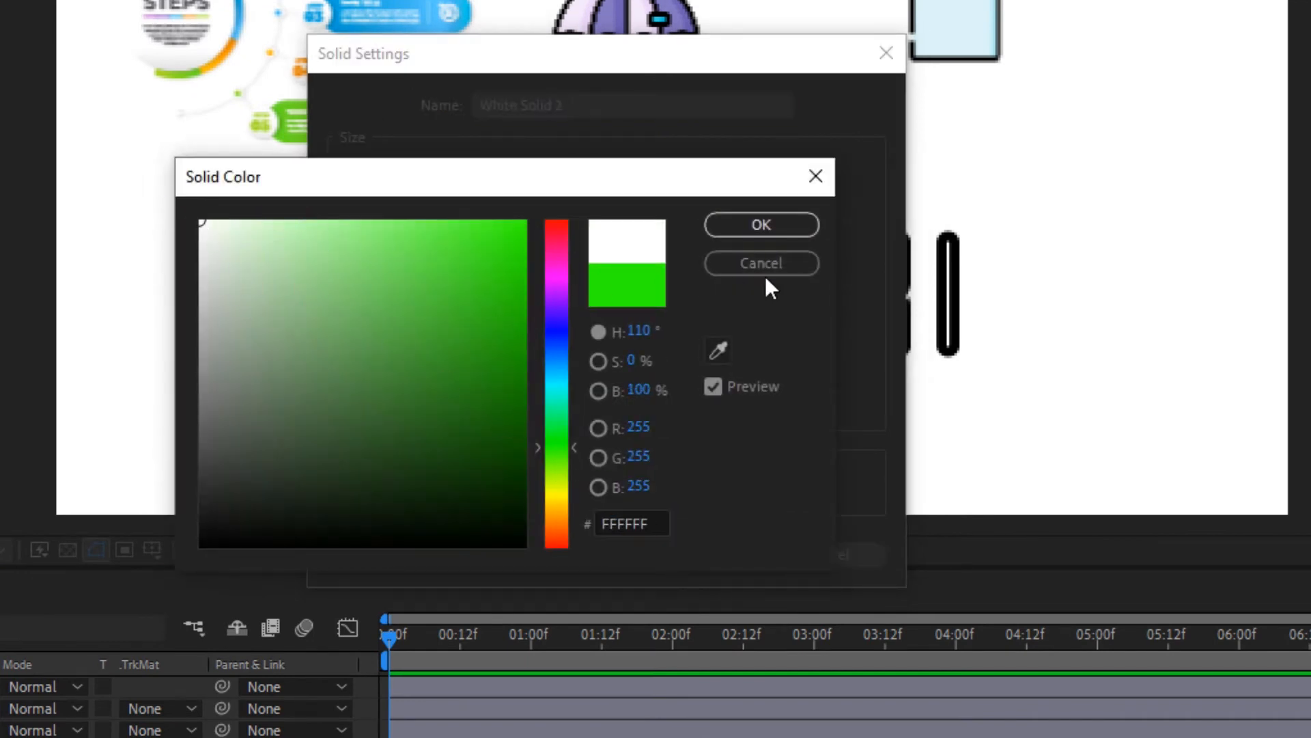
click(776, 220)
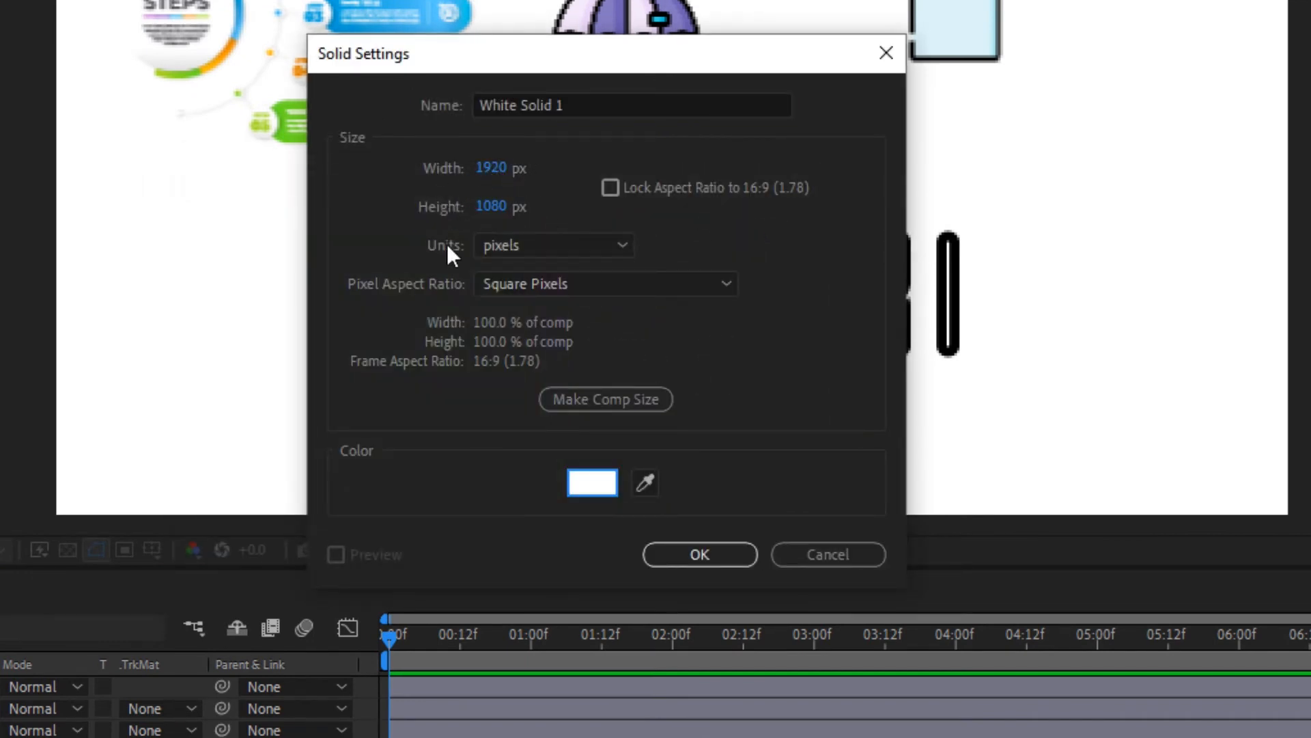
click(639, 400)
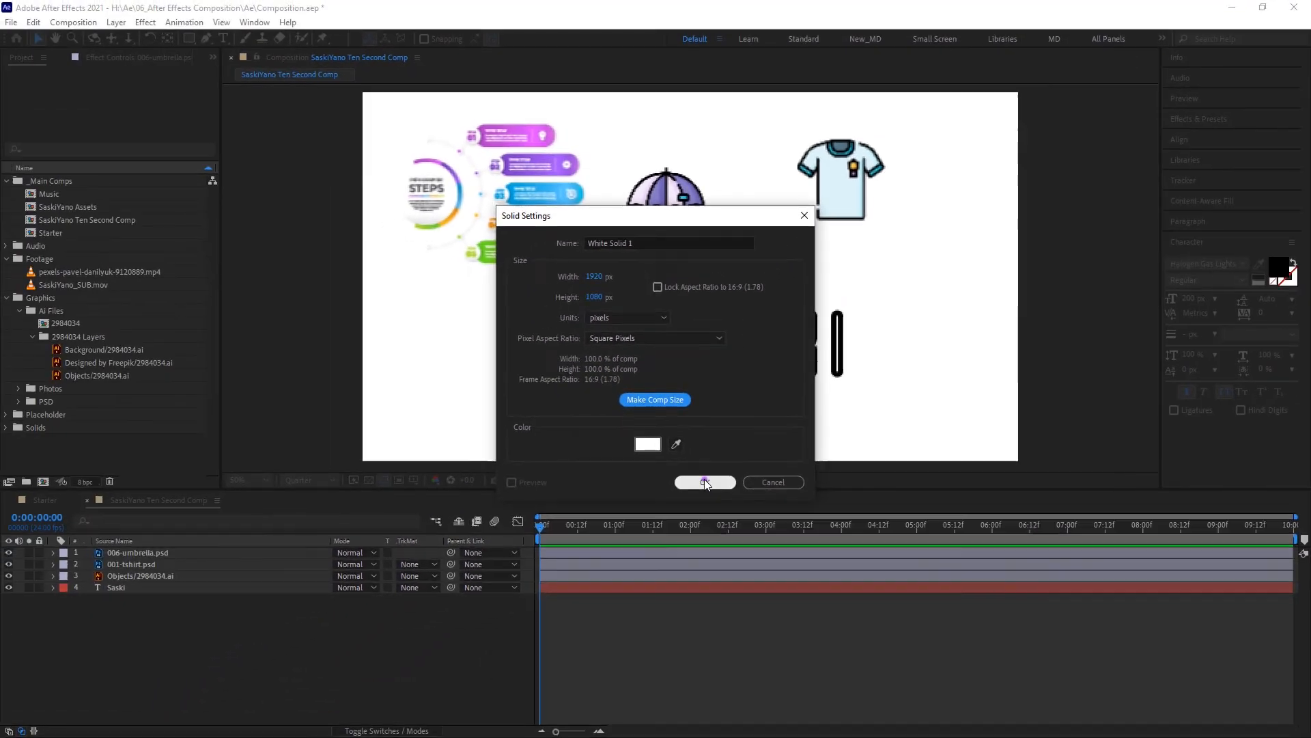
click(700, 554)
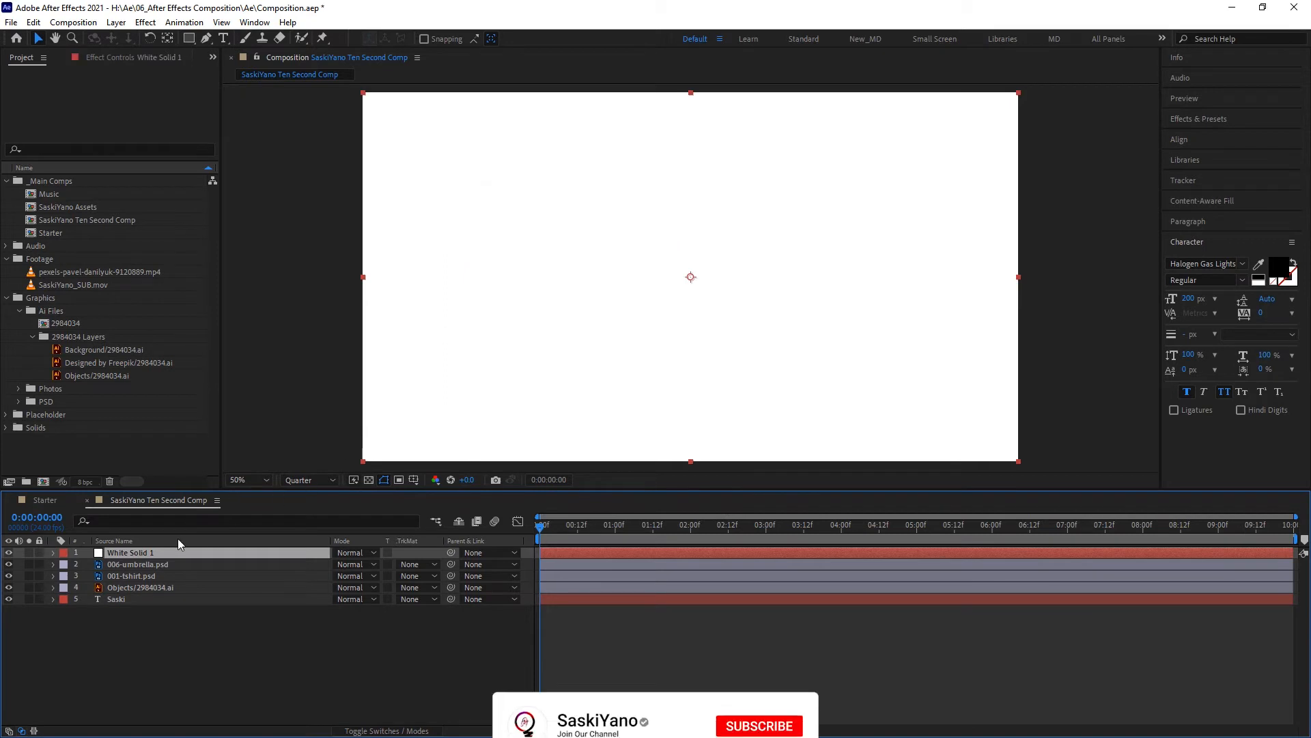
- Move the white solid below all other layers and toggle the transparency grid to check the background
drag(174, 552, 162, 631)
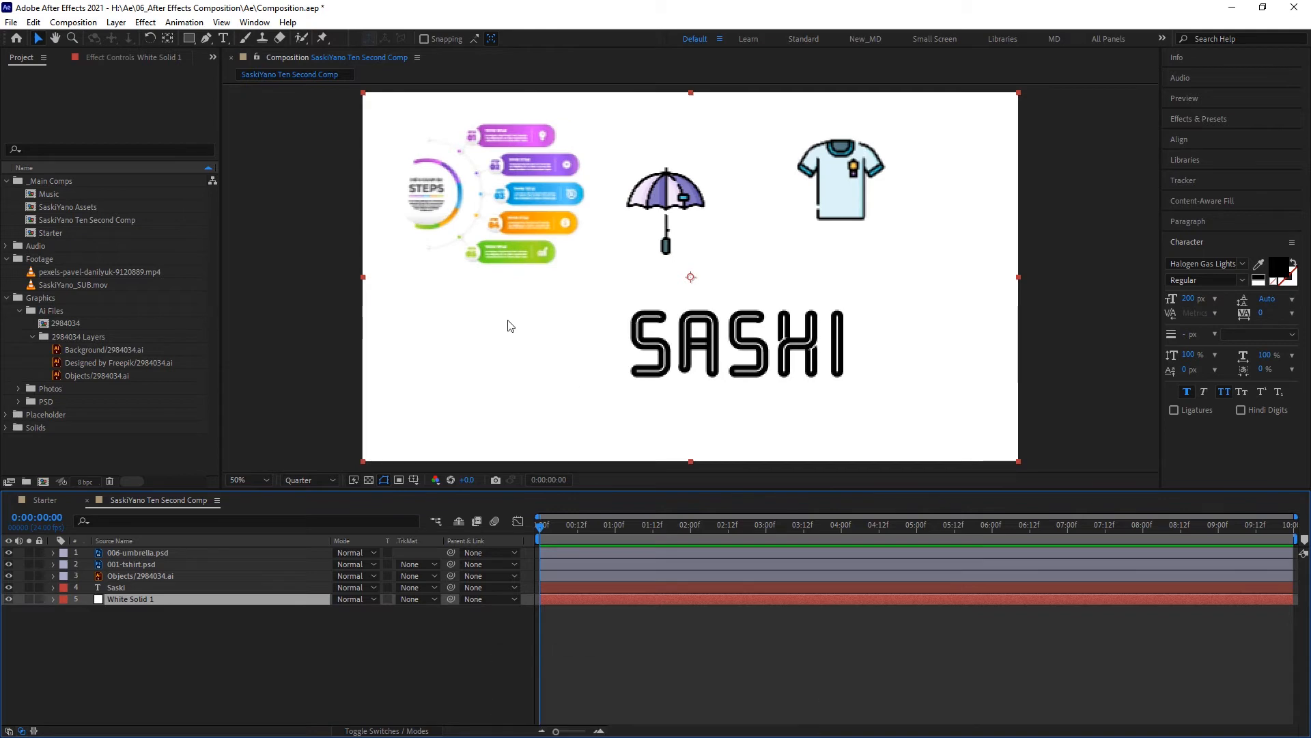
click(368, 480)
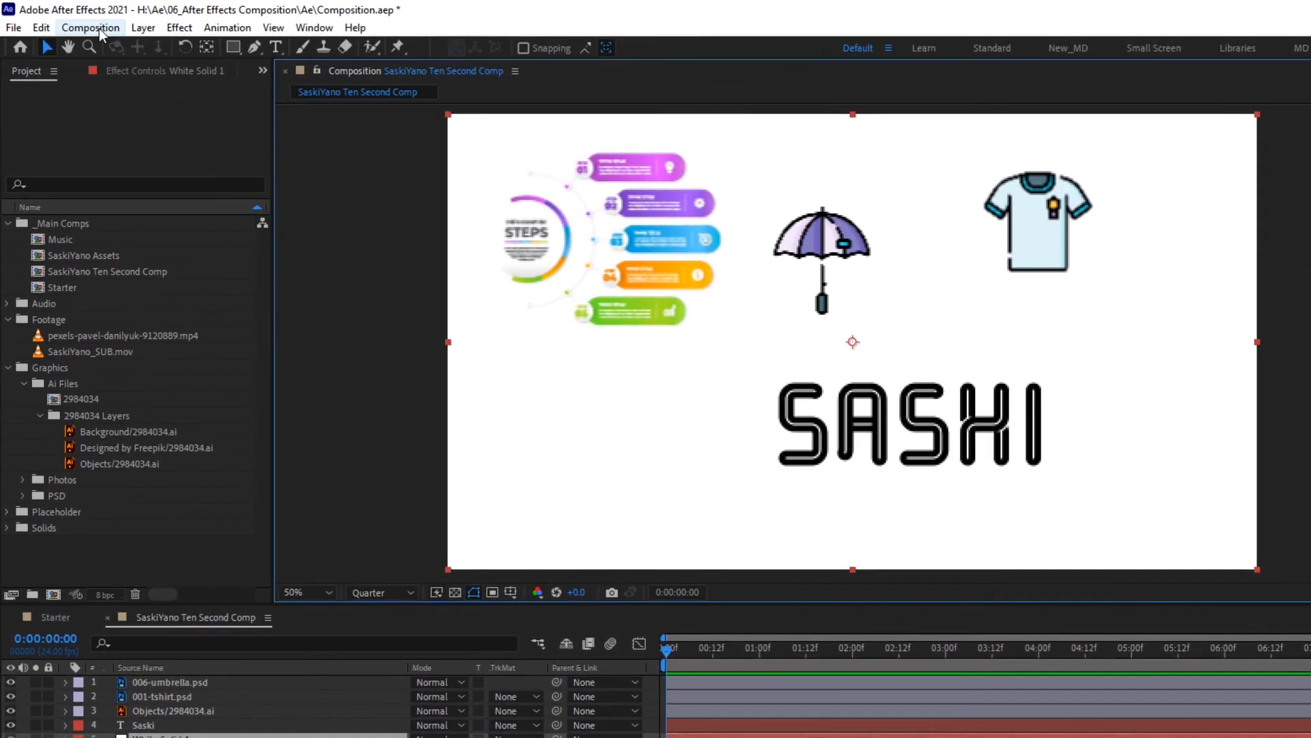
- Open the composition's settings and set its frame rate to 23.976 frames per second
click(81, 22)
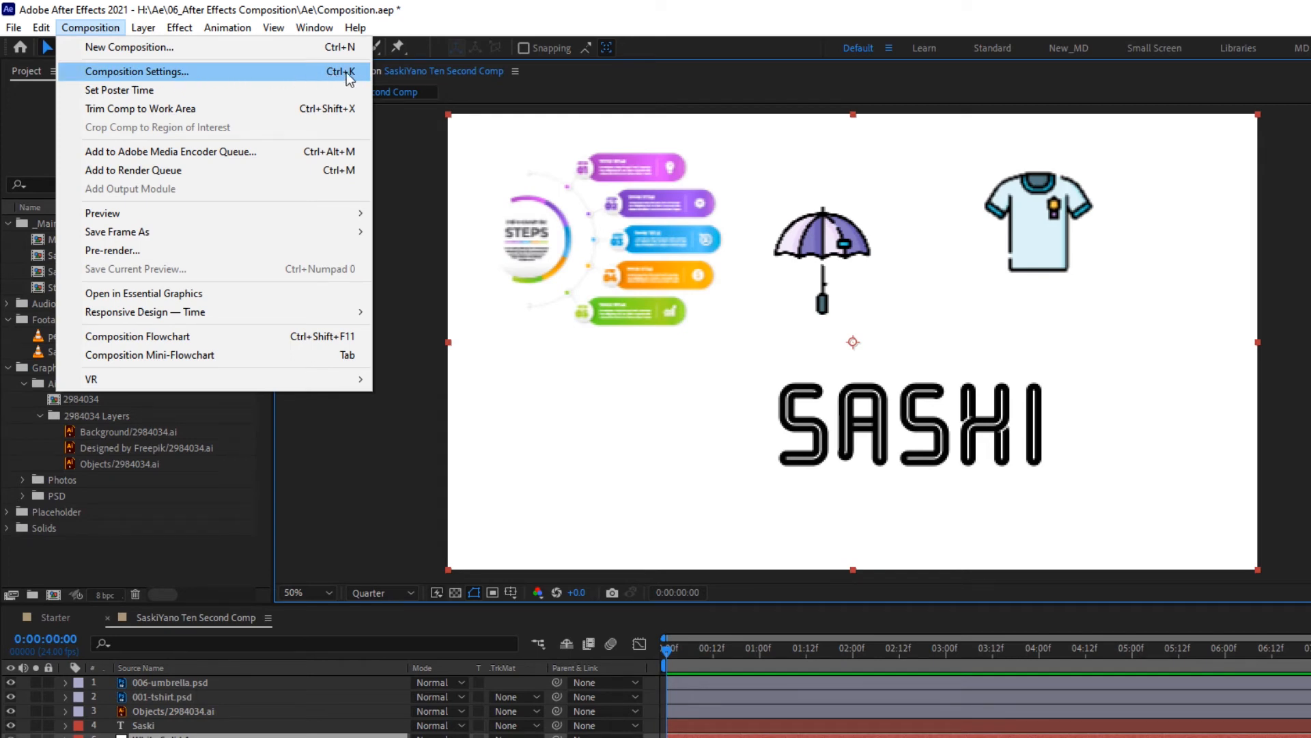
key(Escape)
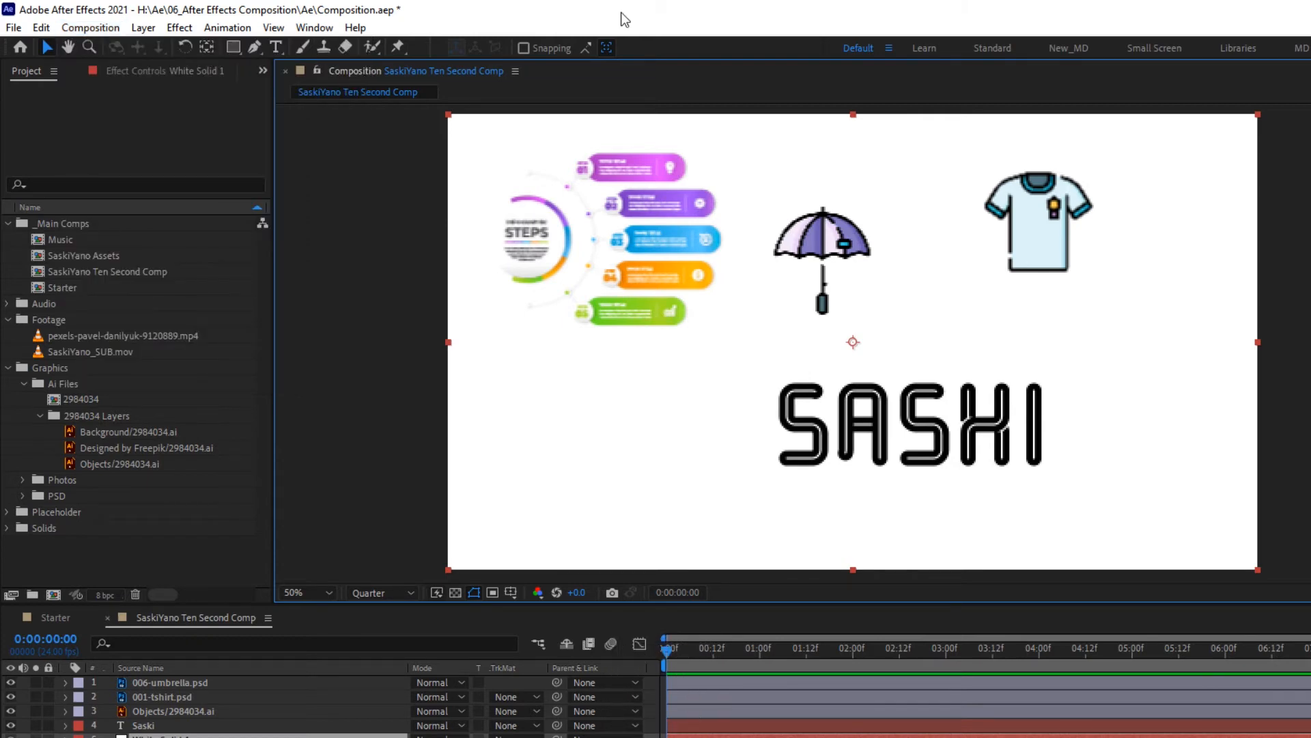
key(ctrl+k)
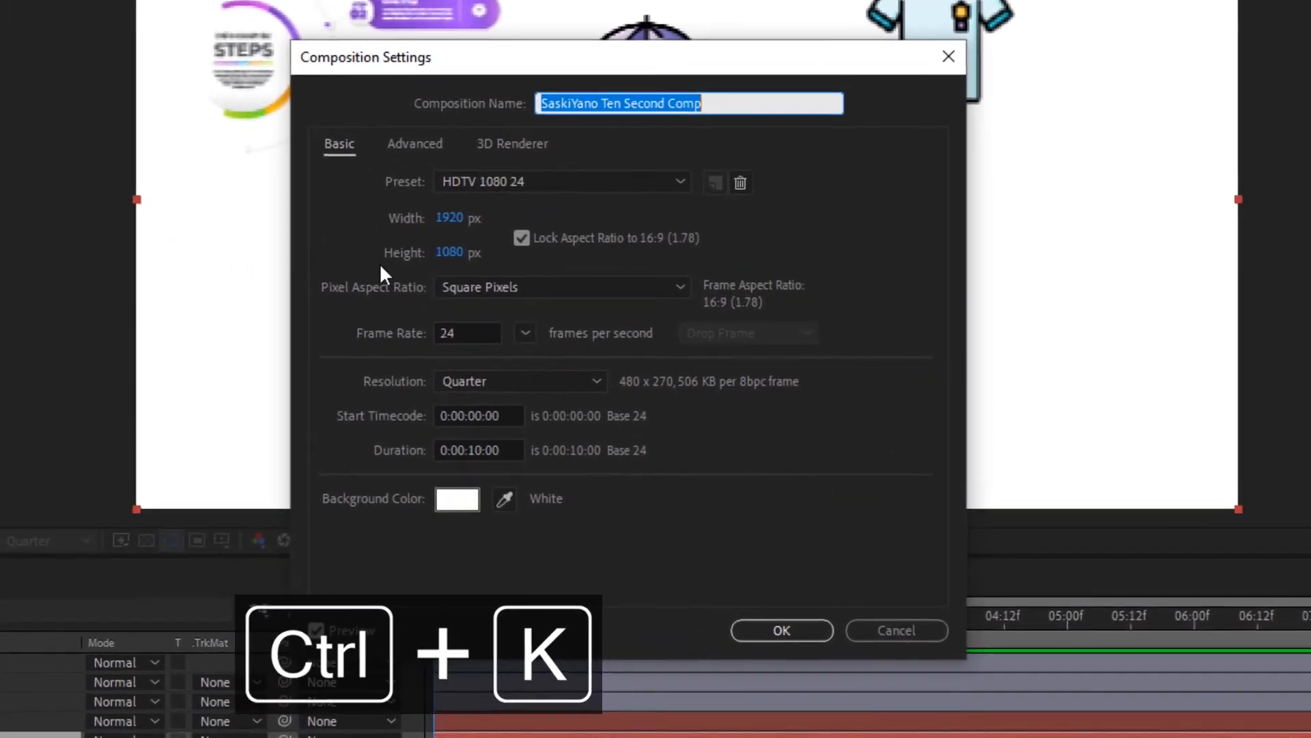
click(525, 333)
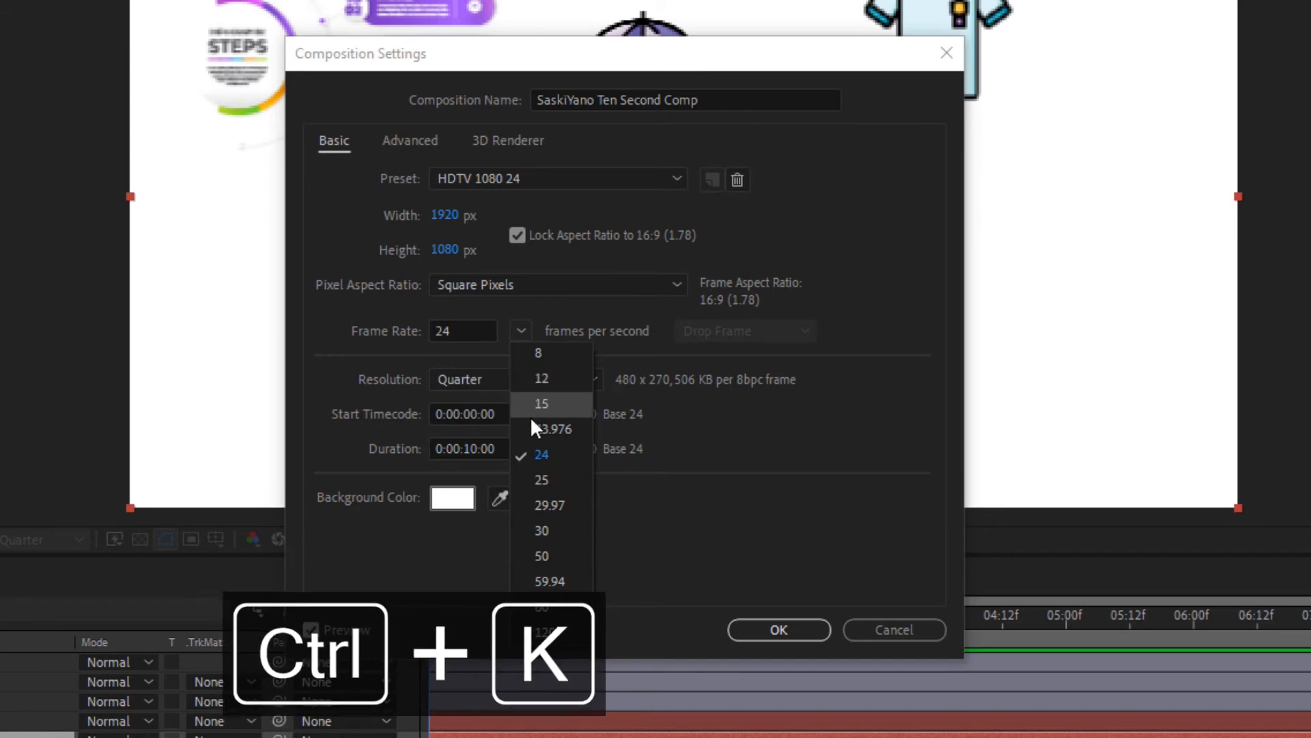
click(613, 419)
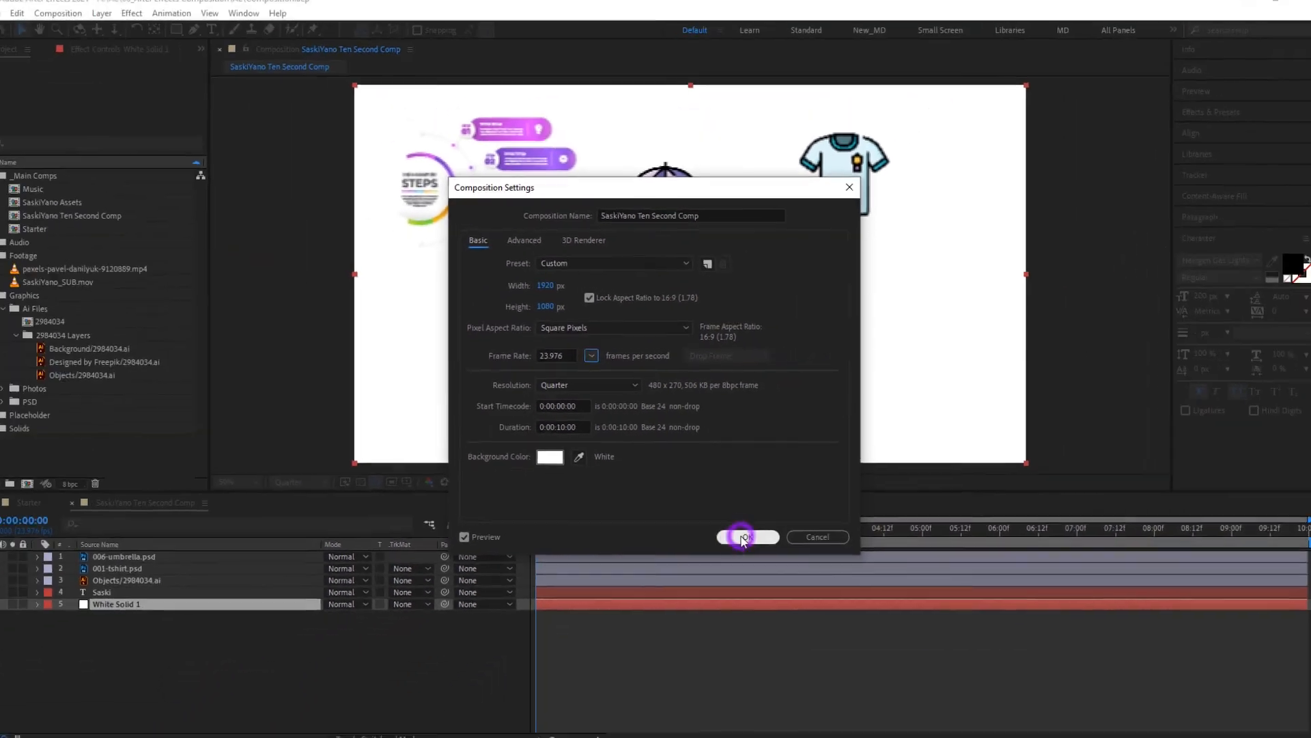
- Apply the composition settings and select SaskiYano Ten Second Comp in the project to show its details
click(778, 629)
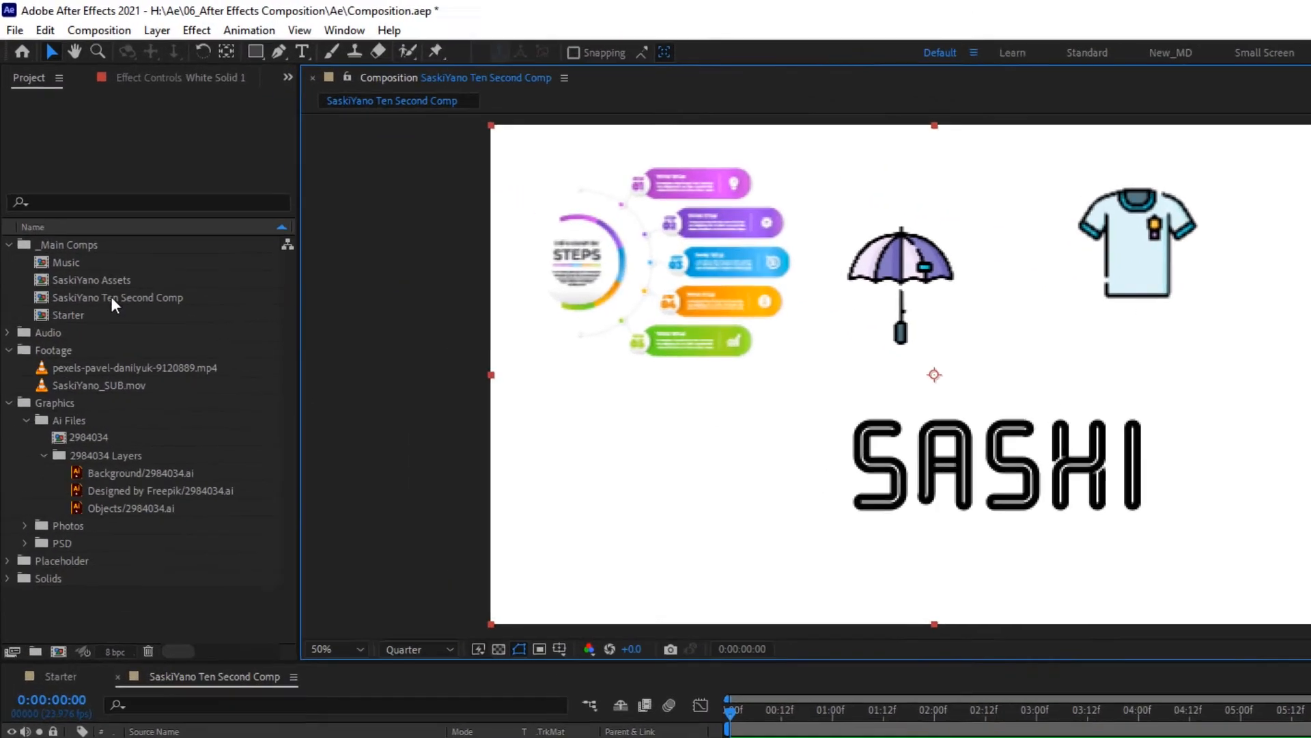
click(85, 219)
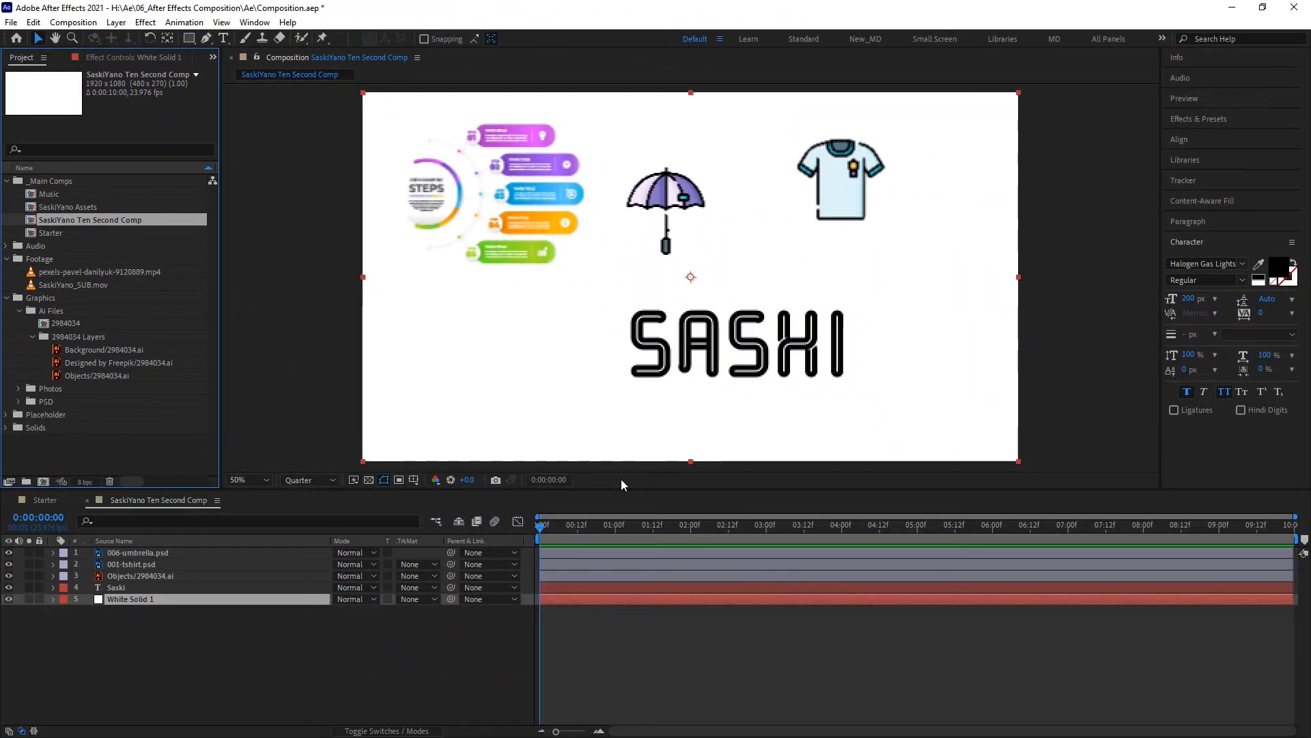
- Set the composition viewer's magnification to Fit up to 100%
key(space)
mouse_move(437, 294)
mouse_down()
mouse_move(510, 302)
mouse_move(459, 316)
mouse_move(424, 296)
mouse_move(431, 282)
mouse_up()
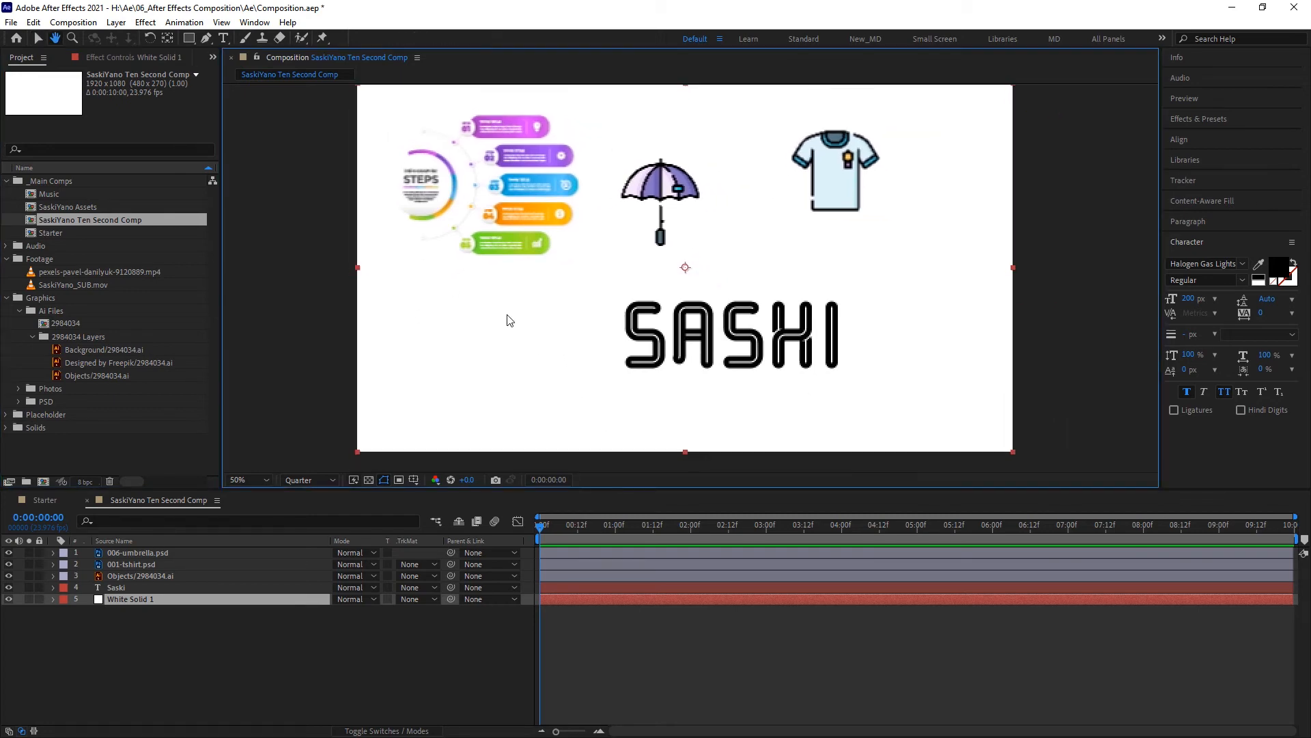
key(comma)
key(period)
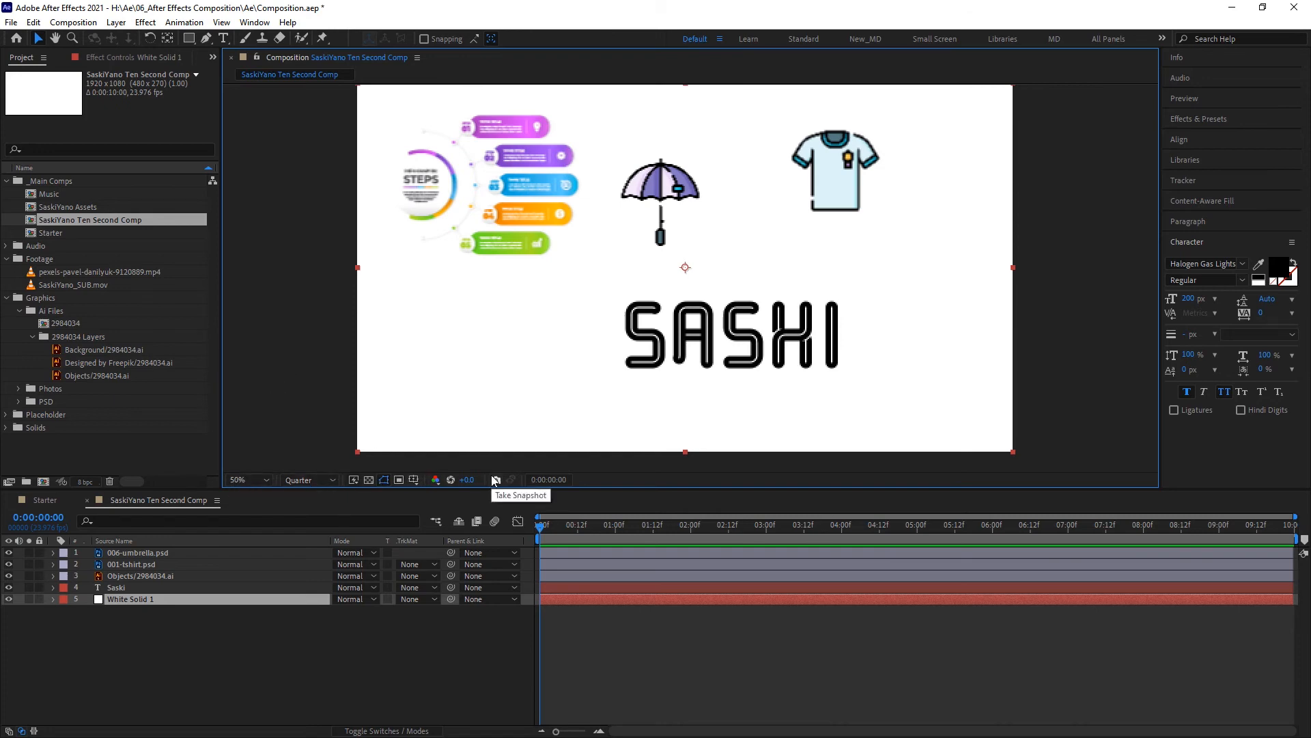
click(265, 481)
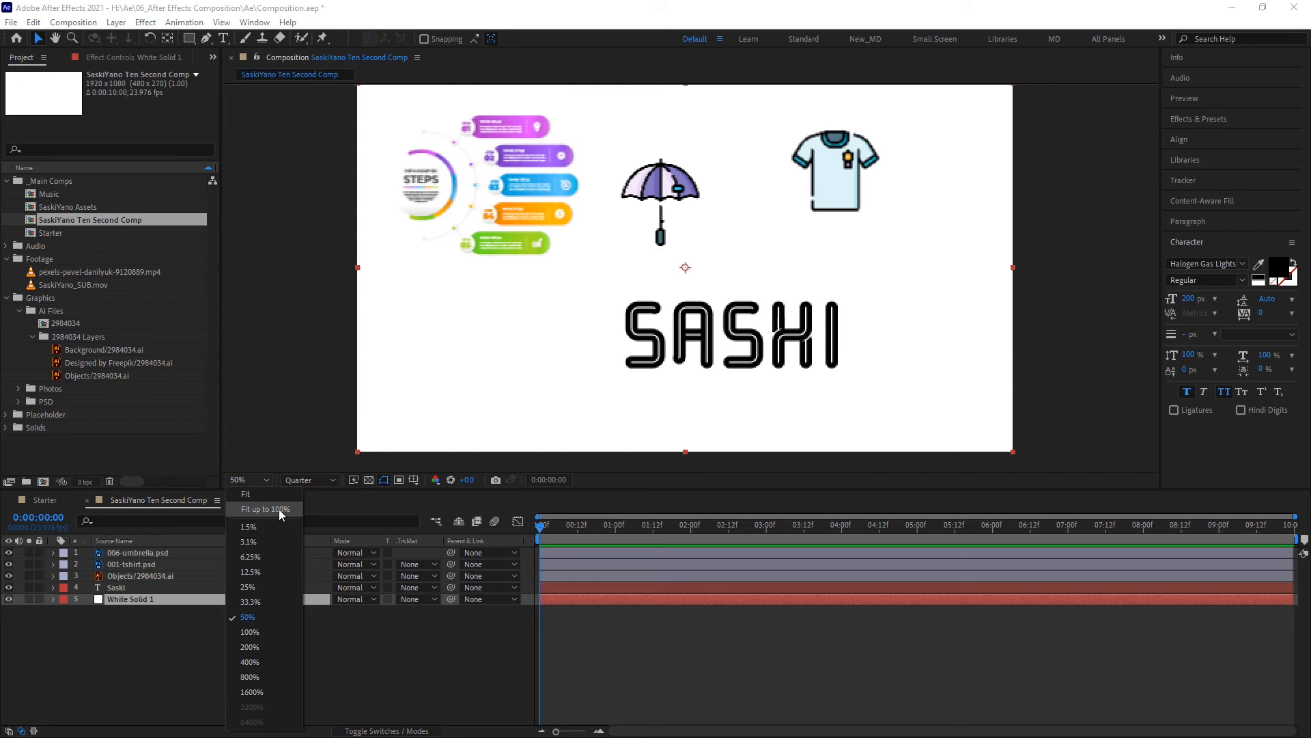
click(279, 509)
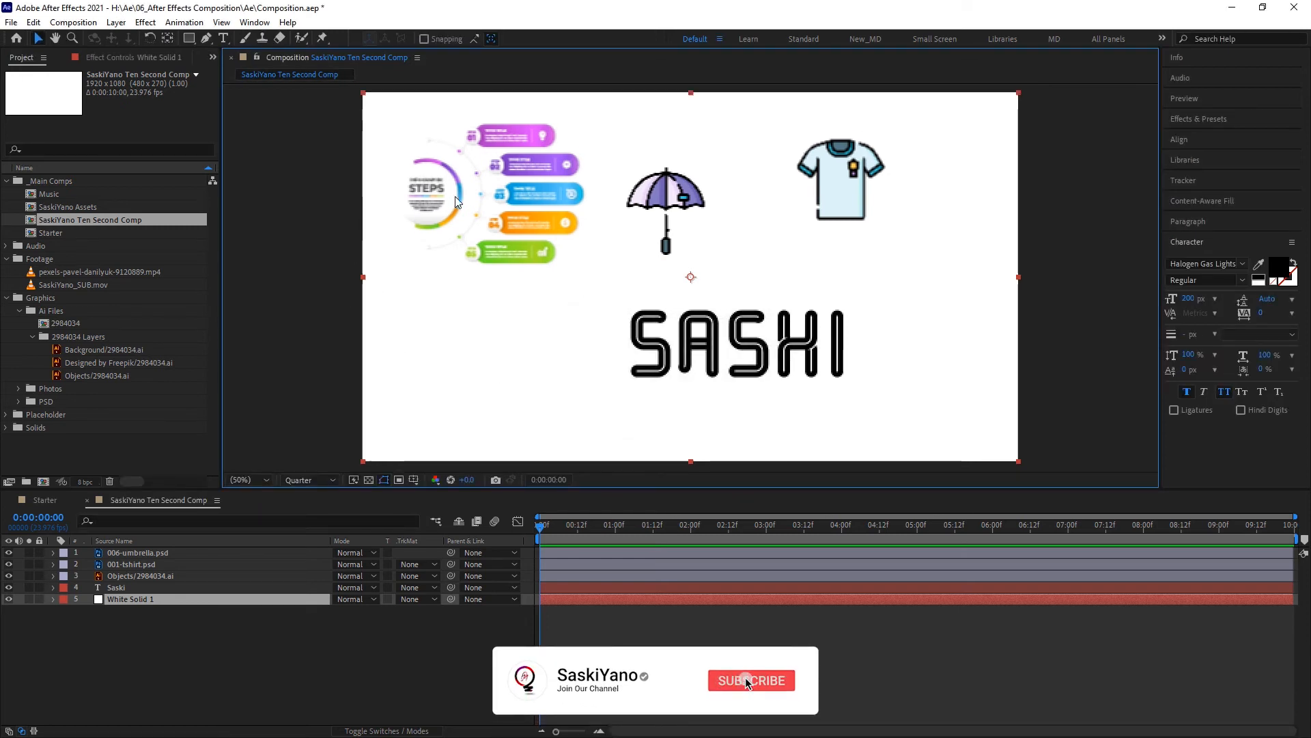
click(260, 480)
click(260, 481)
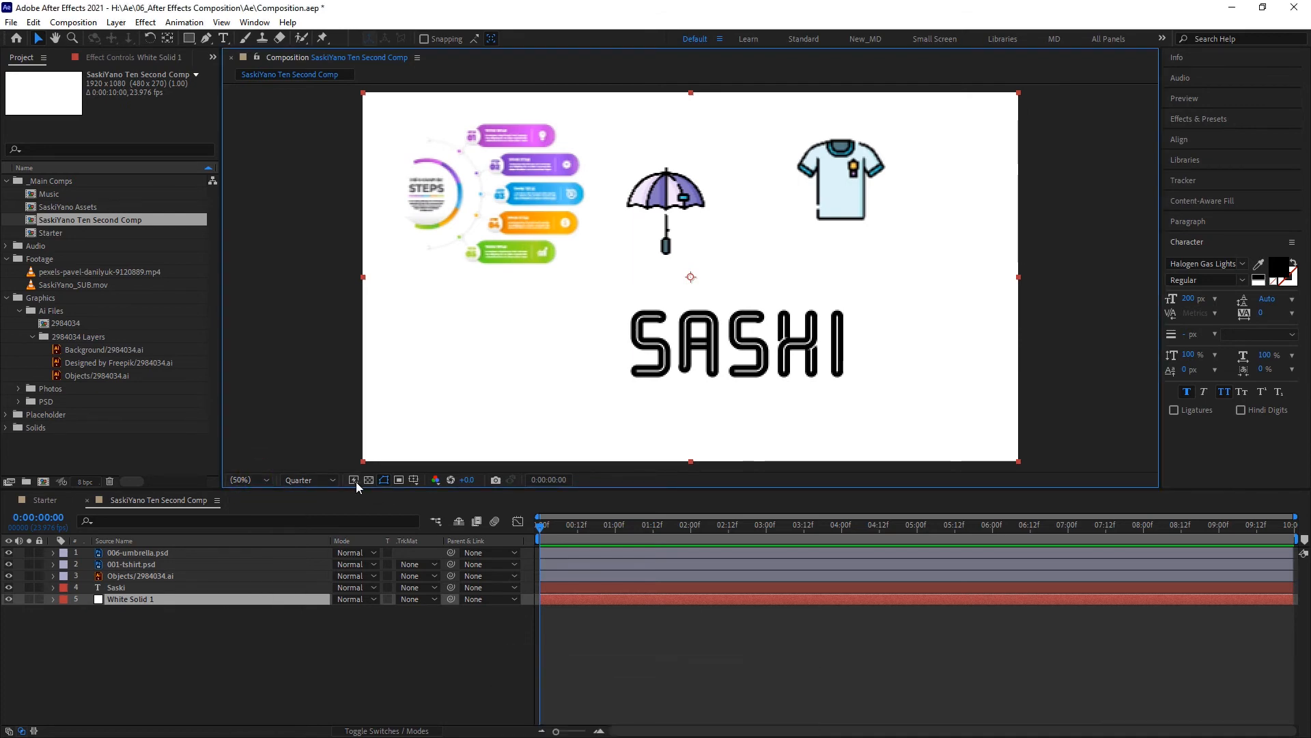
- Show the Title/Action Safe margins over the composition and switch the overlay to the Proportional Grid
click(415, 479)
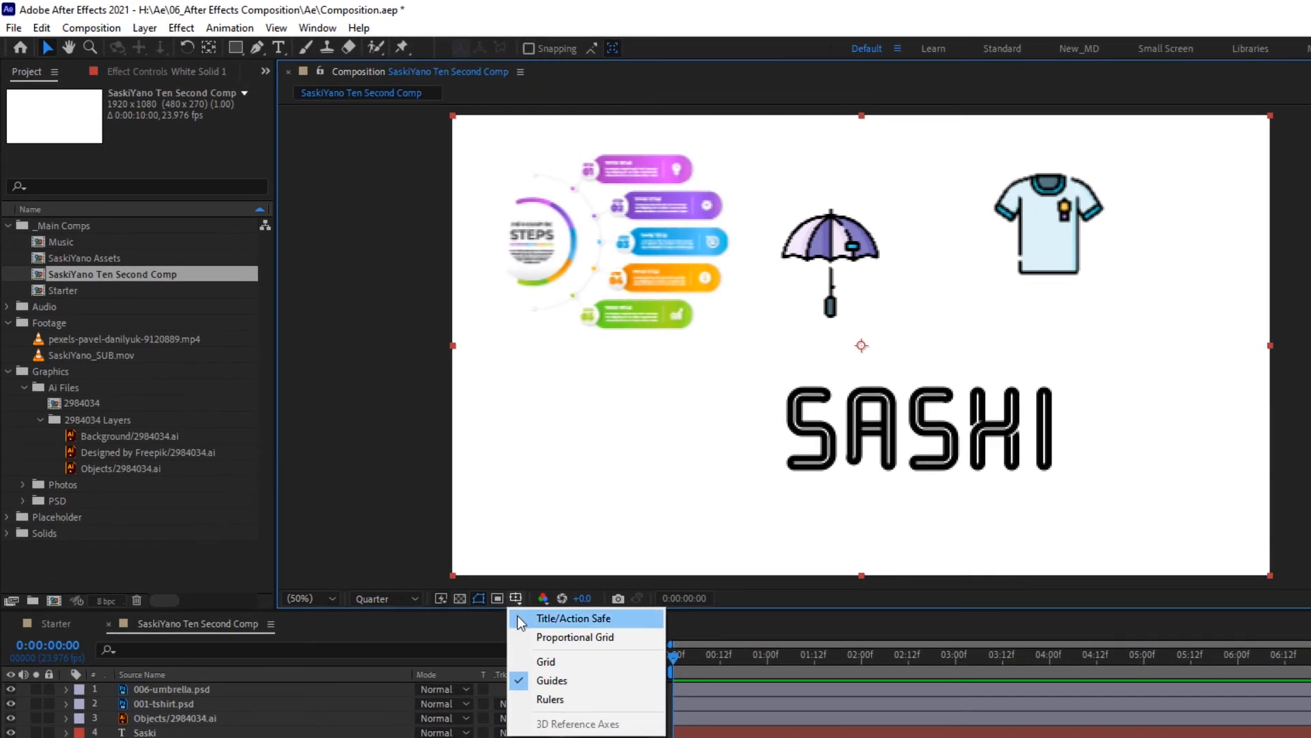
click(587, 620)
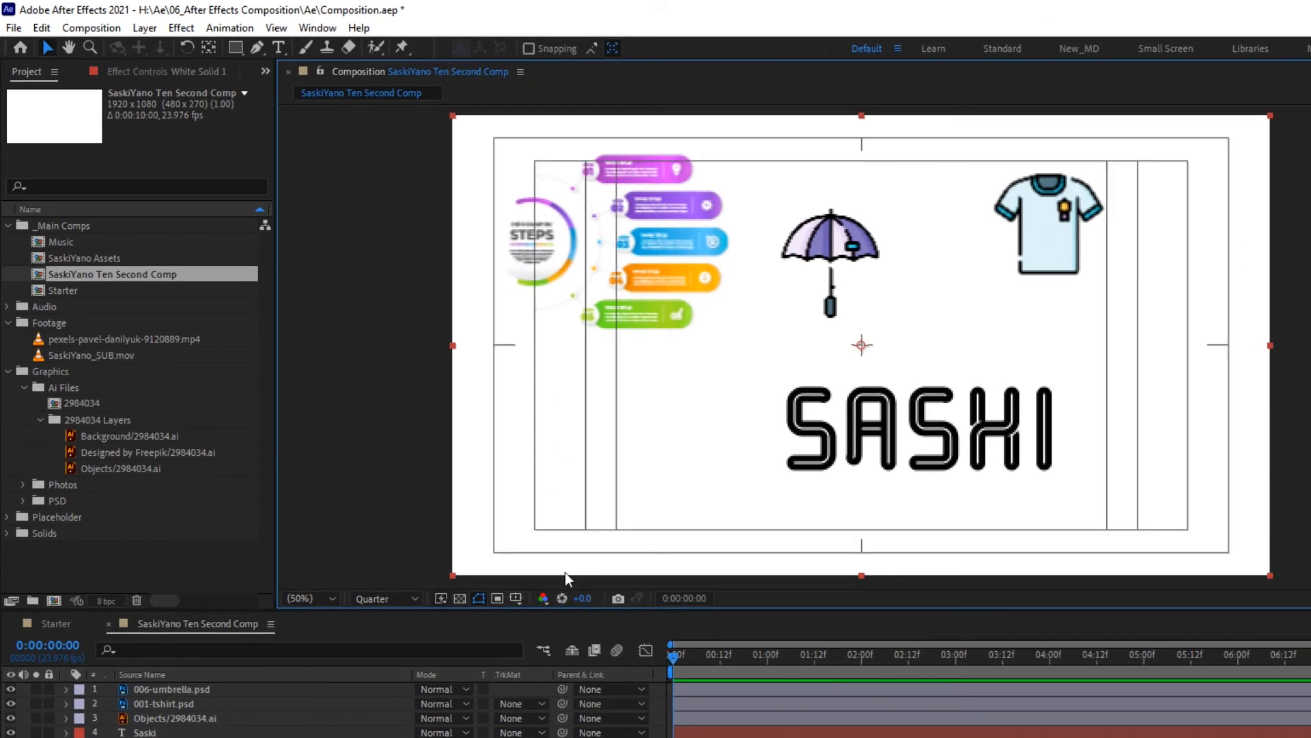
click(517, 599)
click(526, 637)
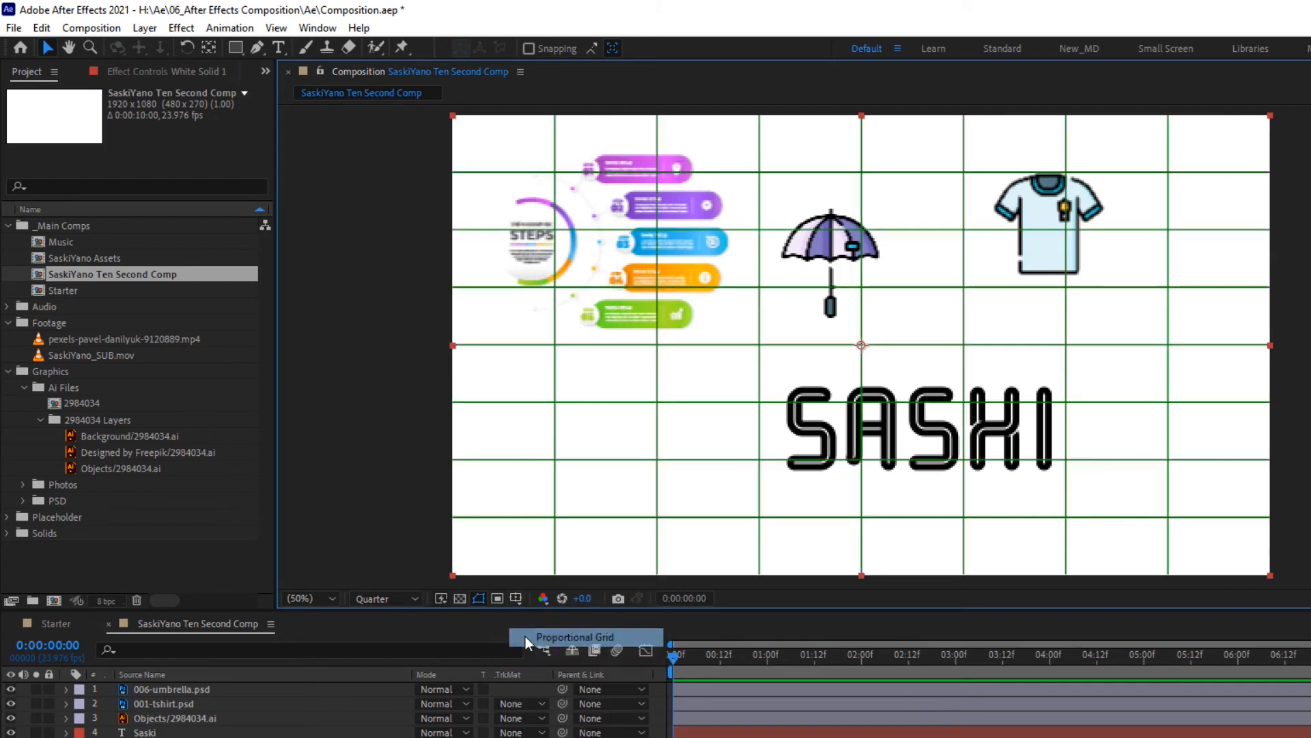
- Show the Grid overlay and the Rulers in the composition viewer
click(523, 599)
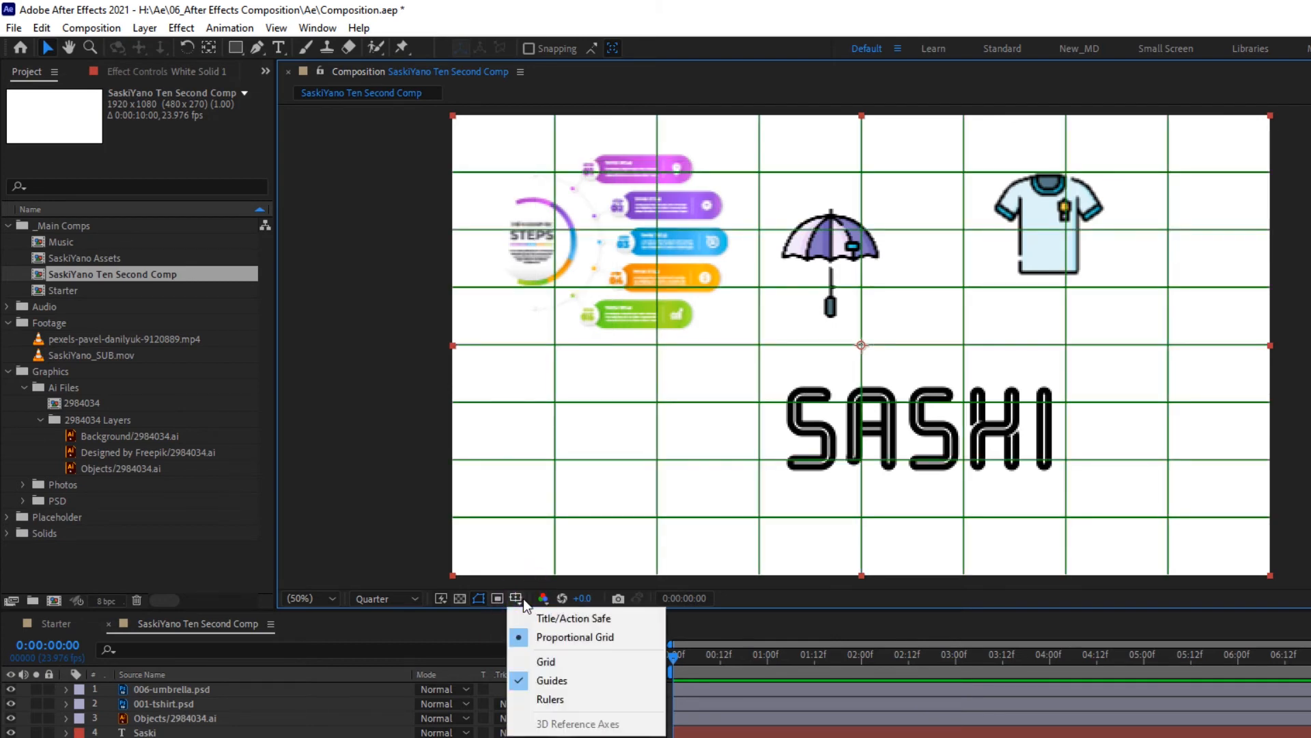
click(526, 663)
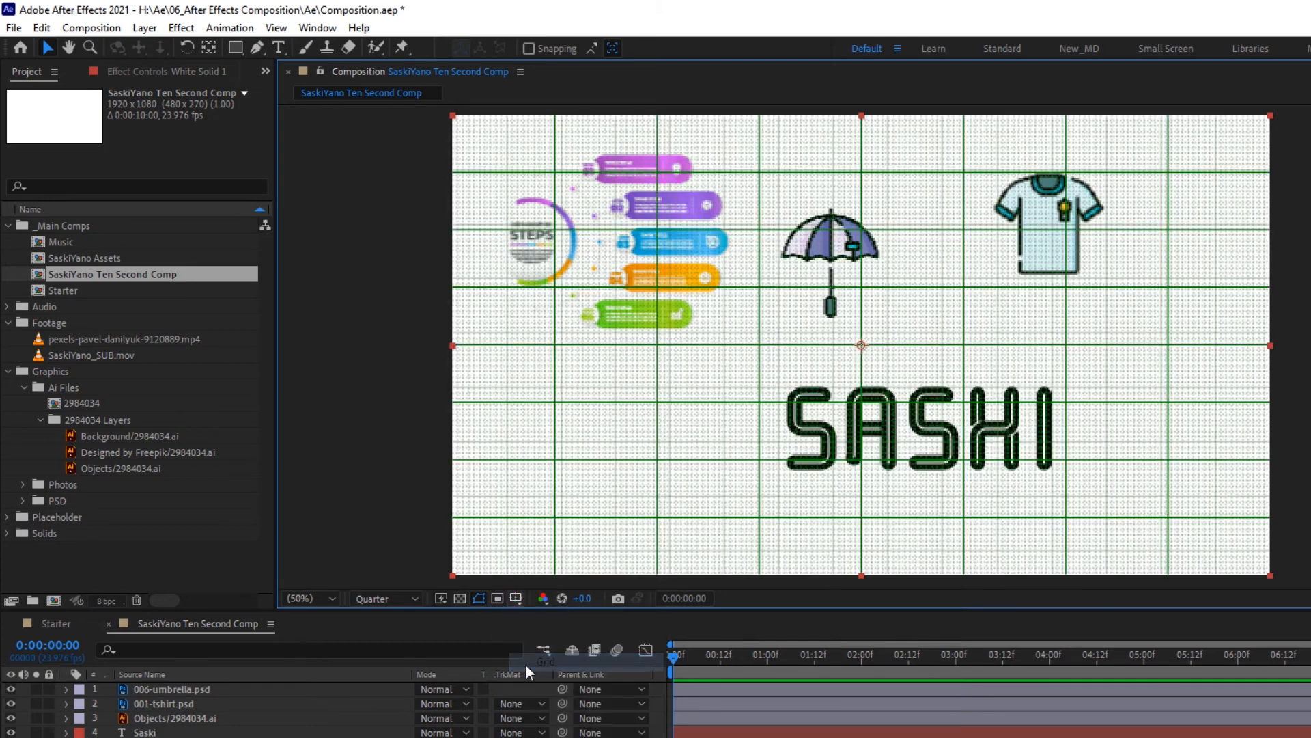
click(516, 599)
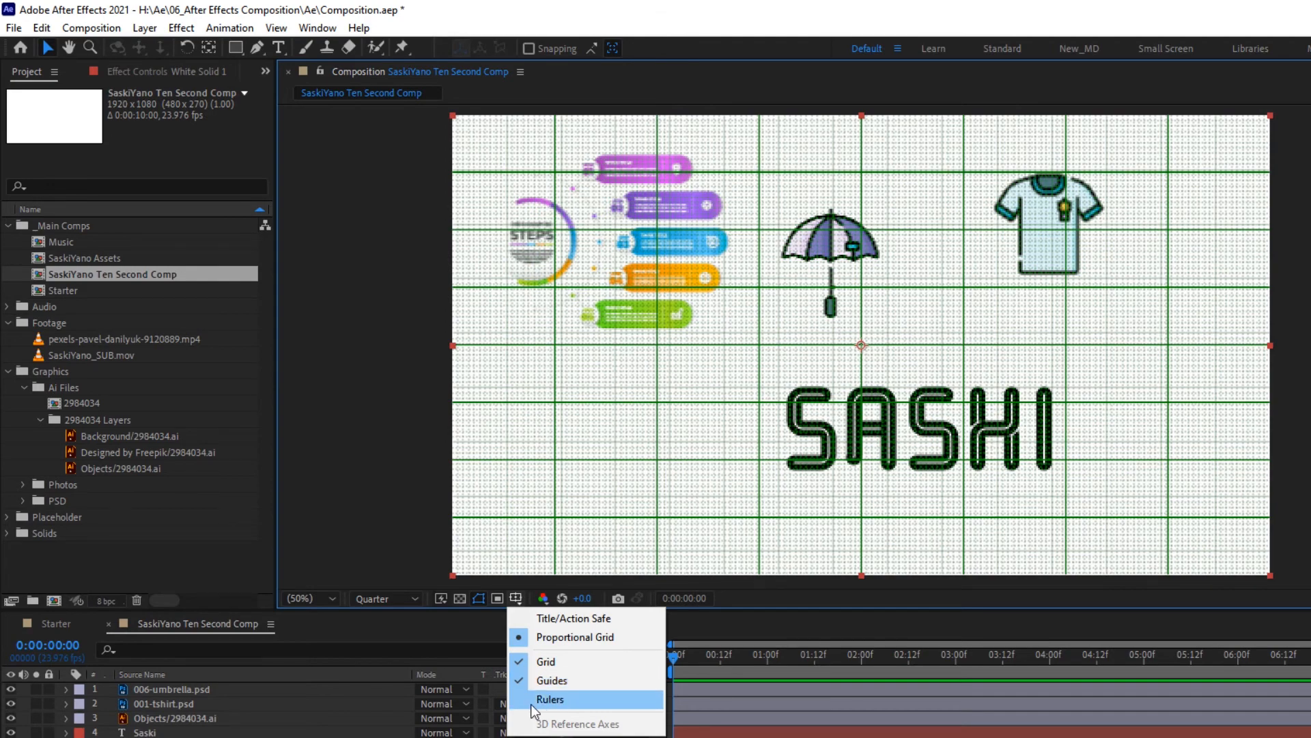
click(551, 700)
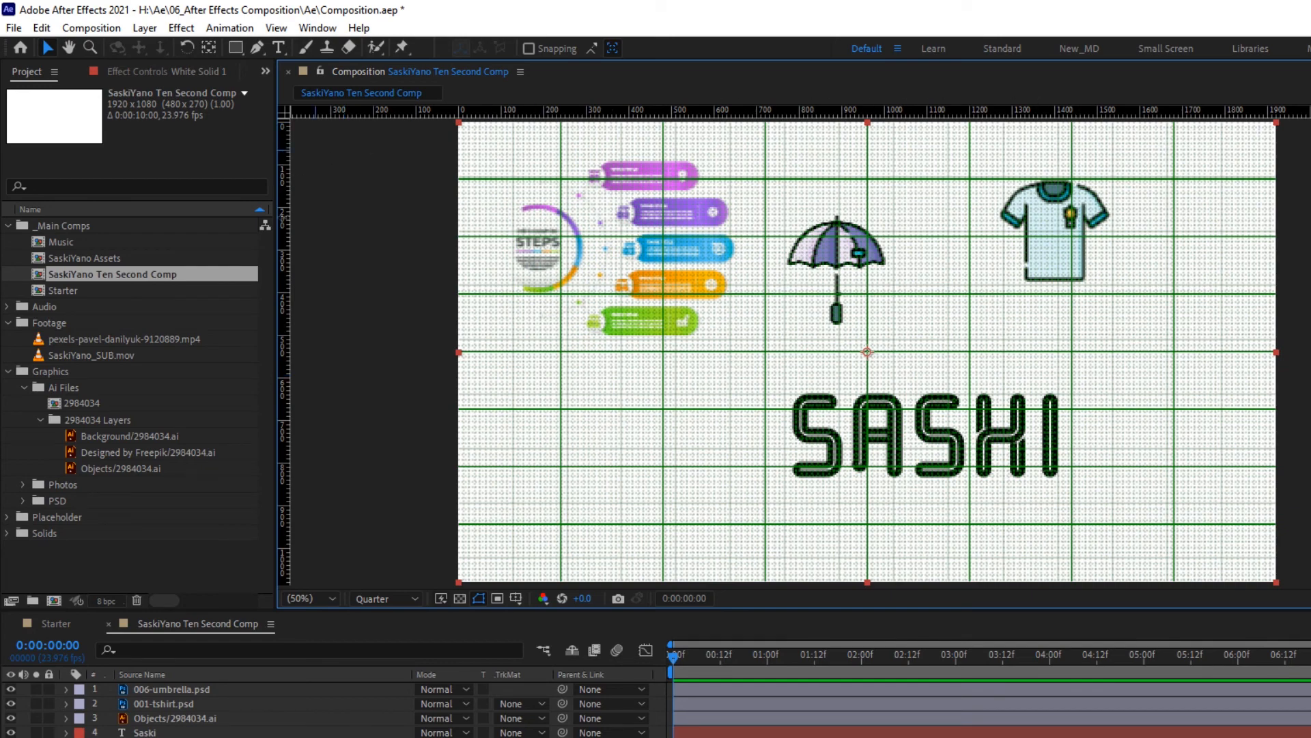
- Hide both the Grid and the Proportional Grid overlays in the composition viewer
click(522, 600)
click(522, 661)
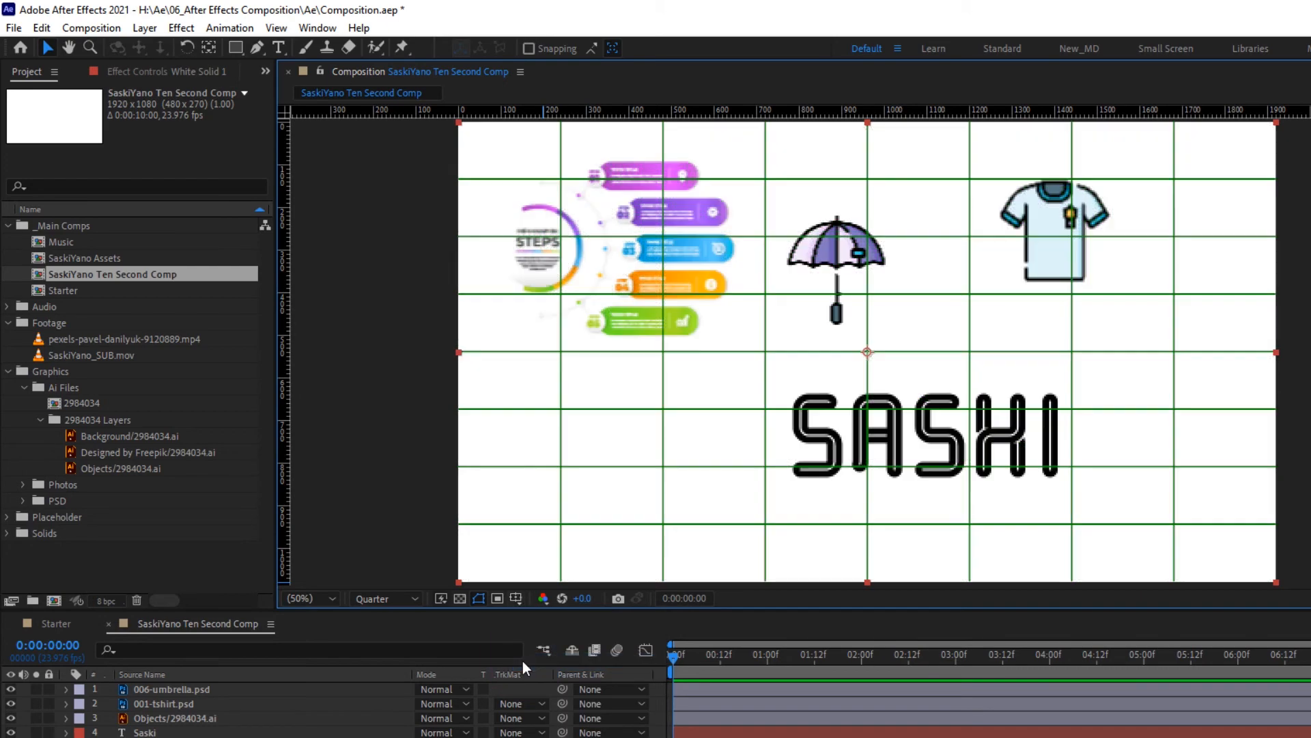
click(522, 600)
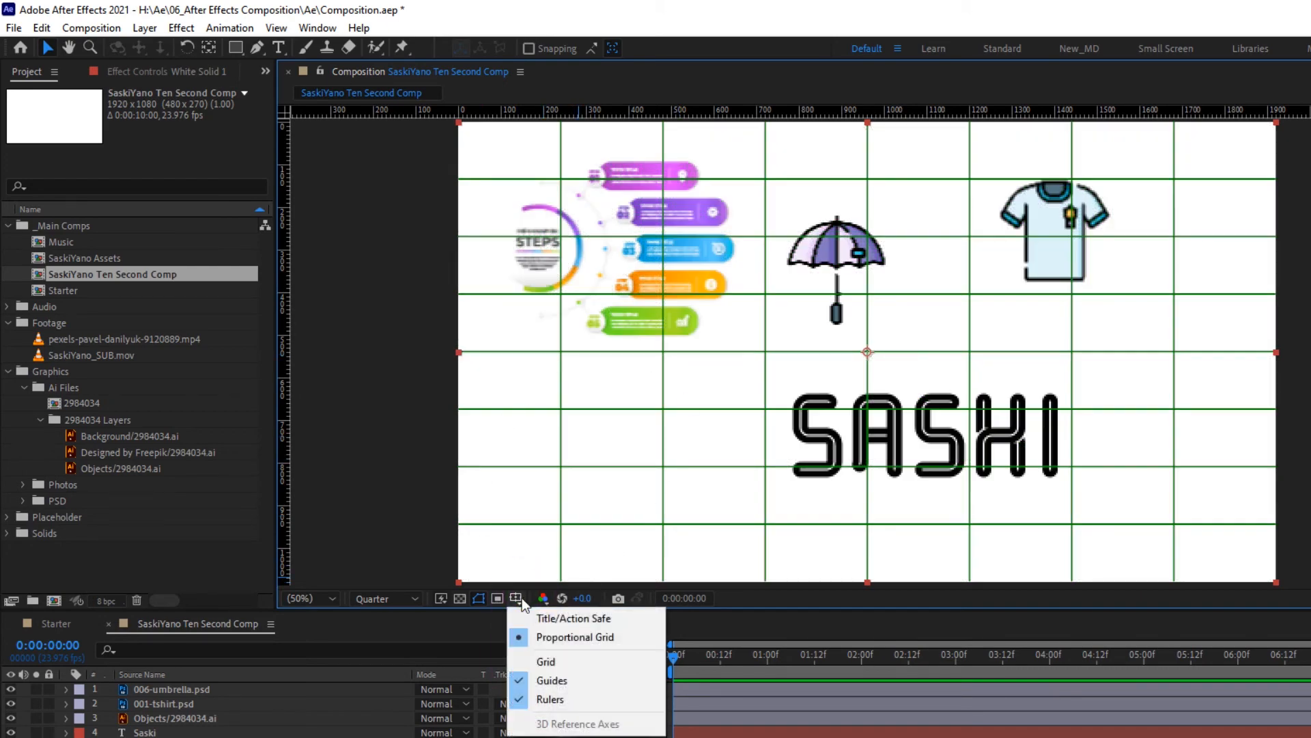
click(522, 643)
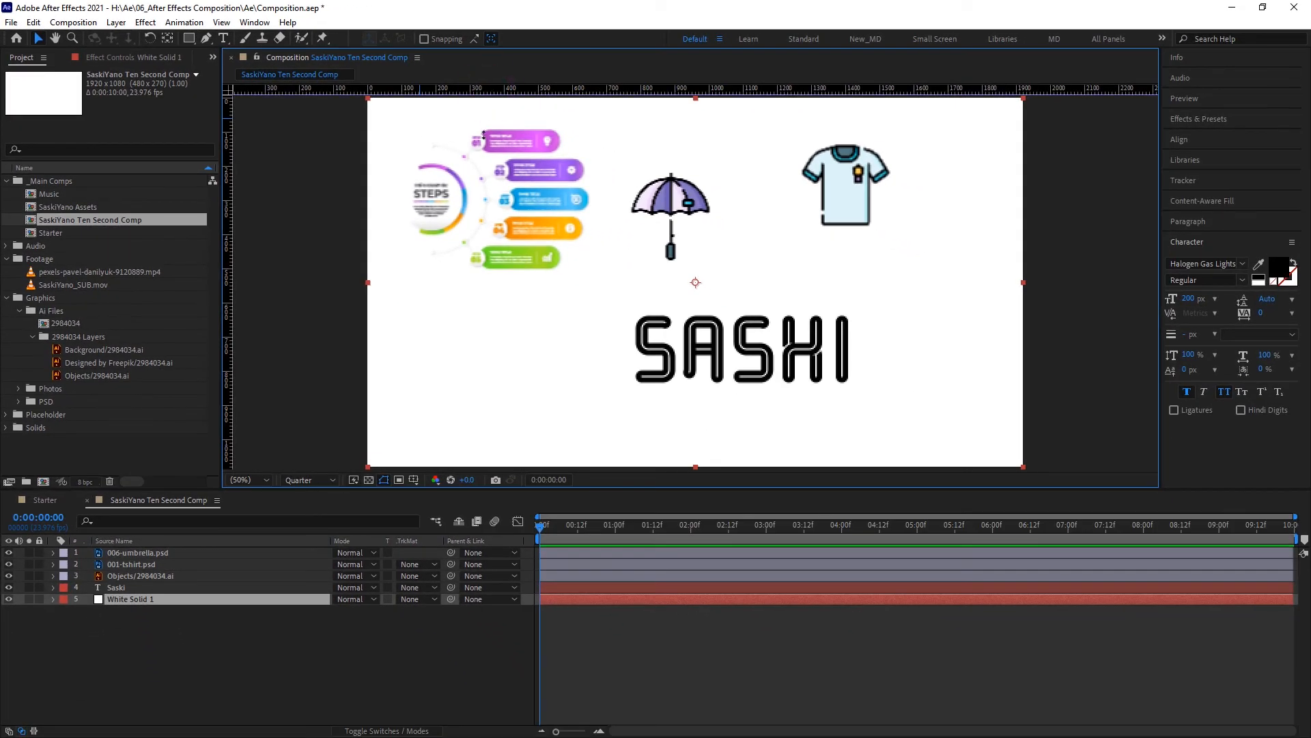
- Place a horizontal guide across the umbrella's handle, review the available guide options, and deselect the white solid layer
drag(484, 135, 492, 241)
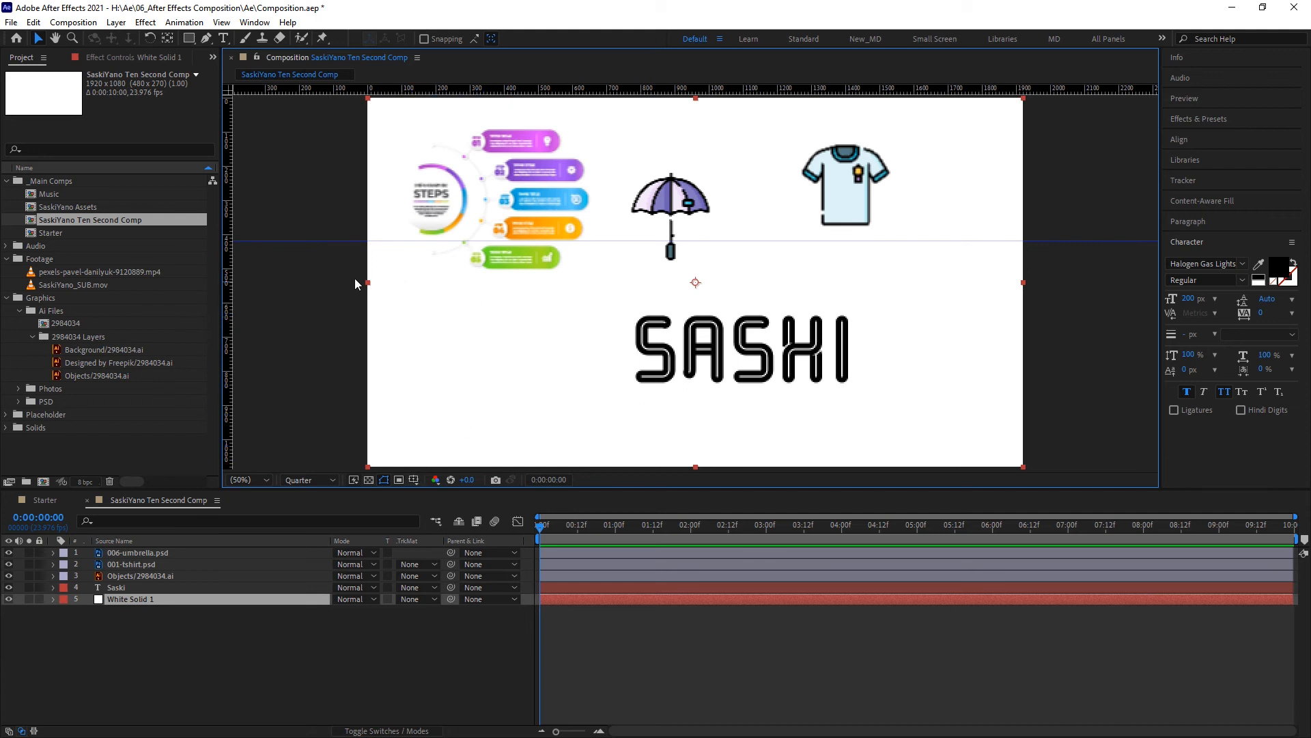
click(222, 22)
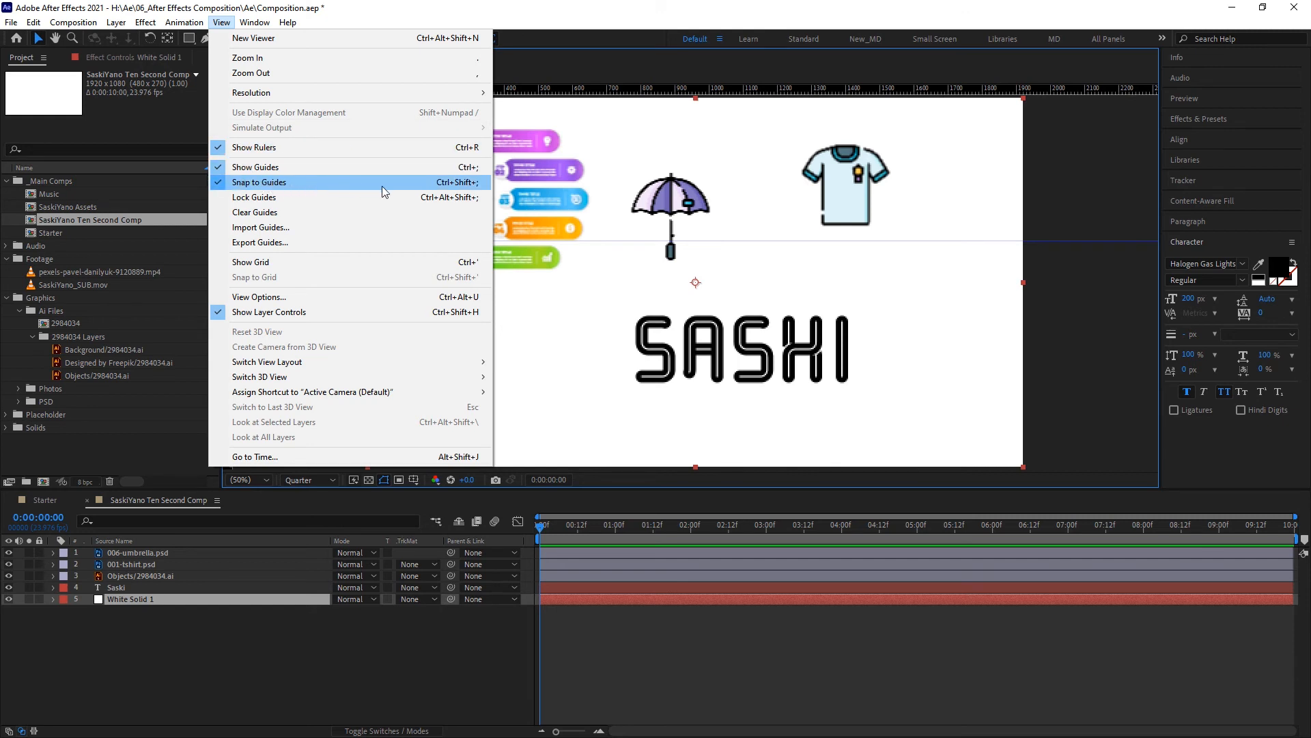
key(Escape)
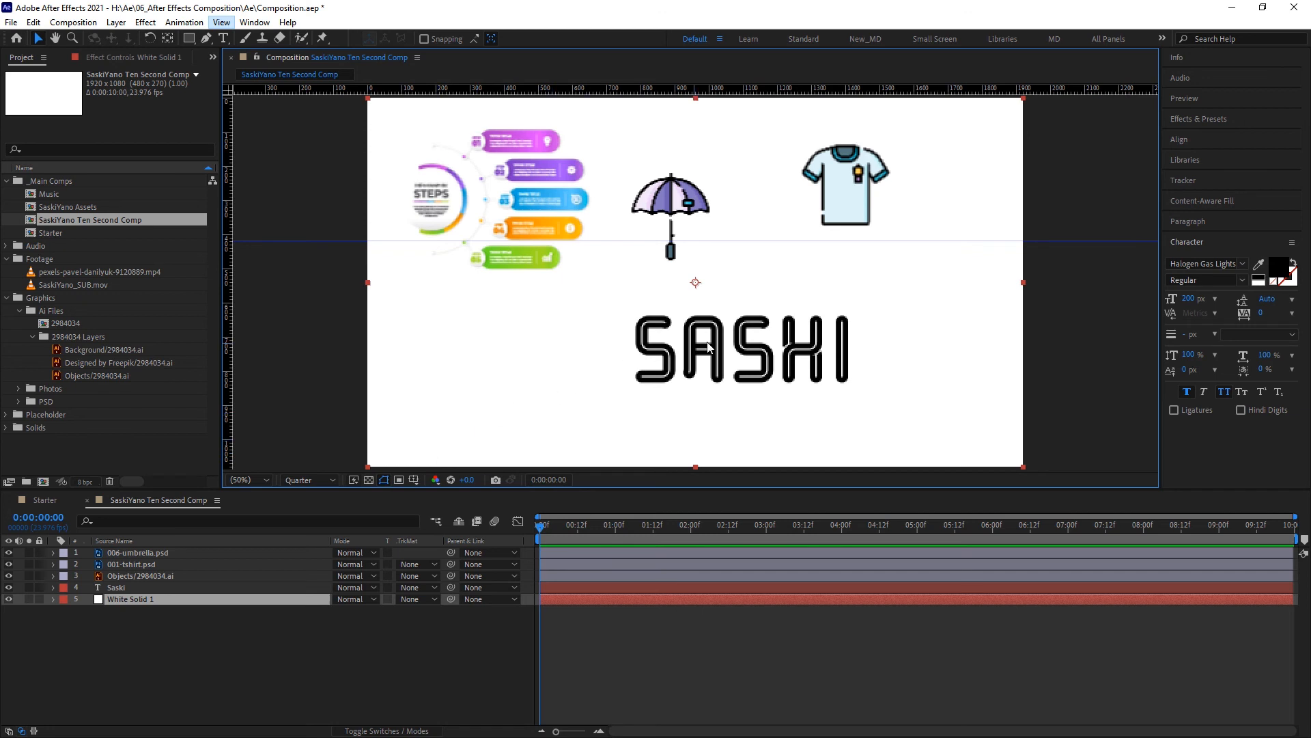
click(301, 628)
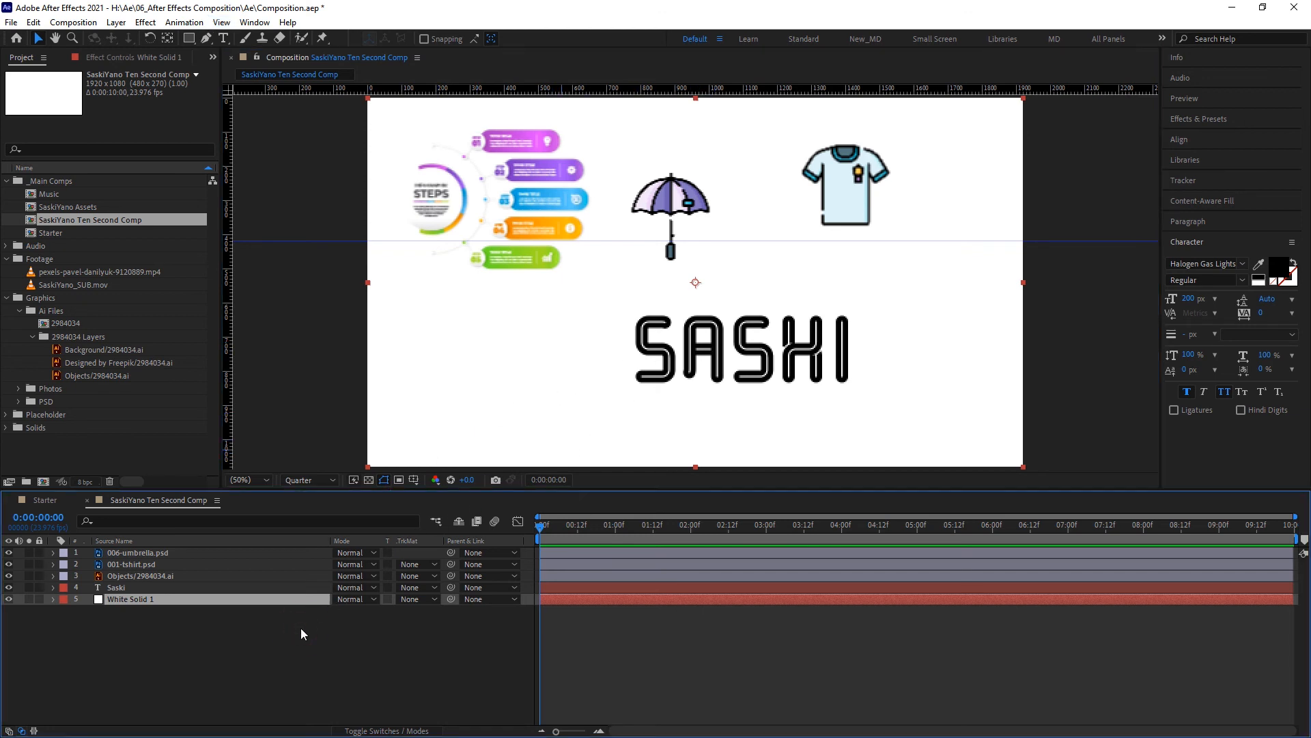
- Show the Title/Action Safe margins and move the Saski text to the horizontal centre near the lower safe margin
click(414, 480)
click(428, 496)
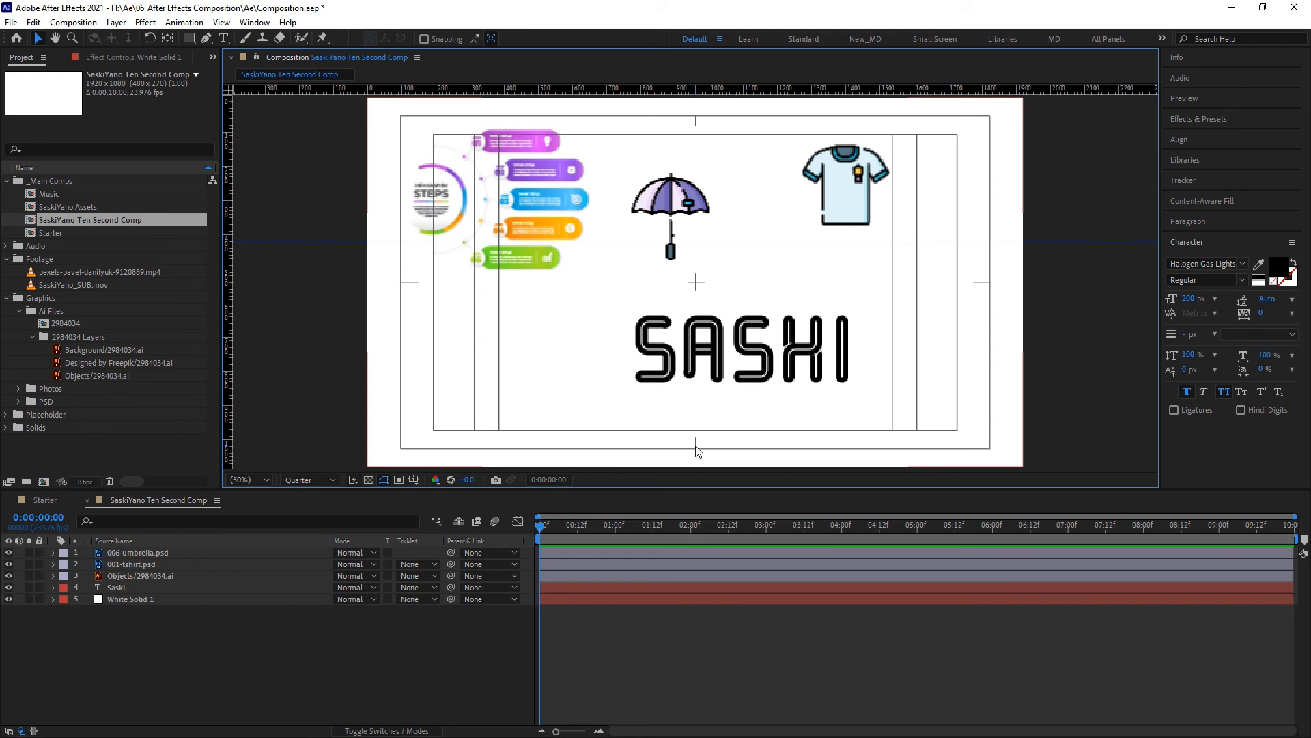
drag(723, 359, 671, 412)
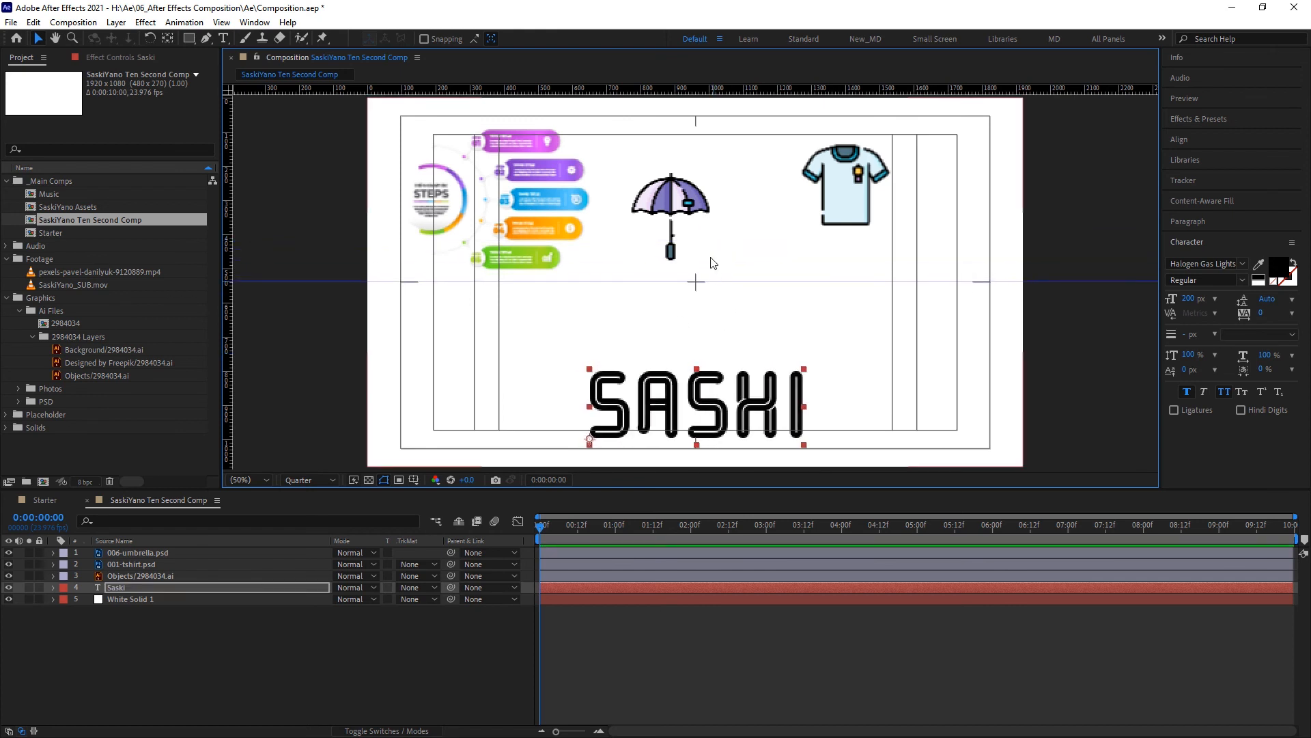
- Line up the infographic, umbrella and T-shirt along the guide at mid-height, with the umbrella at the composition's centre
click(519, 255)
drag(519, 255, 517, 280)
drag(683, 228, 706, 292)
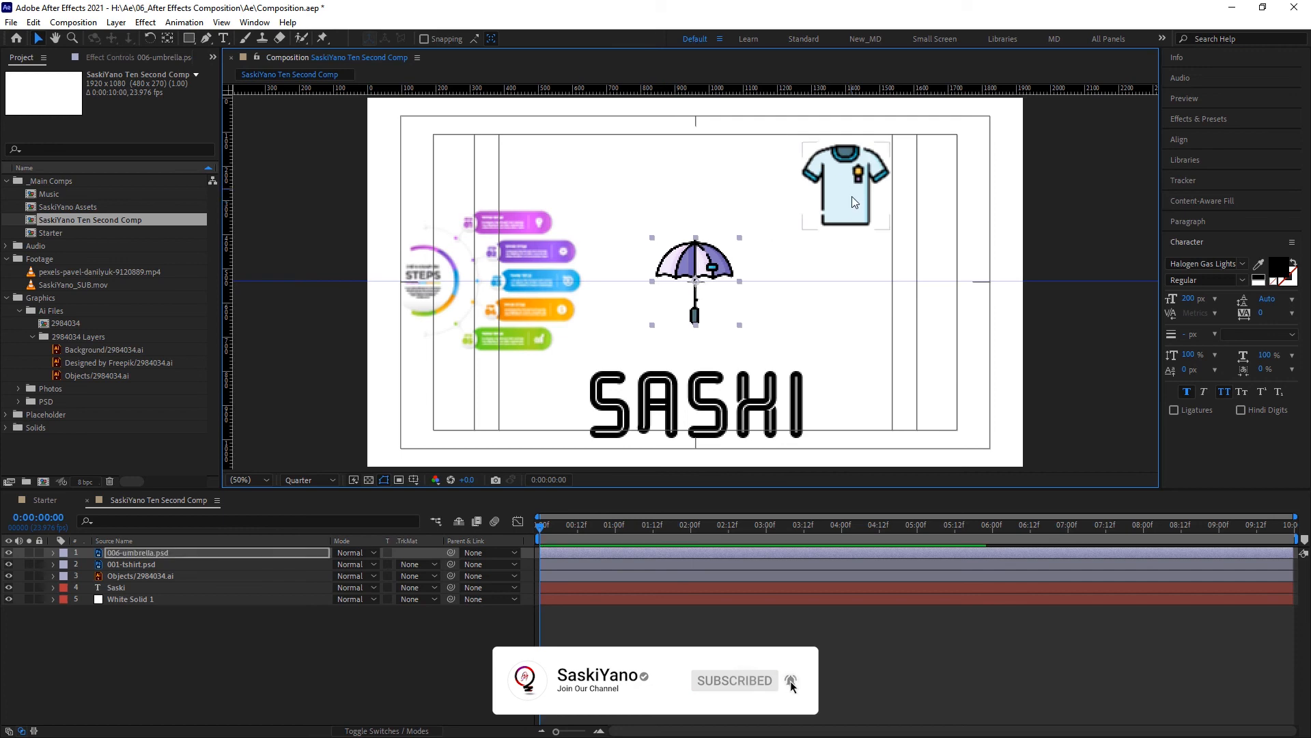
drag(851, 196, 897, 282)
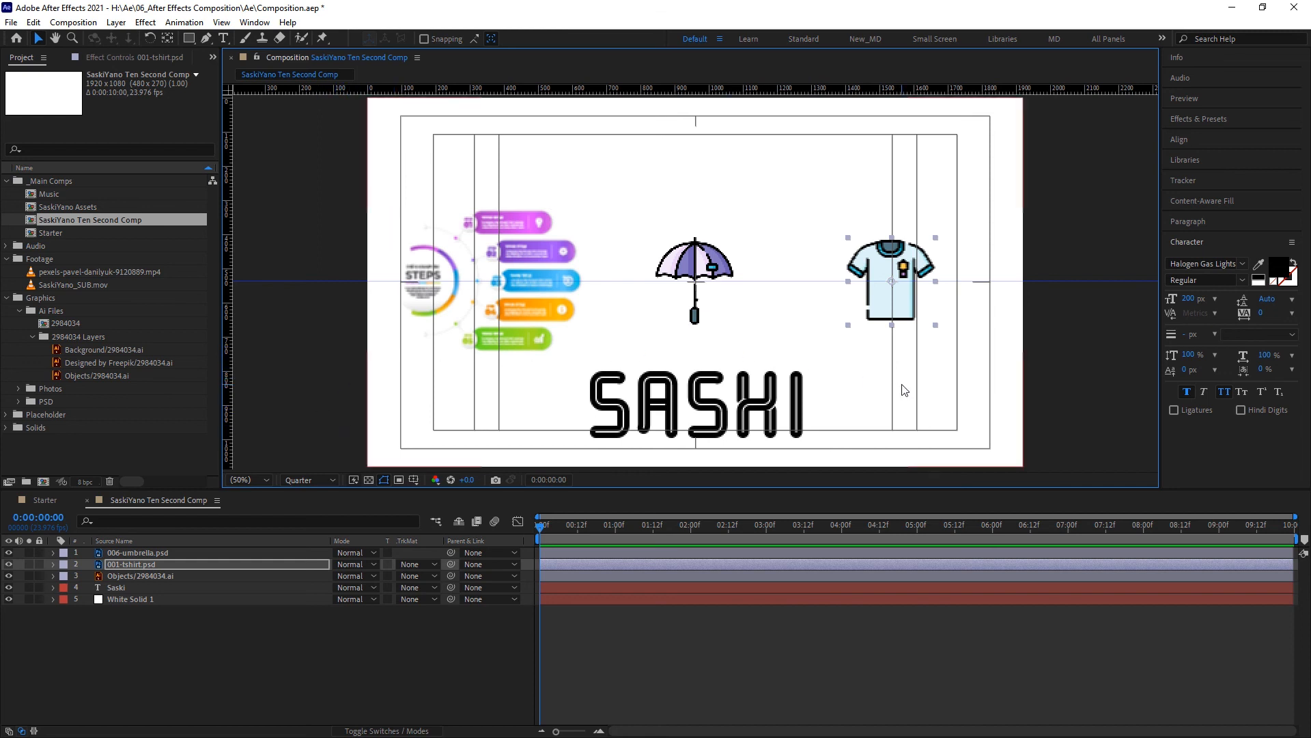
- Set the composition viewer's preview resolution to Full
click(306, 480)
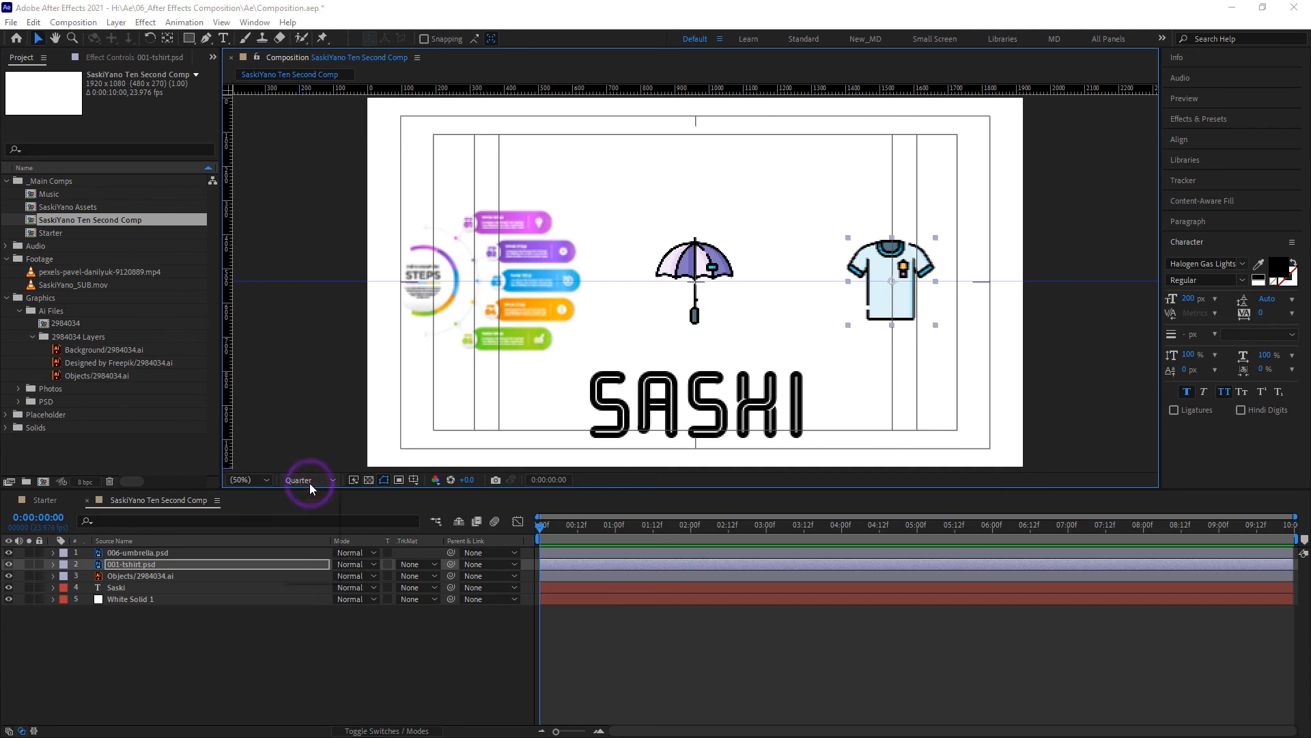
click(309, 513)
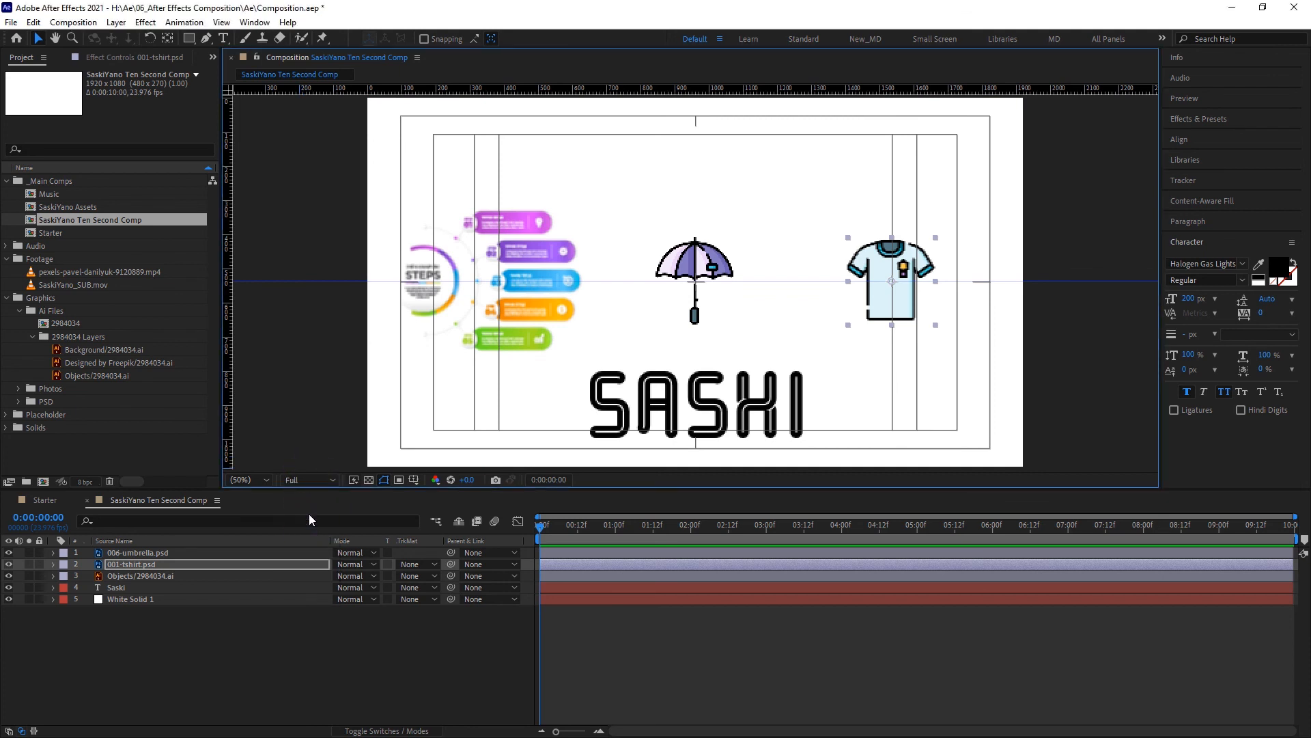
click(328, 478)
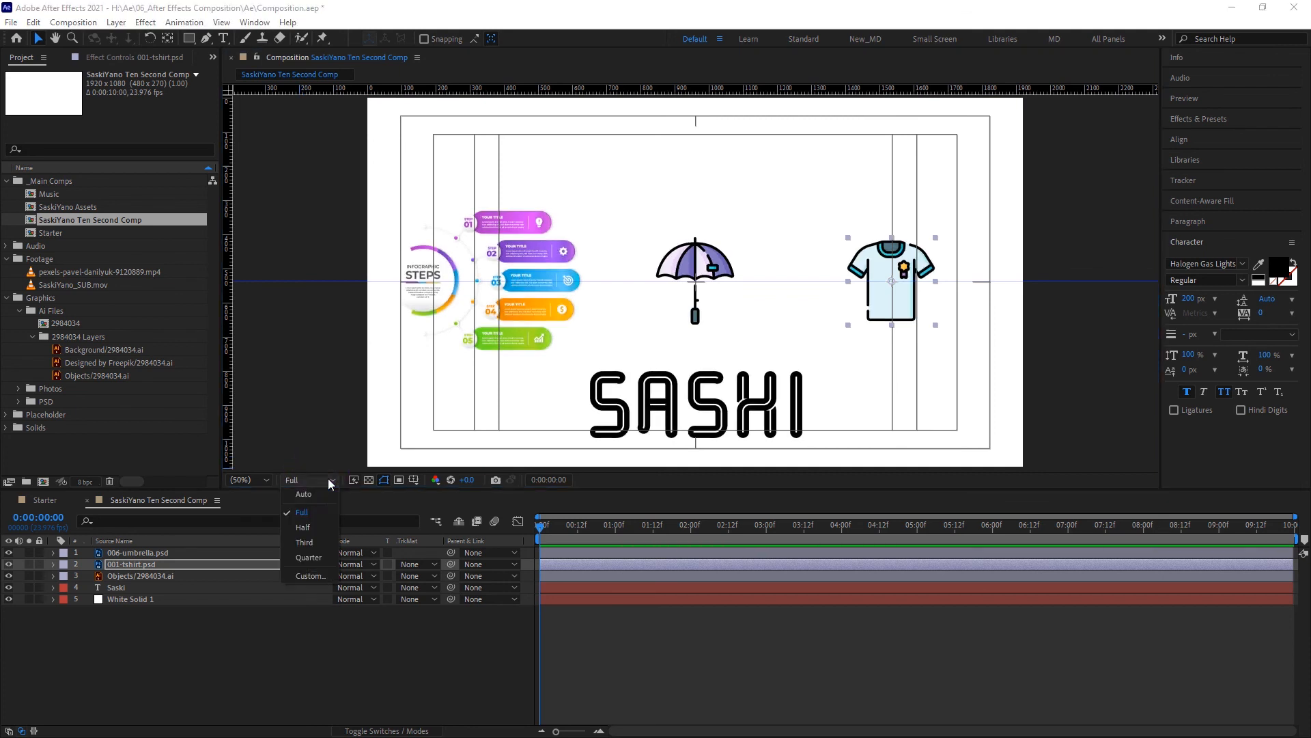
click(318, 511)
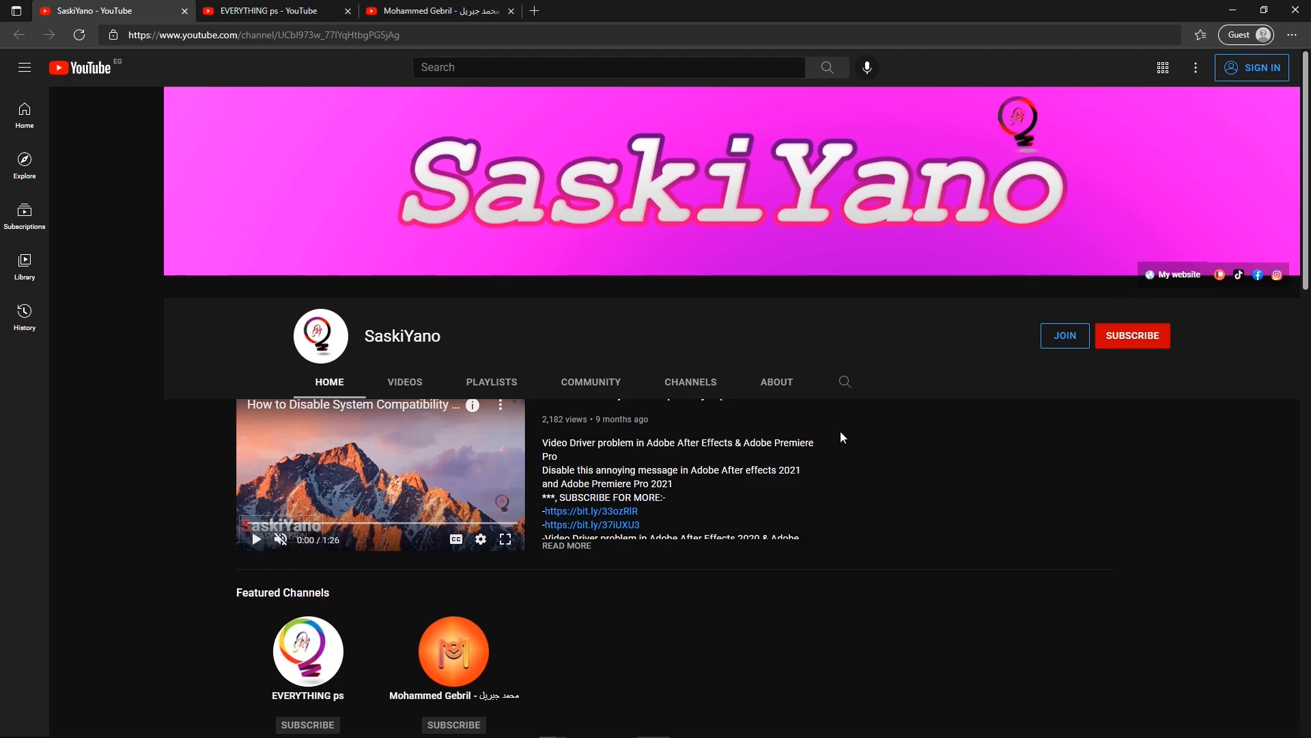
- Switch to the browser and look through the SaskiYano YouTube channel's home page and playlists
scroll(842, 437, down, 8)
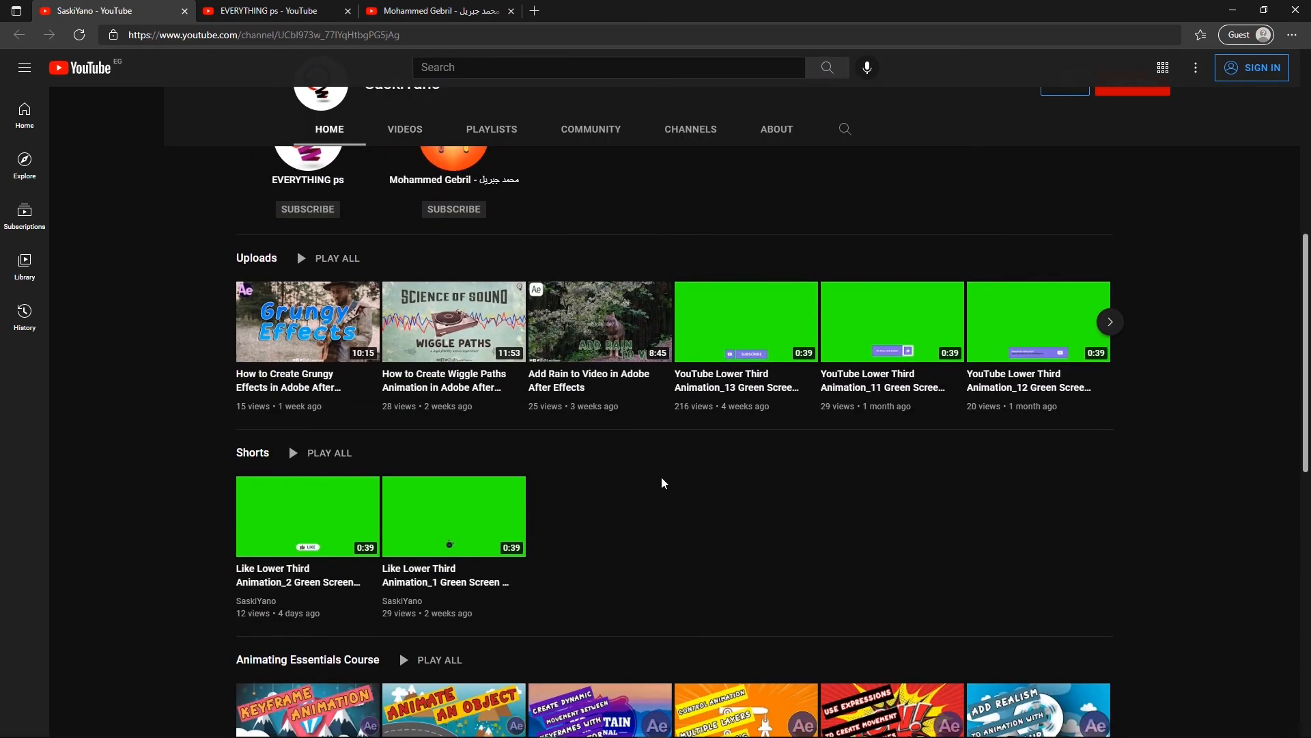
scroll(663, 483, down, 13)
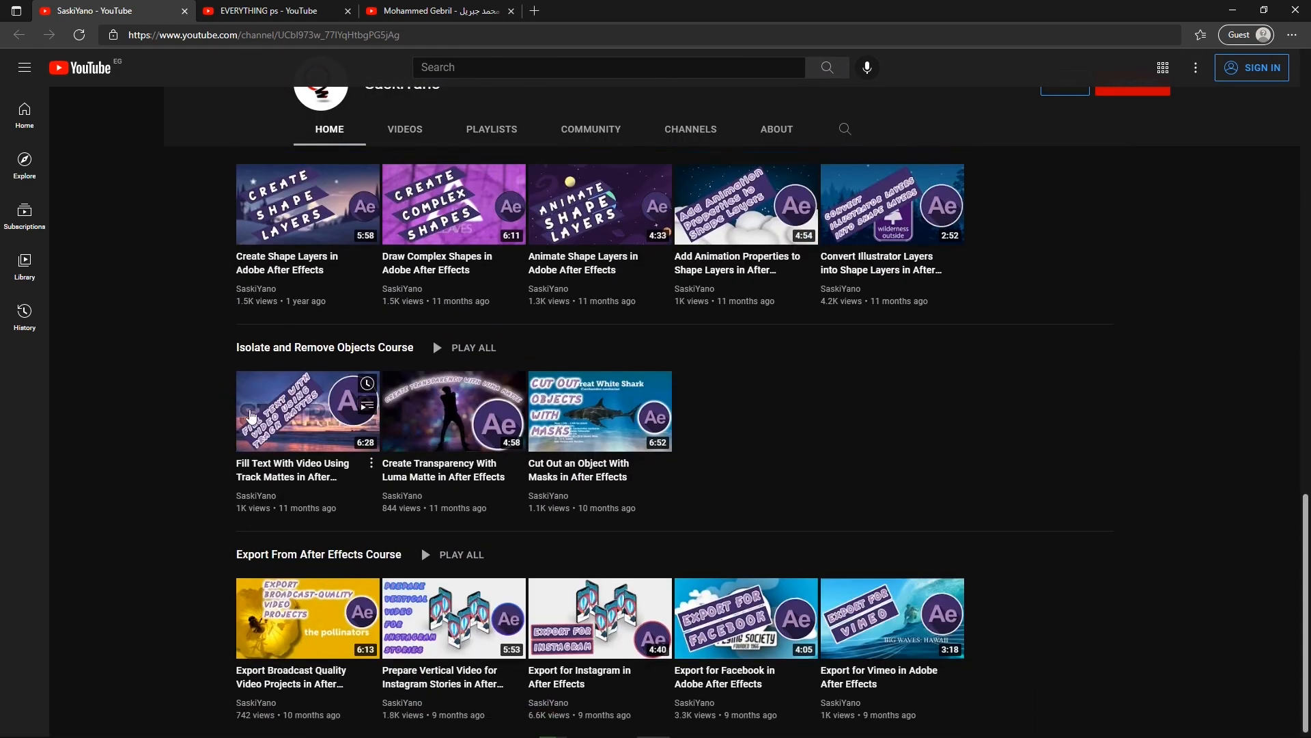
scroll(251, 417, up, 20)
click(490, 380)
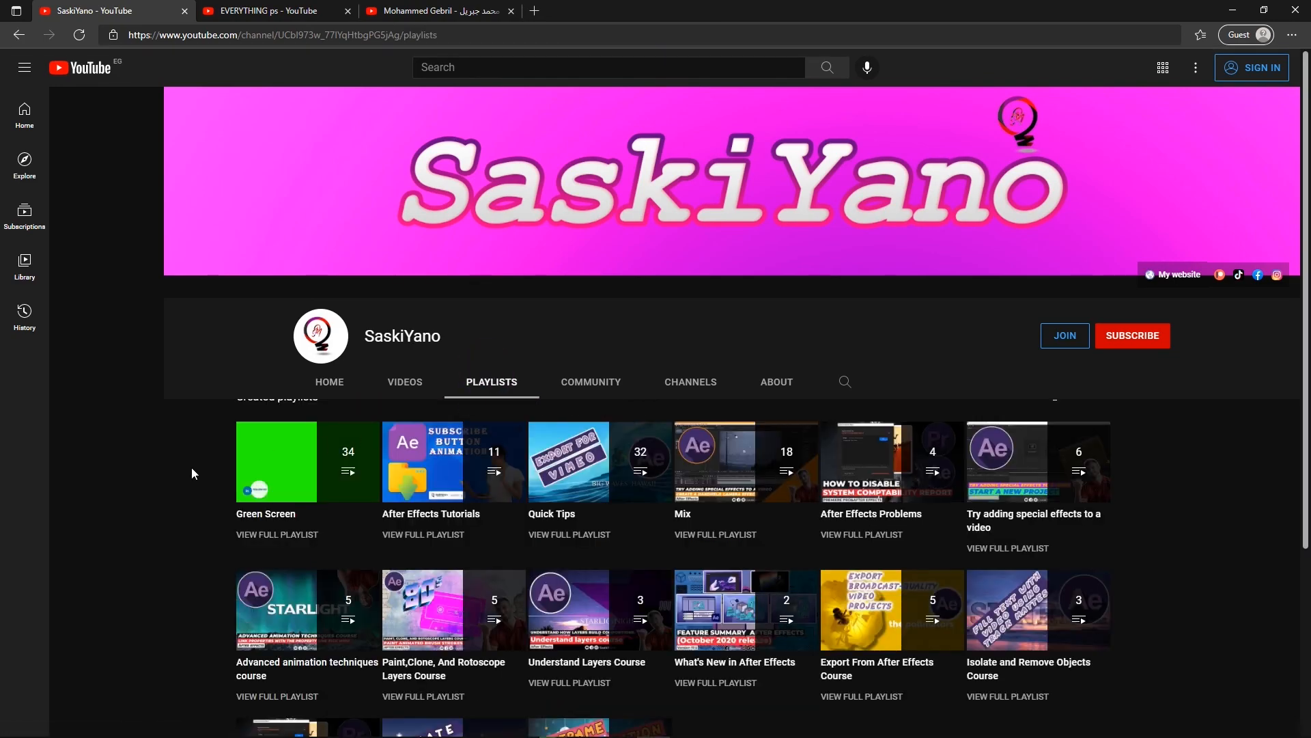
scroll(191, 468, down, 4)
scroll(190, 467, up, 4)
- Look through the uploads, courses and featured channels on the EVERYTHING ps YouTube channel's home page
click(237, 11)
scroll(969, 313, down, 7)
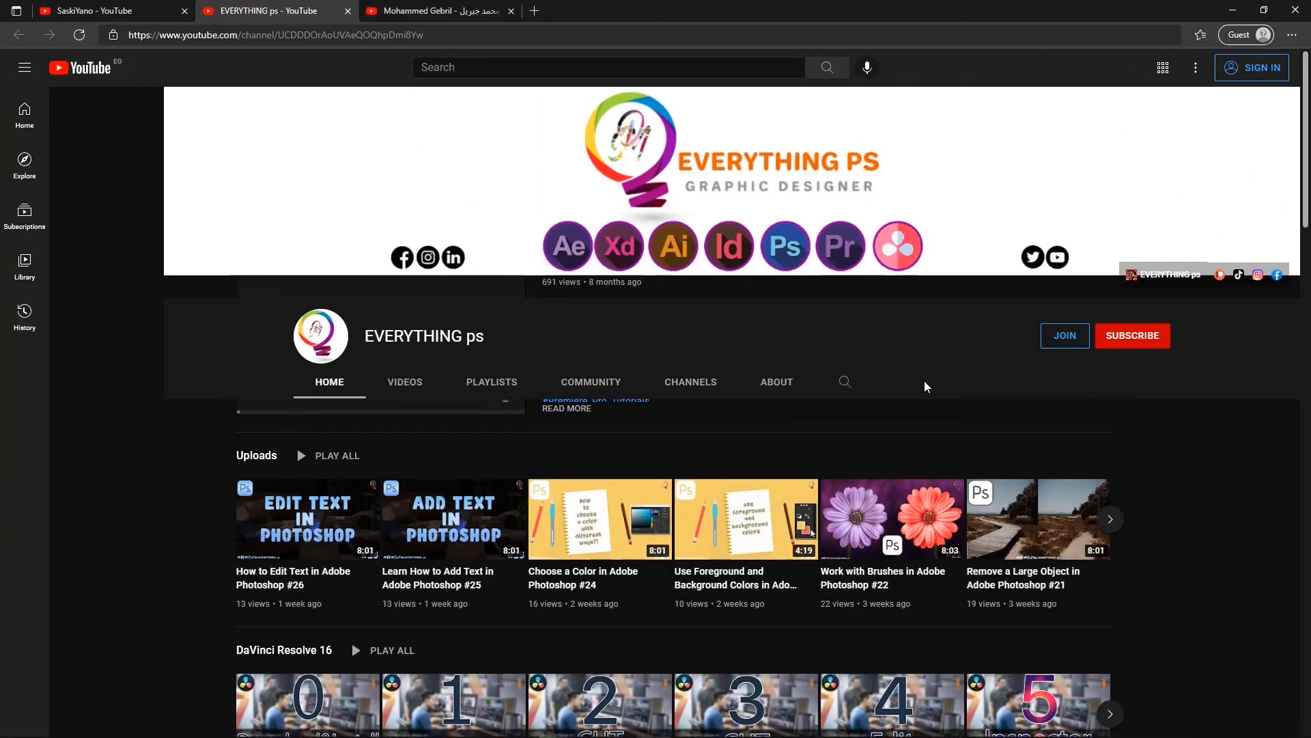
scroll(303, 473, down, 7)
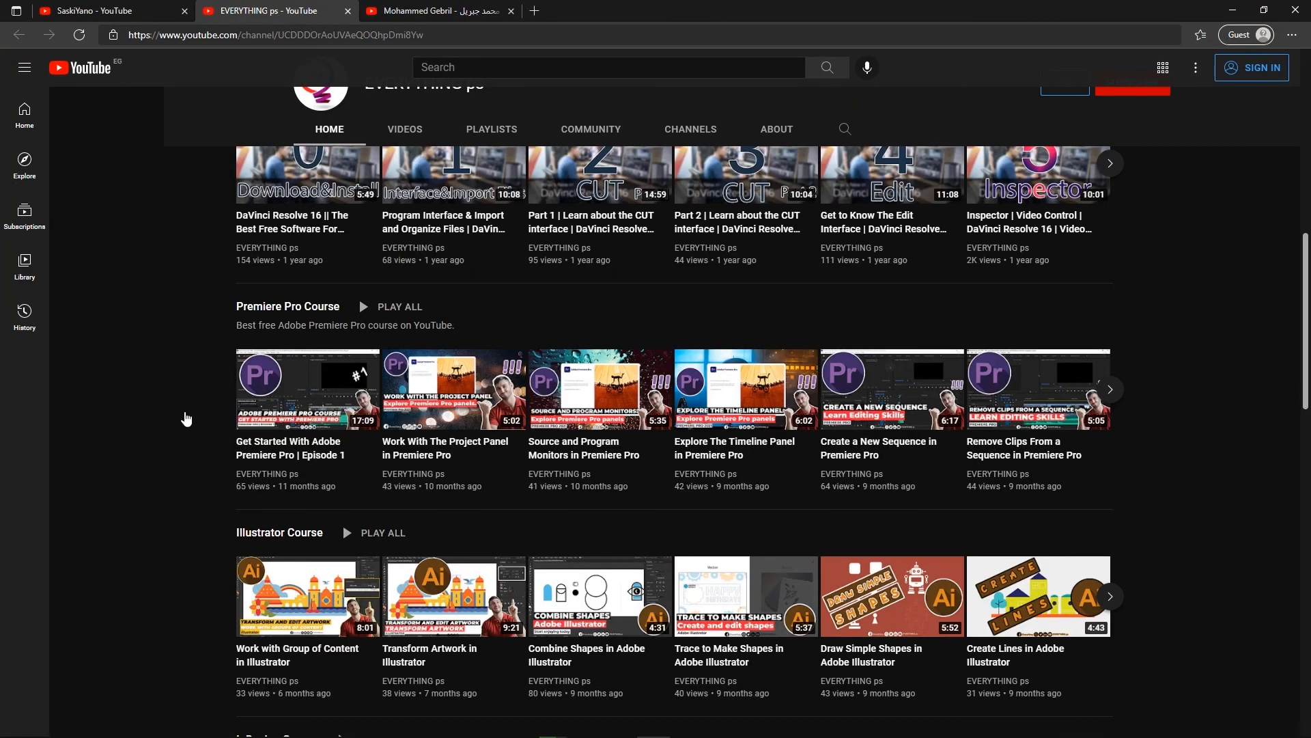
scroll(326, 403, down, 12)
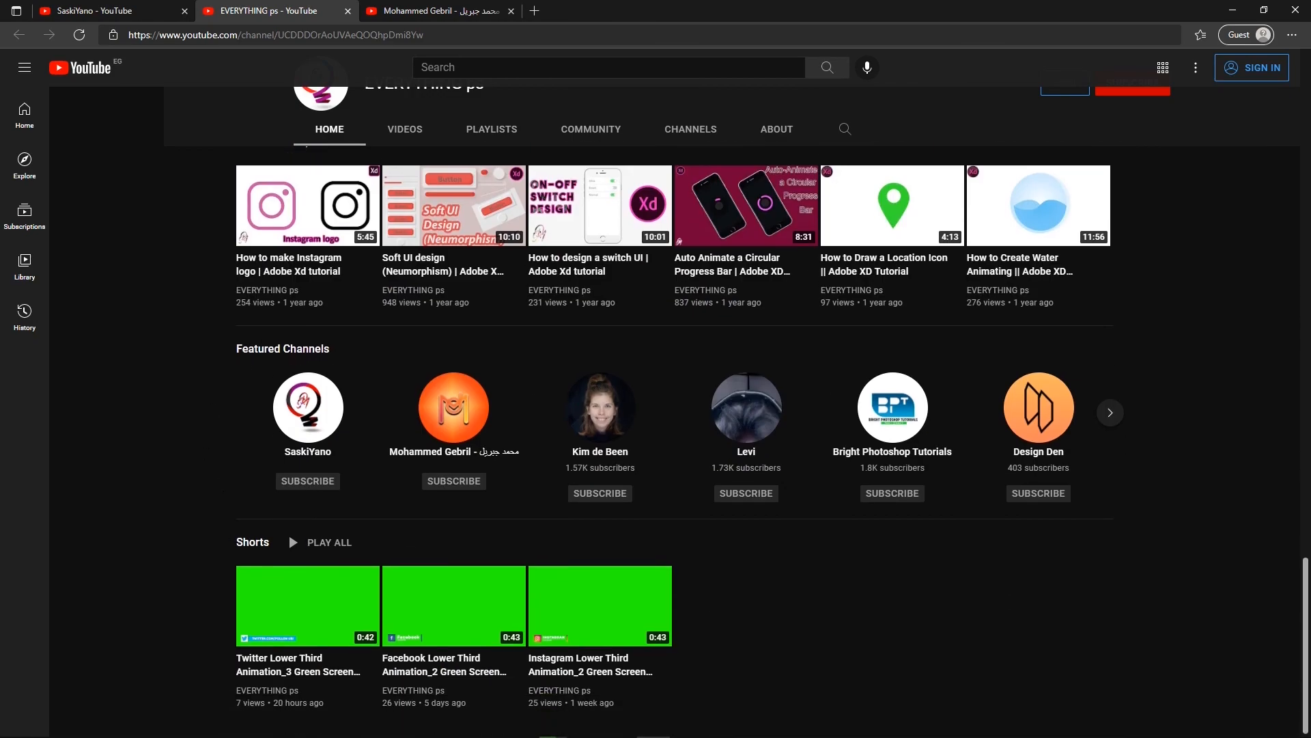
scroll(211, 342, up, 20)
- Look through the home page and the list of videos on the third open YouTube channel
key(ctrl+Tab)
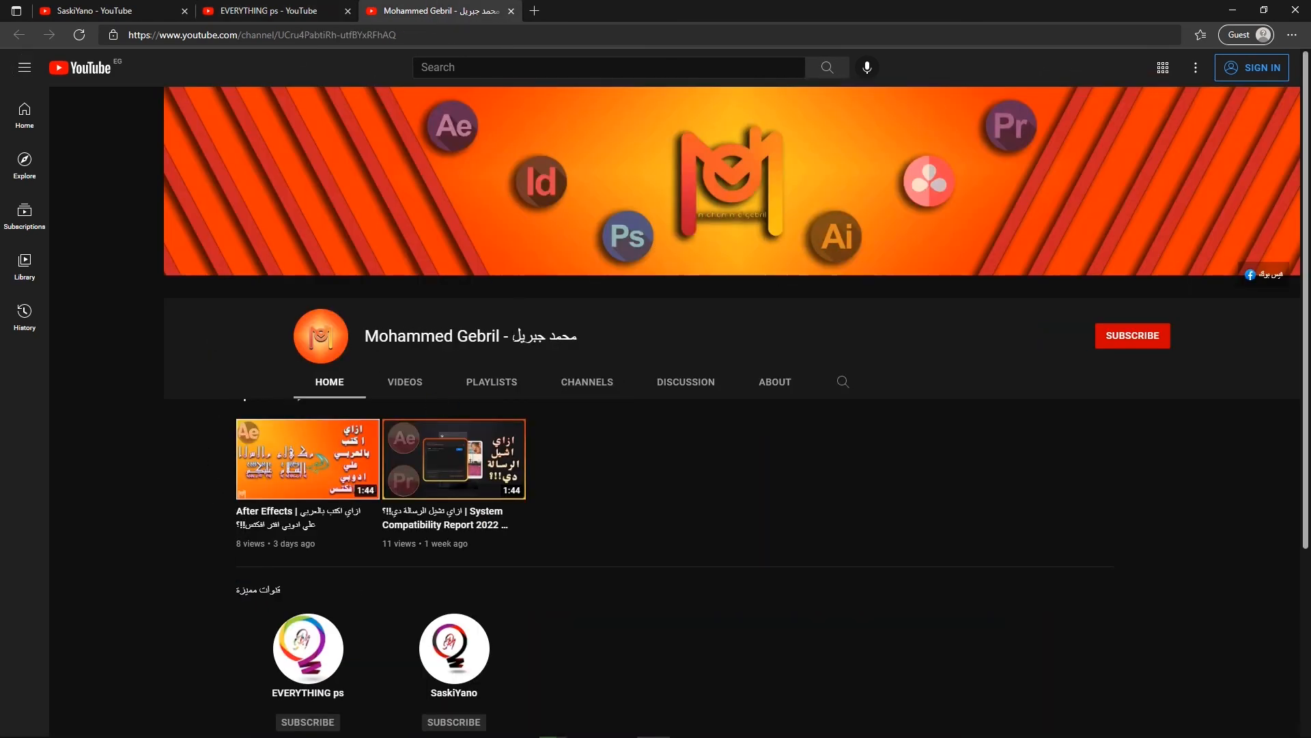
scroll(167, 546, down, 3)
scroll(170, 541, up, 3)
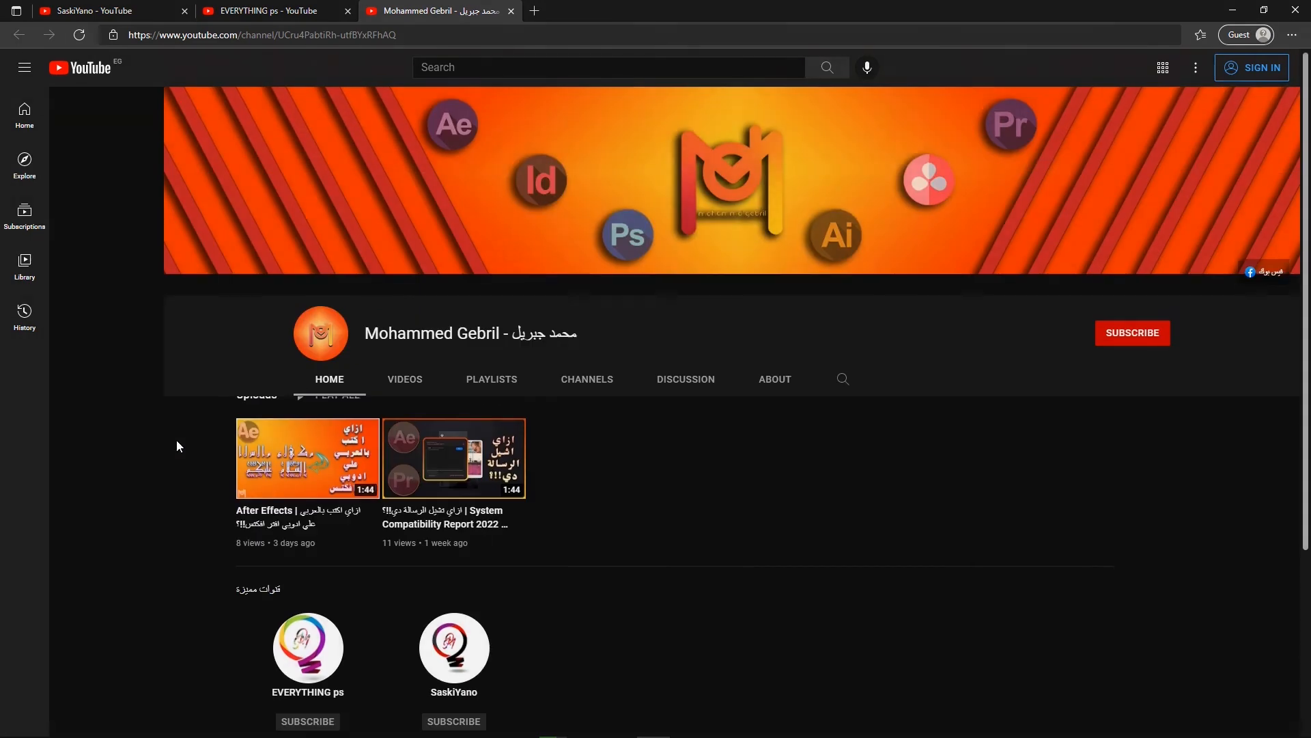
click(410, 382)
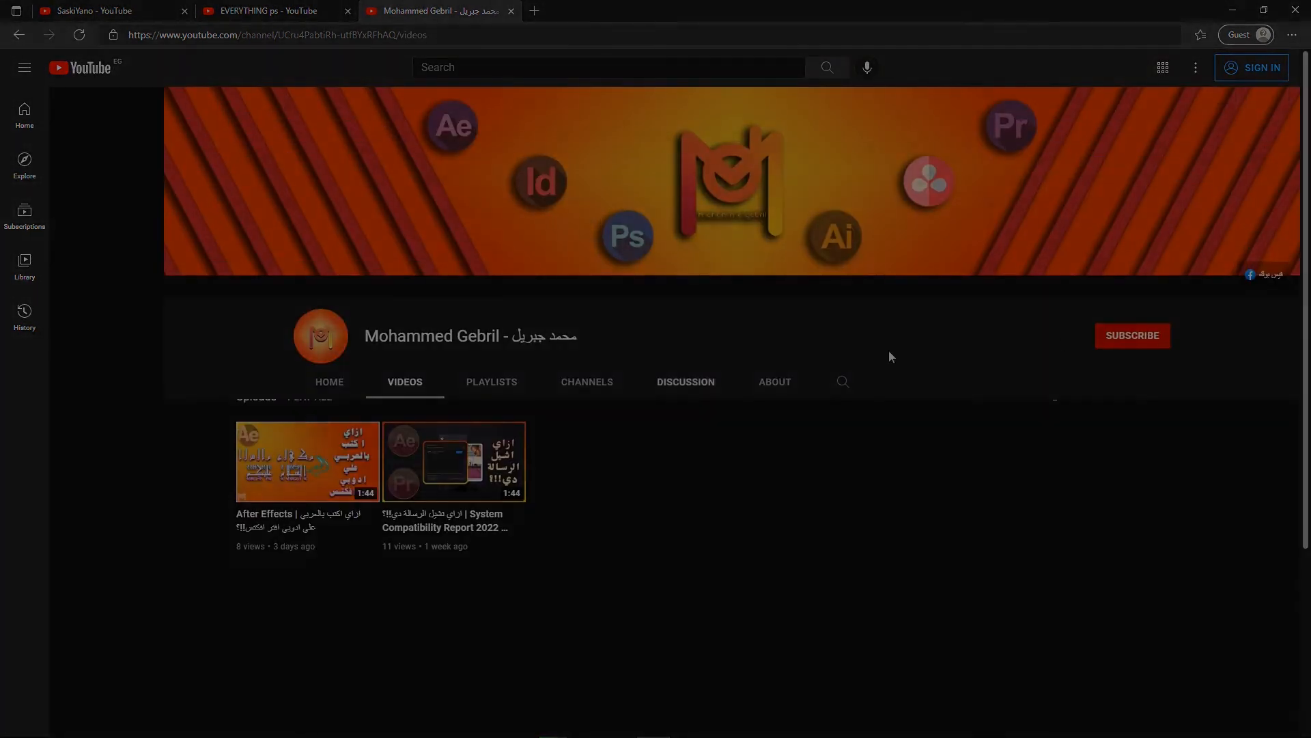